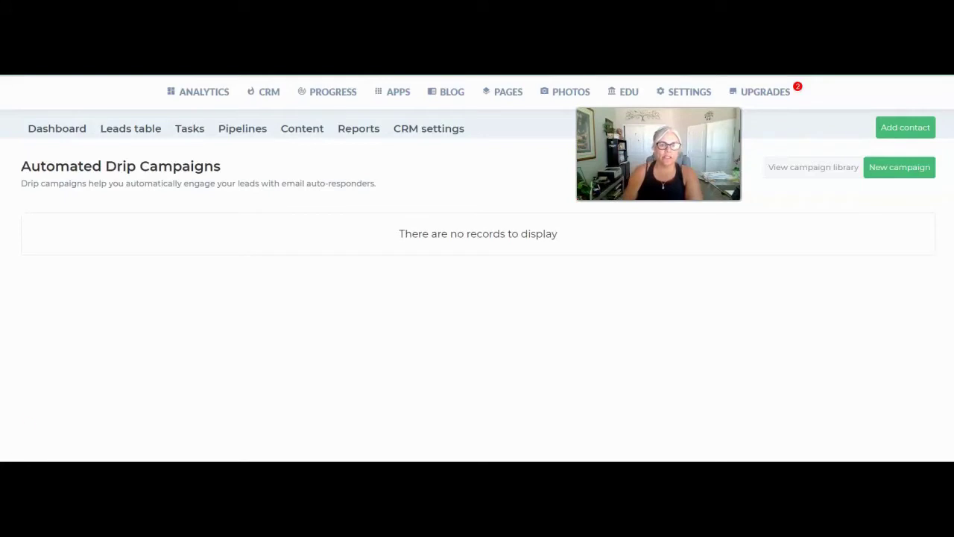
Open the CRM's saved emails to reach the list of email templates.
click(40, 223)
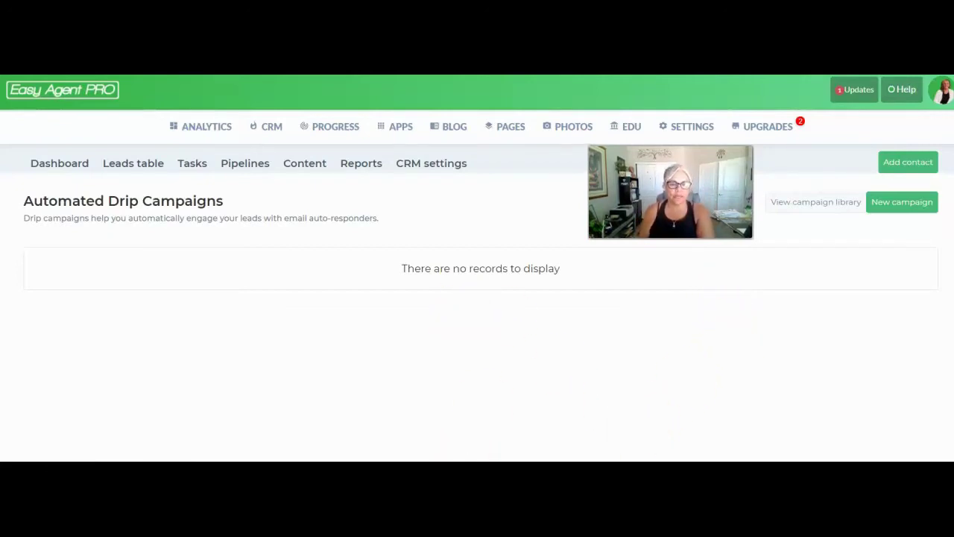
scroll(477, 269, down, 1)
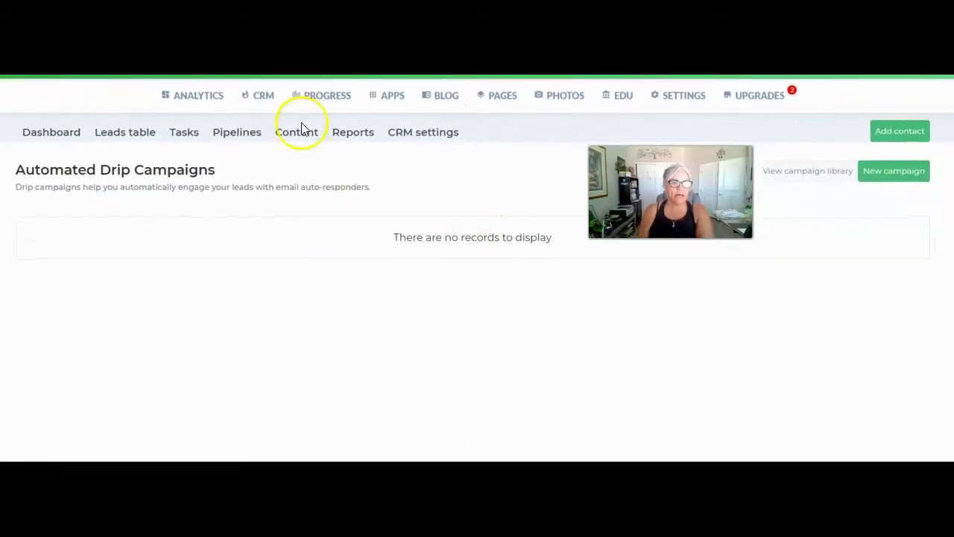
click(264, 97)
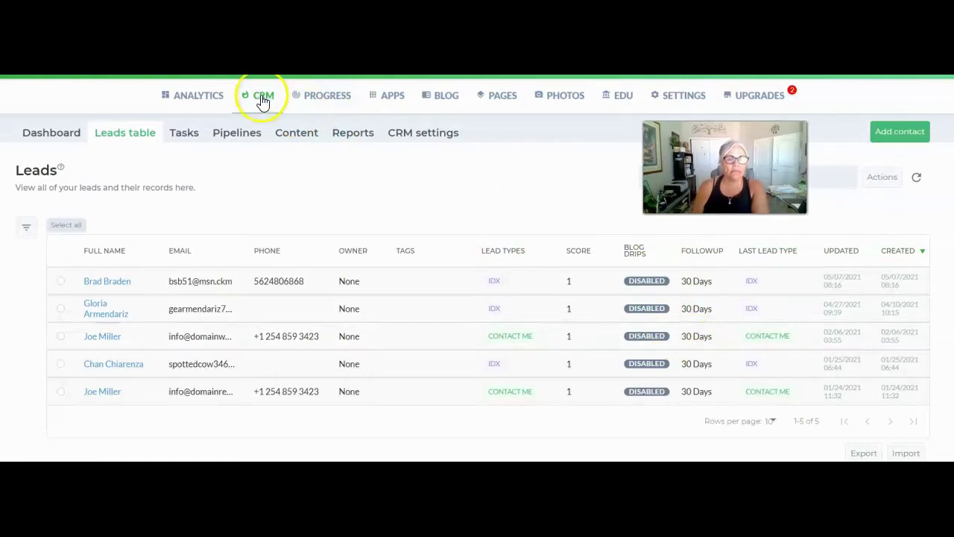
click(299, 134)
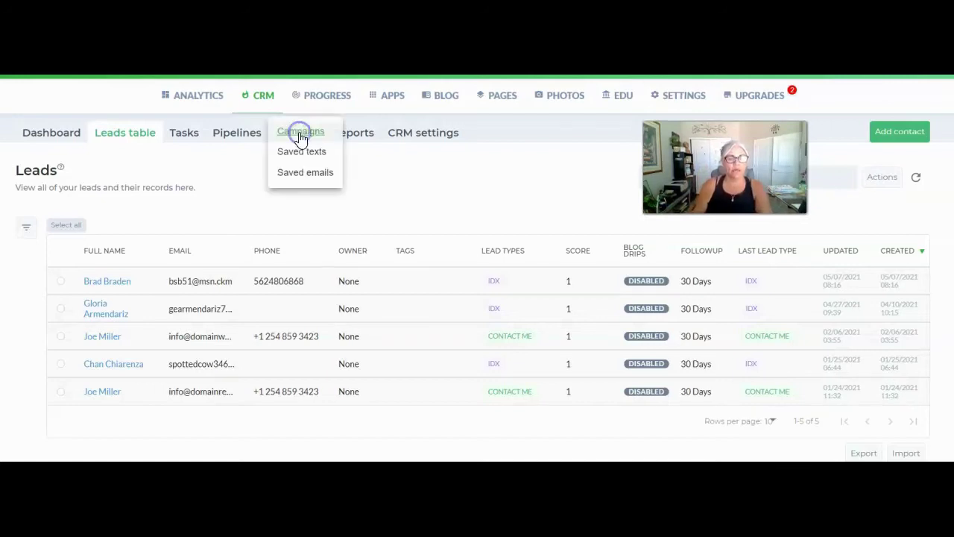
click(320, 177)
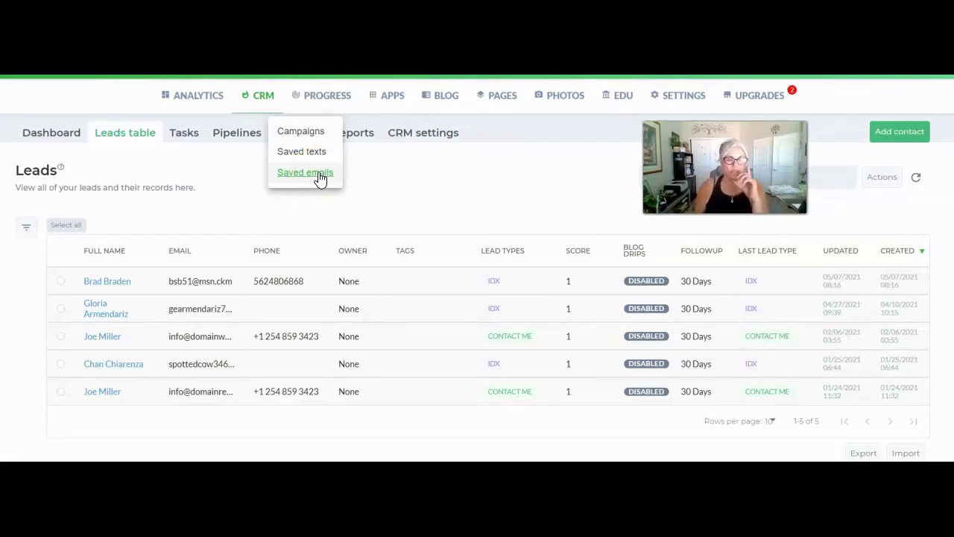
click(320, 177)
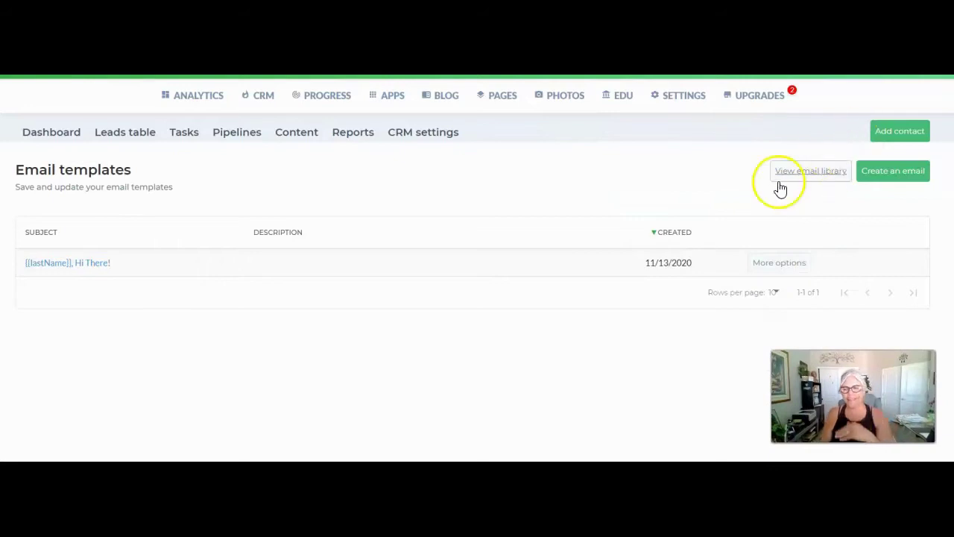
Start creating a new email template and bring its description, subject and body fields into view.
click(900, 177)
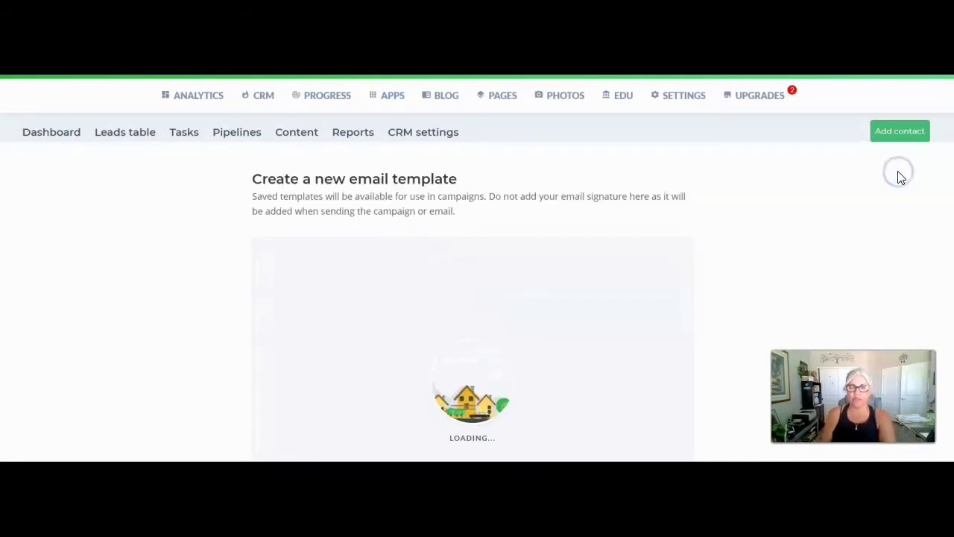
click(895, 187)
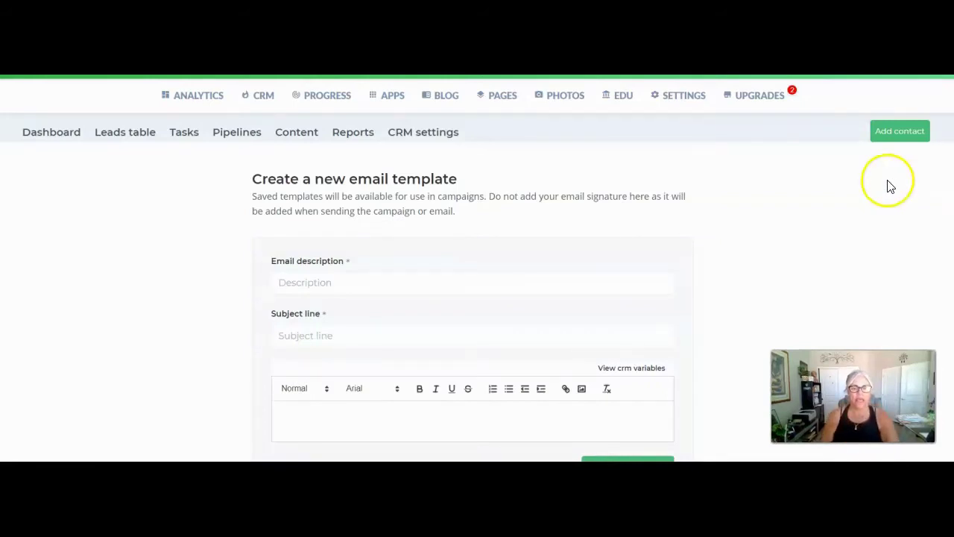
scroll(820, 186, down, 1)
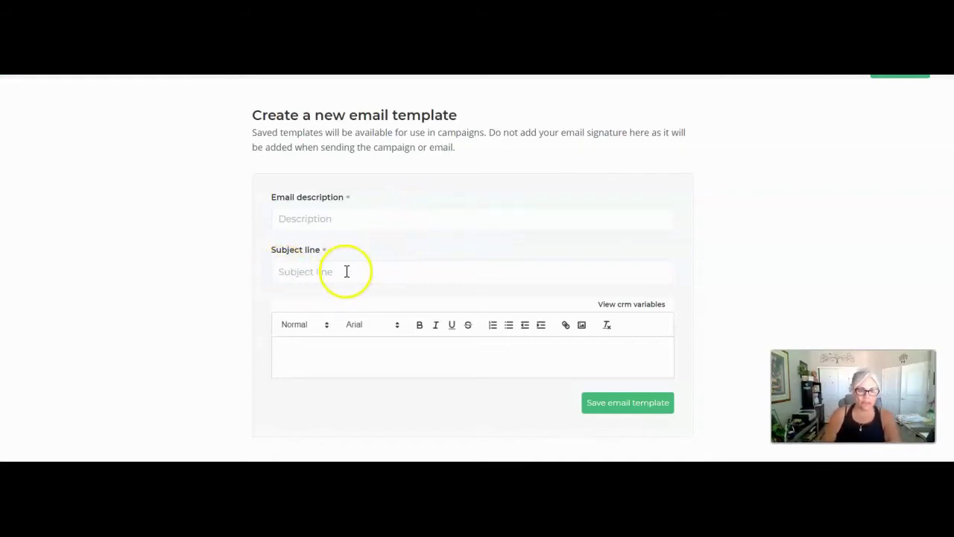
scroll(348, 276, down, 1)
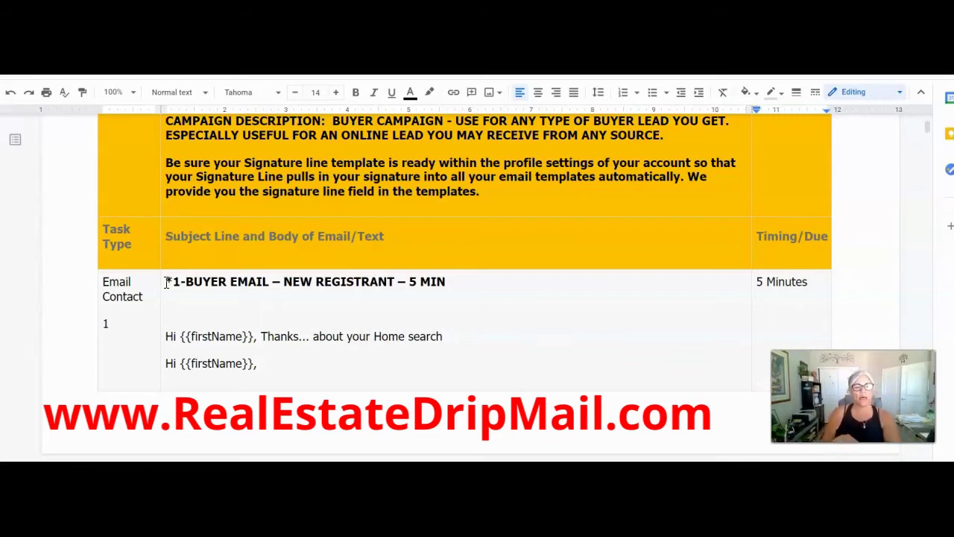
In the Google Docs campaign document, copy the full "*1-BUYER EMAIL – NEW REGISTRANT – 5 MIN" text, including its heading, subject line and message.
drag(167, 281, 204, 372)
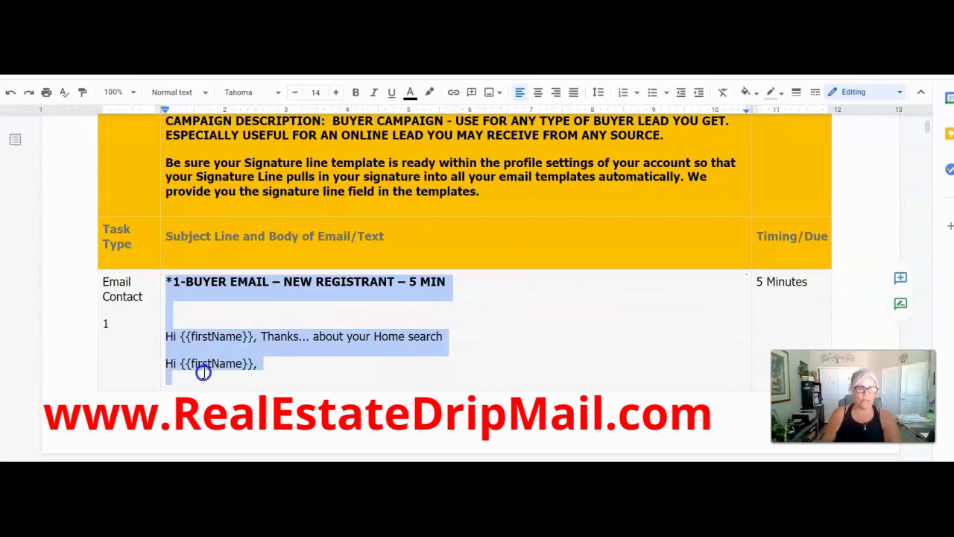
click(186, 283)
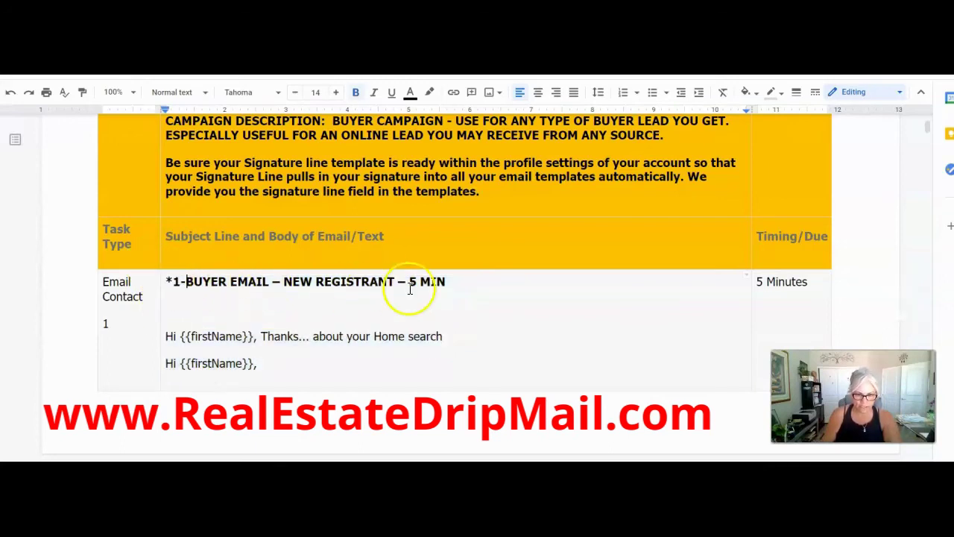
drag(410, 283, 463, 284)
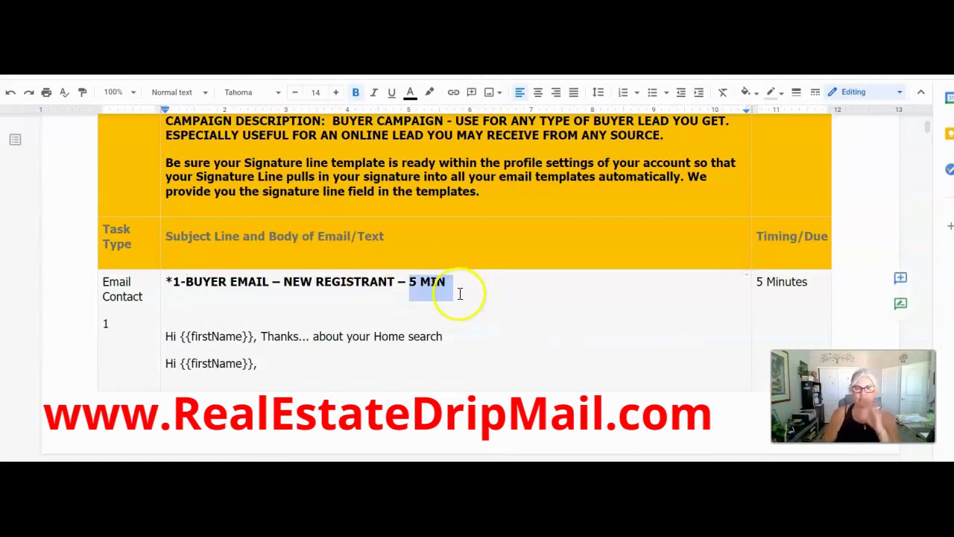
scroll(485, 296, down, 2)
scroll(484, 295, down, 2)
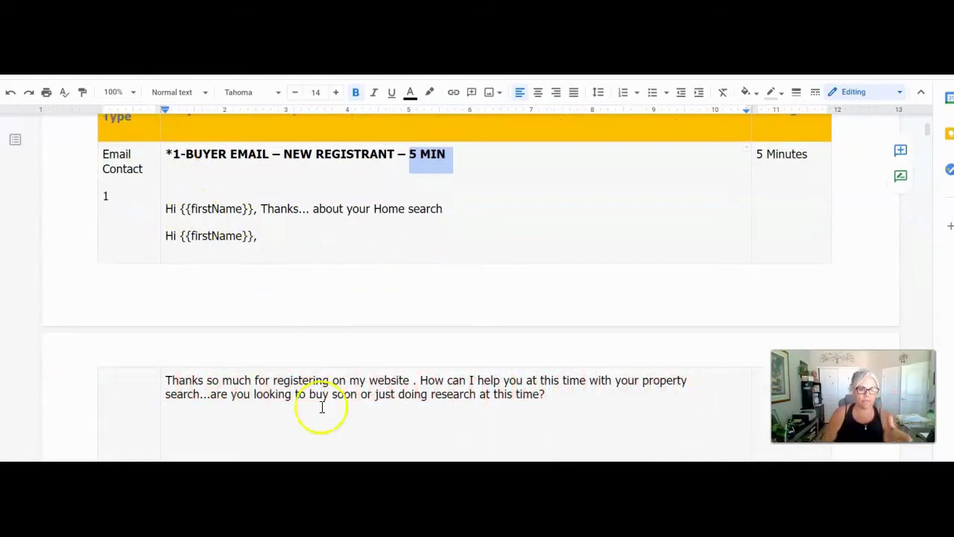
drag(168, 154, 555, 399)
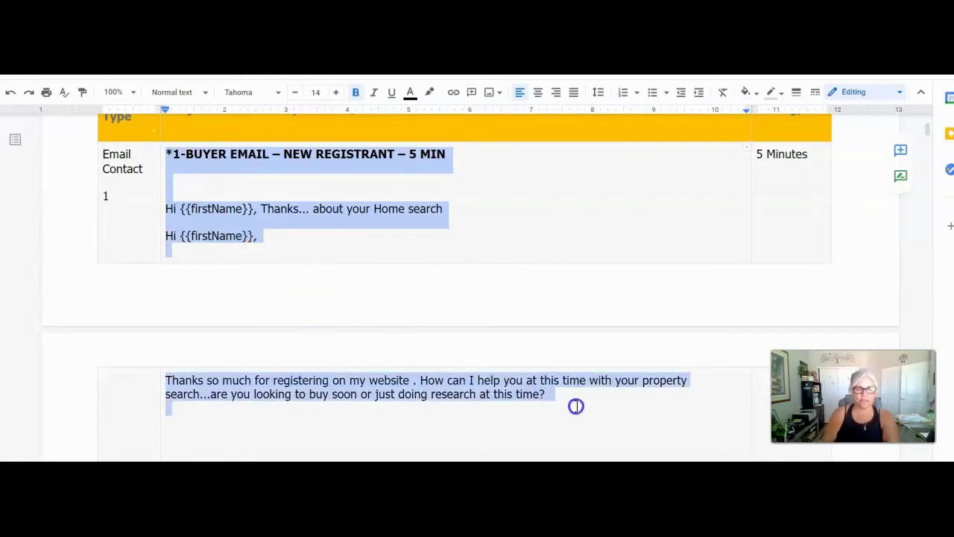
right_click(341, 213)
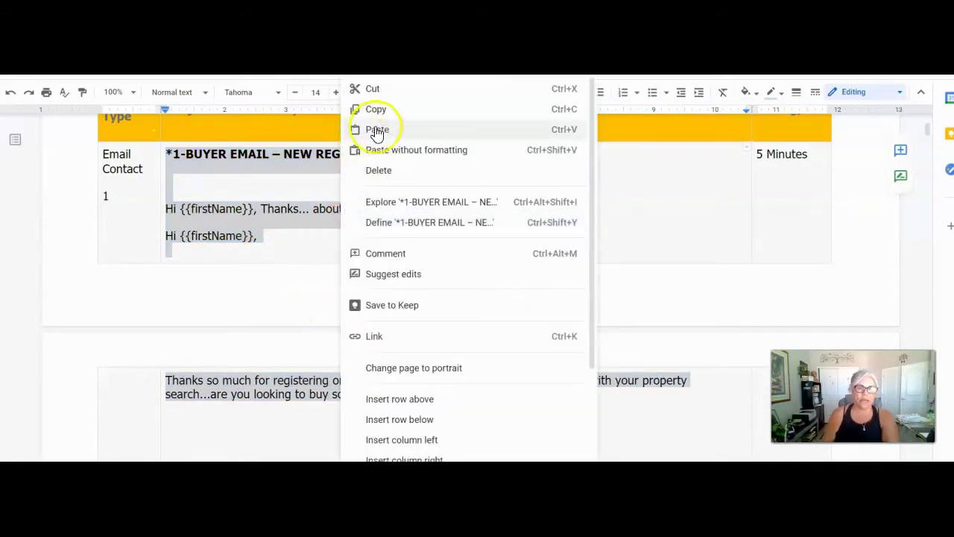
click(377, 109)
click(237, 192)
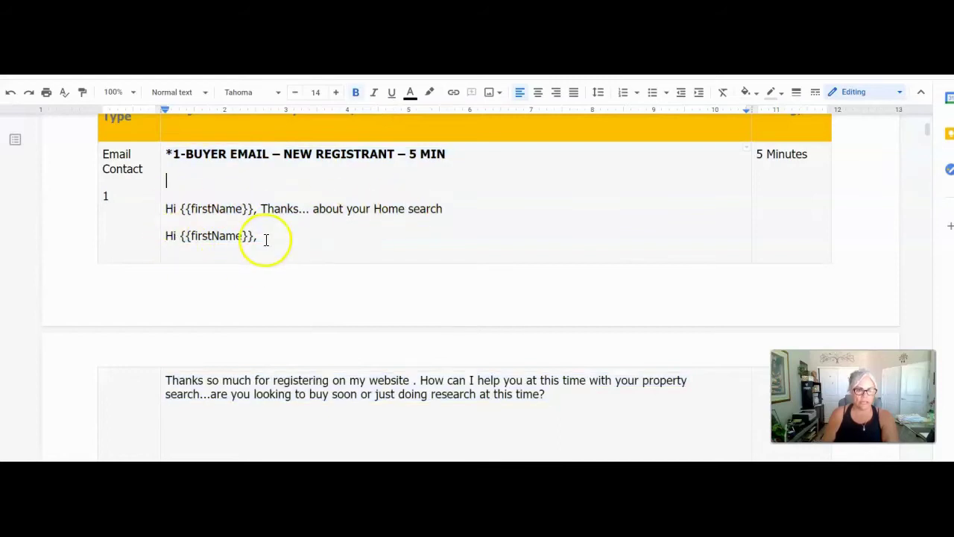
scroll(311, 271, down, 3)
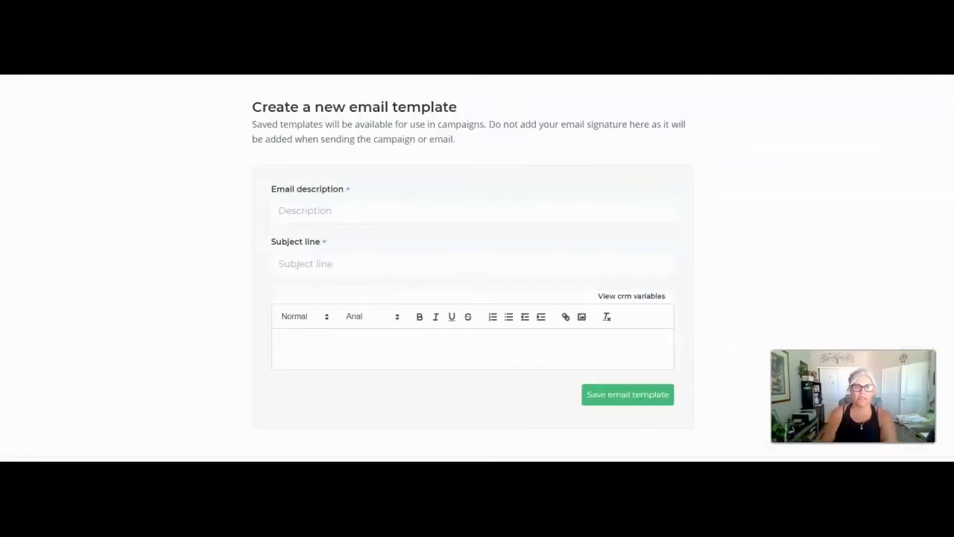
Switch to Easy Agent PRO and paste the copied email text into the new template's body.
click(335, 346)
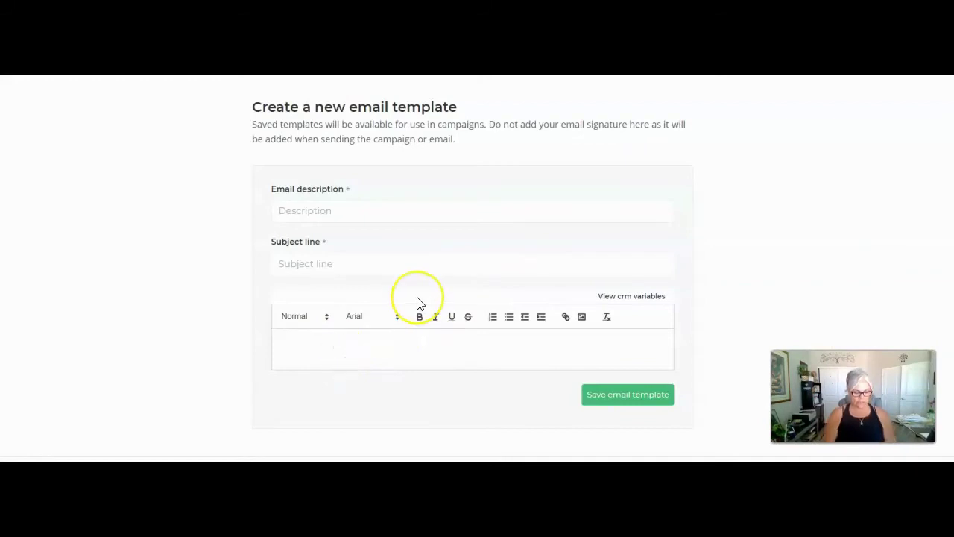
key(ctrl+v)
scroll(447, 298, down, 1)
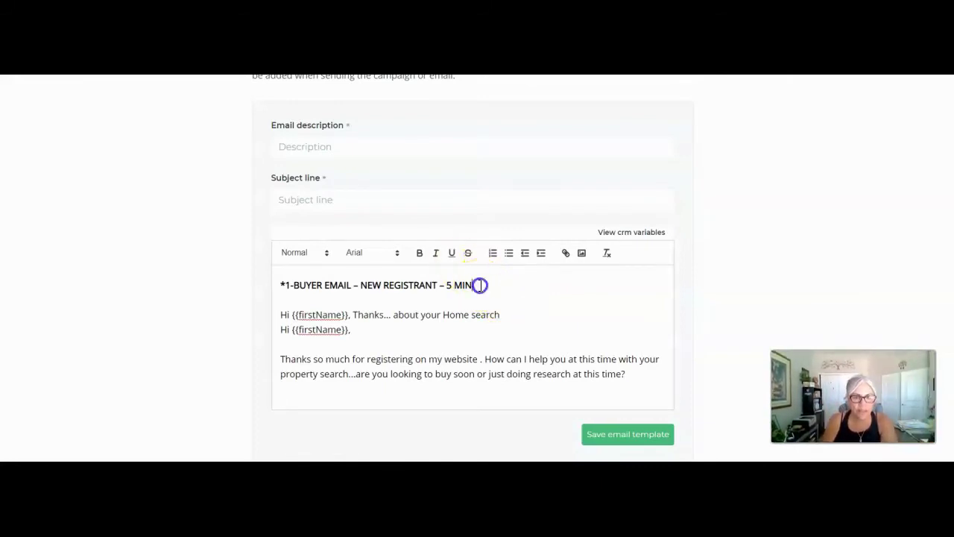
Move the heading "*1-BUYER EMAIL – NEW REGISTRANT – 5 MIN" from the body into the email description.
drag(478, 285, 271, 285)
right_click(315, 281)
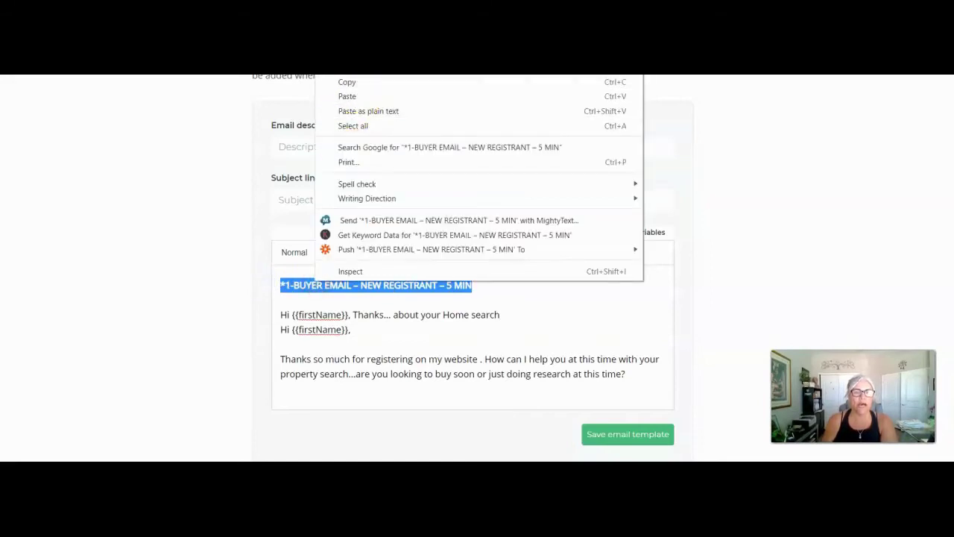
key(ctrl+x)
click(305, 144)
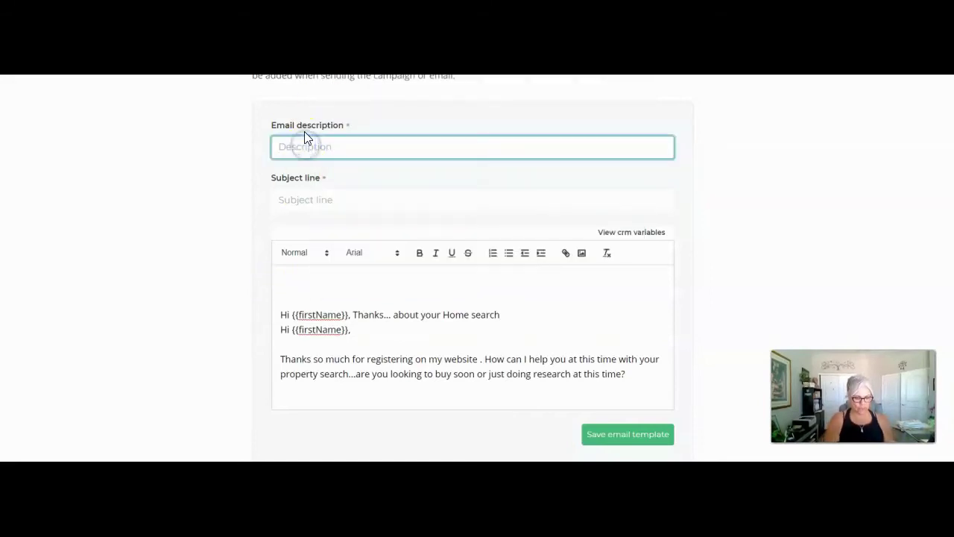
key(ctrl+v)
Move the line "Hi {{firstName}}, Thanks... about your Home search" from the body into the subject line.
click(284, 312)
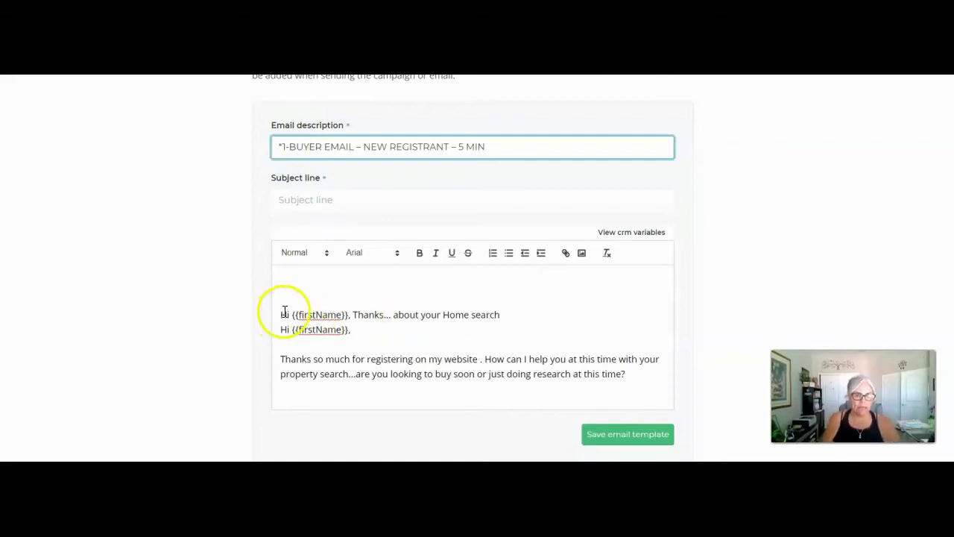
drag(284, 312, 519, 311)
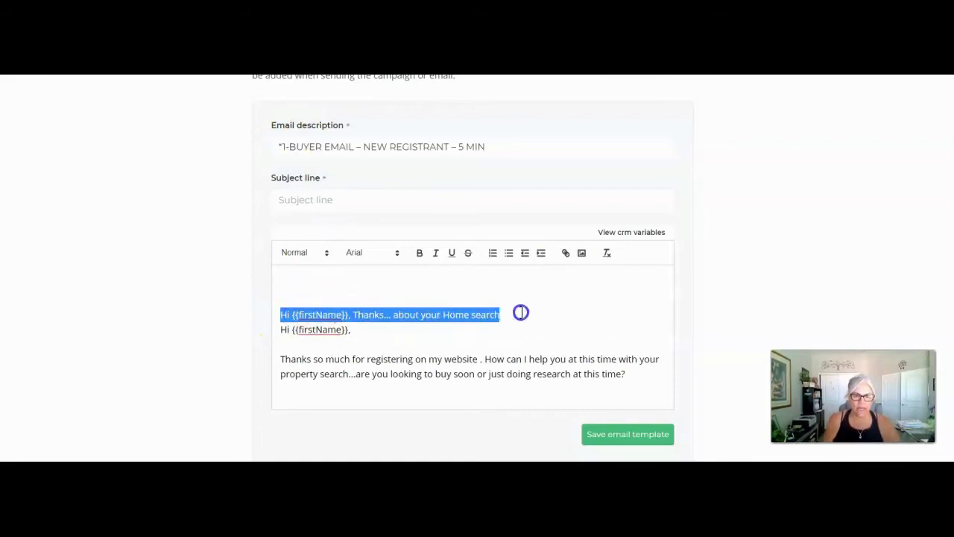
right_click(493, 316)
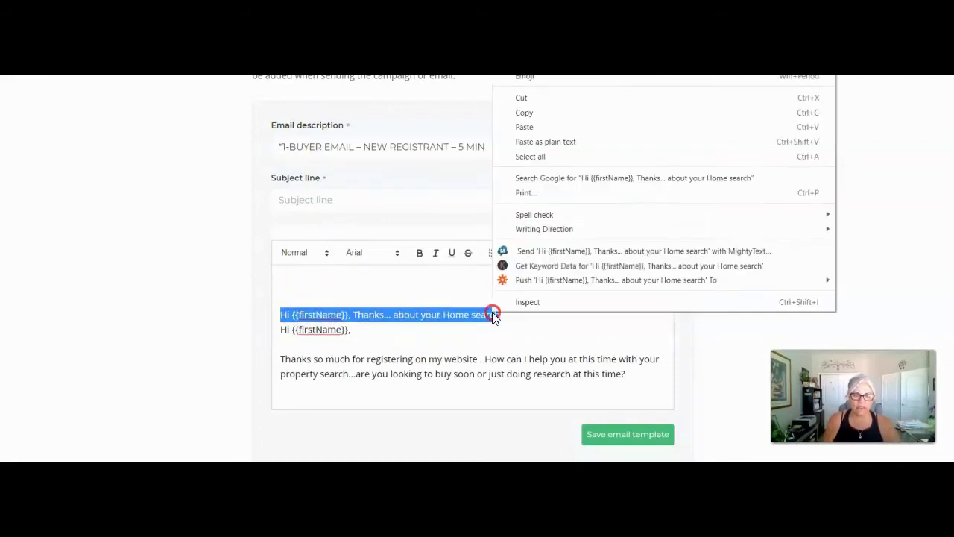
click(541, 95)
click(286, 203)
key(ctrl+v)
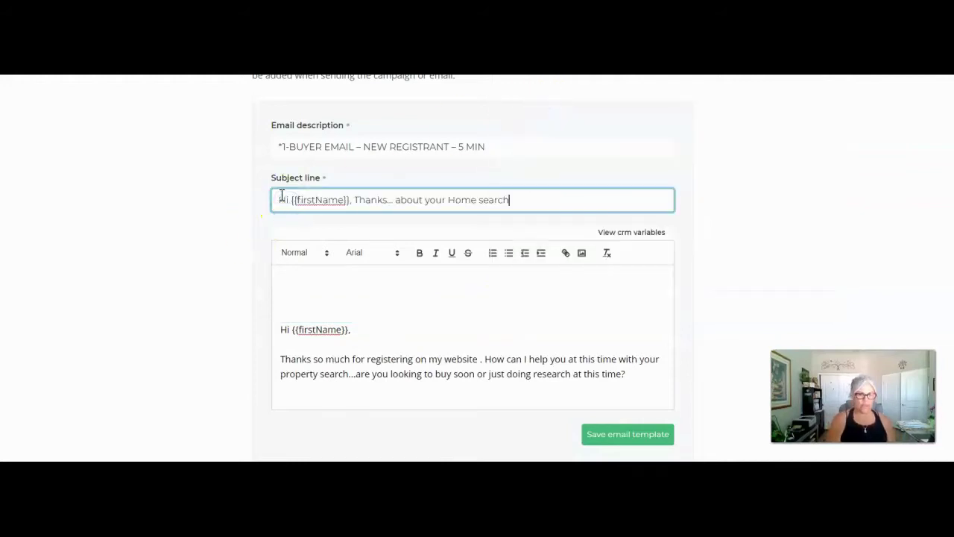
Remove the blank lines above the "Hi {{firstName}}," greeting in the body and save the email template.
click(281, 330)
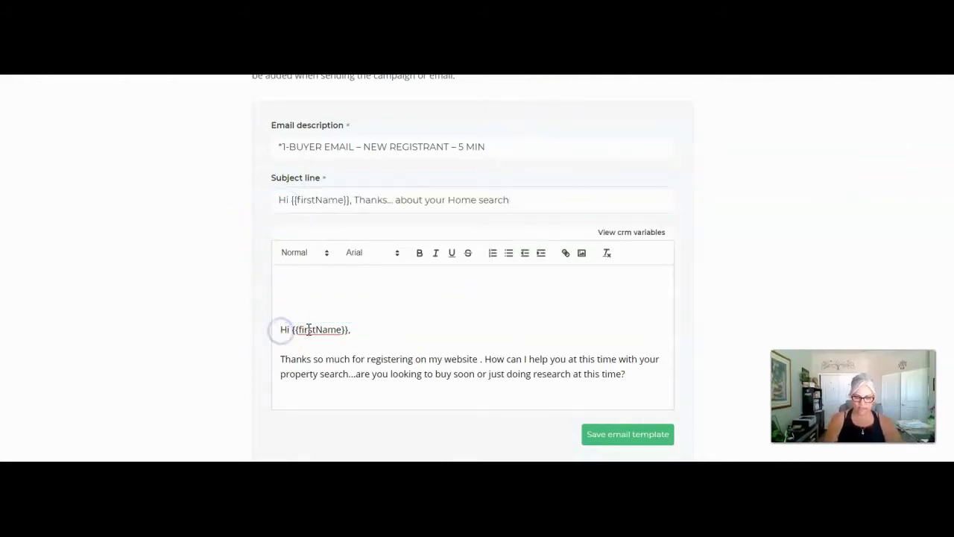
key(BackSpace)
key(BackSpace)
key(BackSpace)
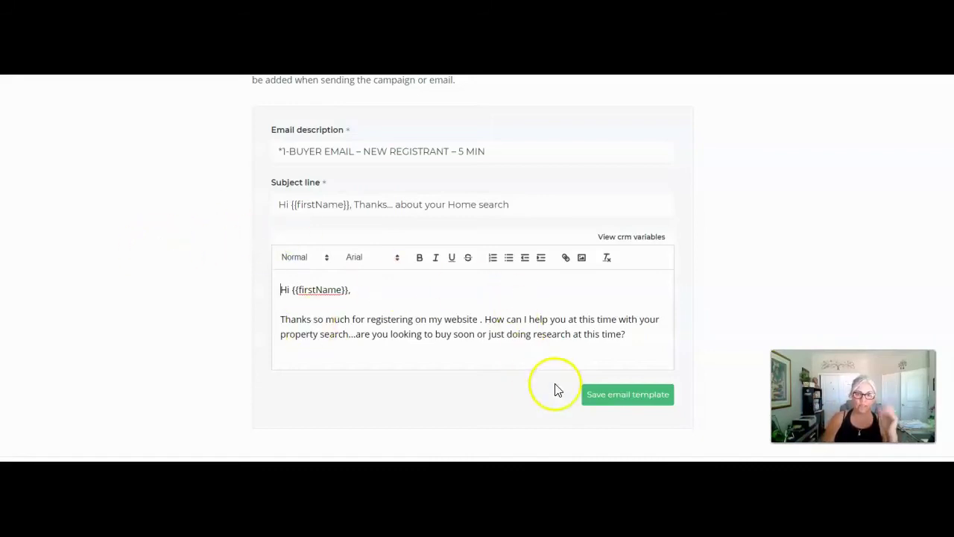
click(619, 393)
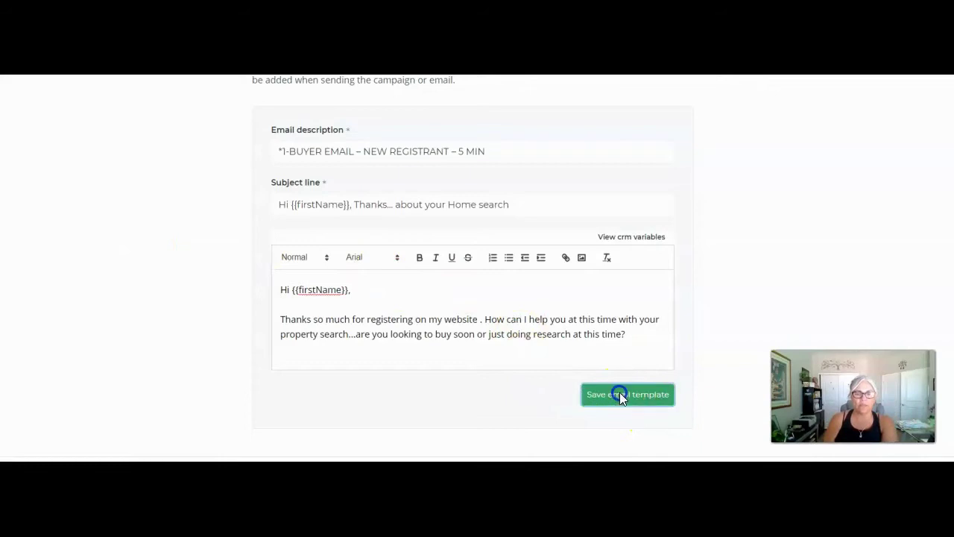
click(729, 399)
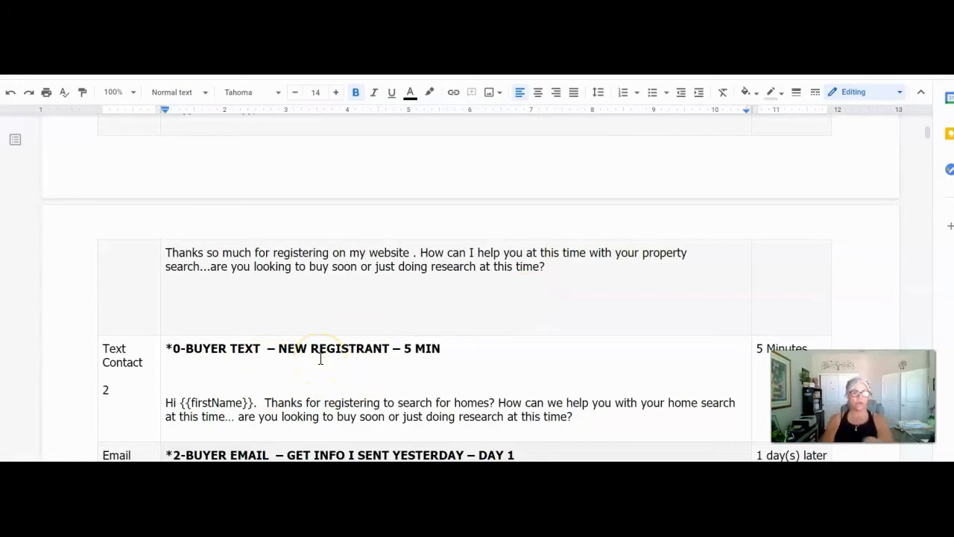
In the Google Docs campaign document, copy the full "*2-BUYER EMAIL – GET INFO I SENT YESTERDAY – DAY 1" text with its heading and subject line.
scroll(320, 359, down, 5)
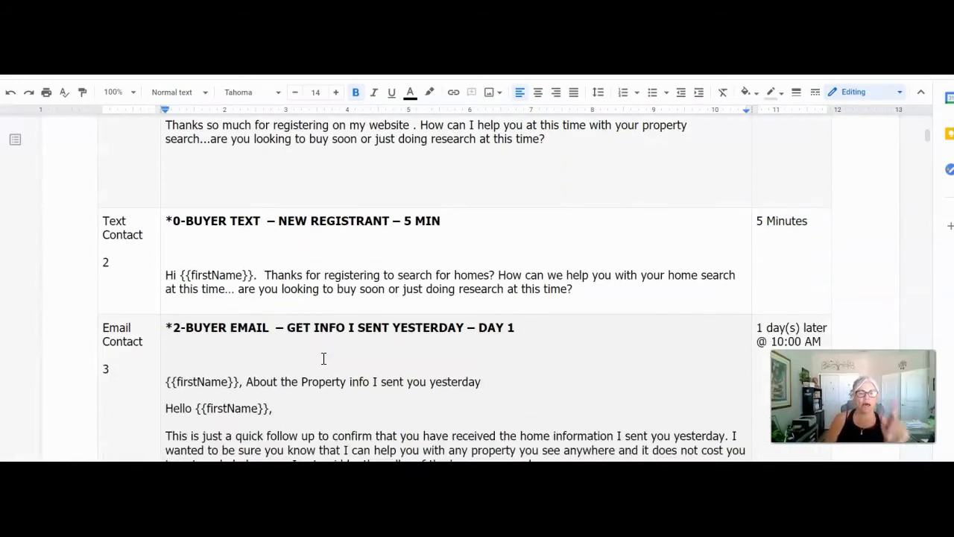
scroll(323, 359, down, 1)
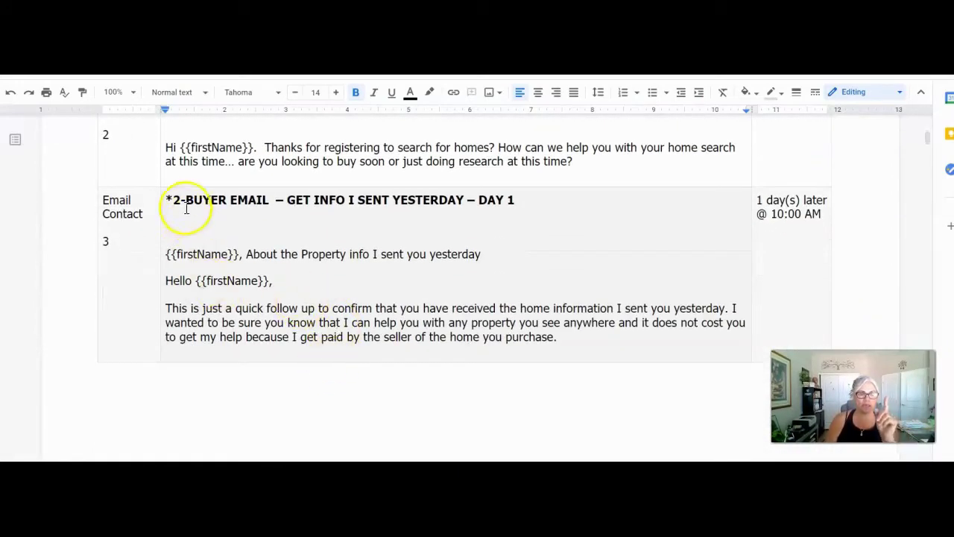
drag(167, 199, 328, 448)
right_click(337, 275)
click(410, 111)
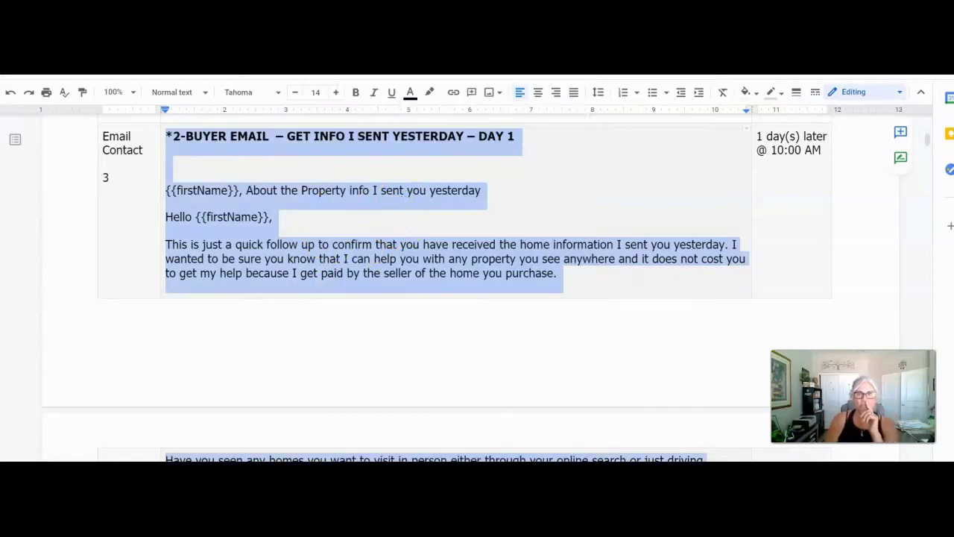
Switch to Easy Agent PRO and start another new email template for the second buyer email.
key(ctrl+Tab)
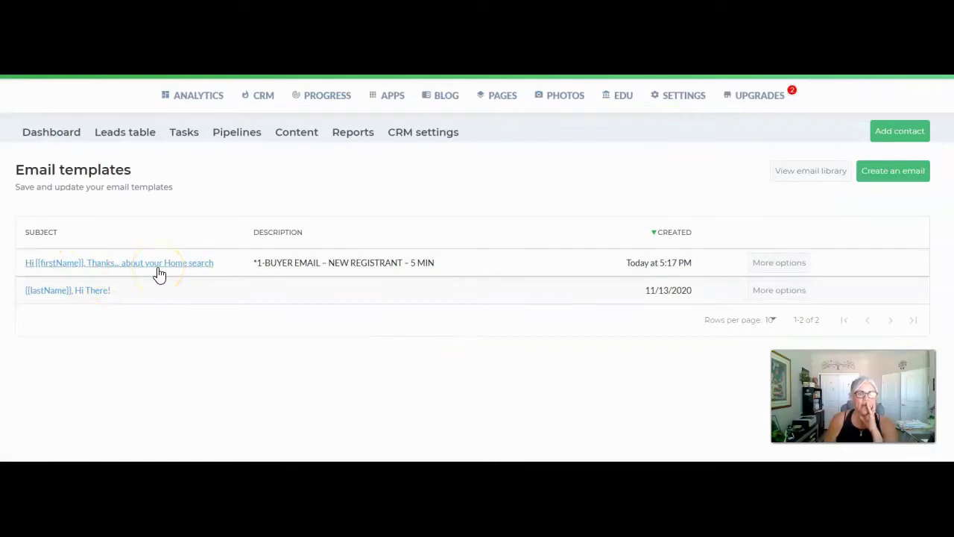
click(905, 173)
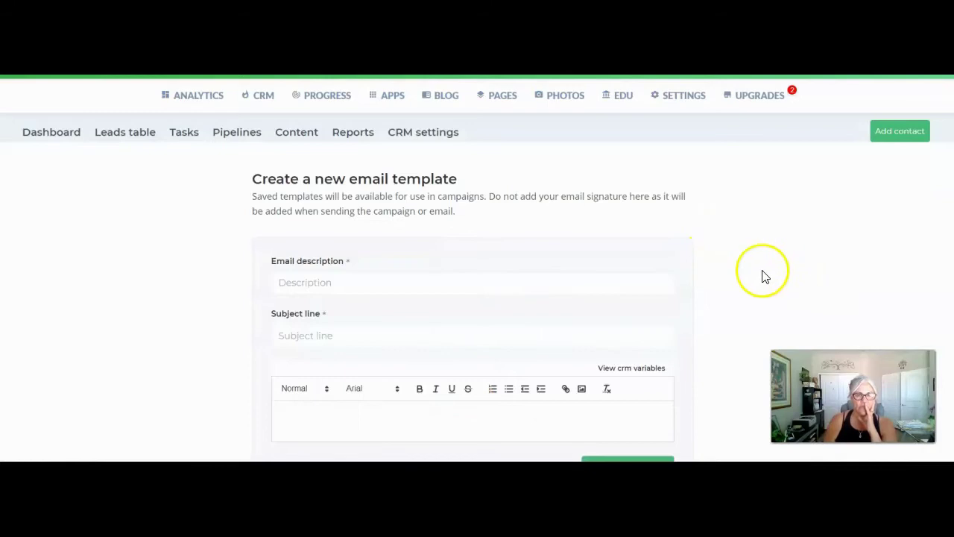
Paste the copied second buyer email into the template body and insert a blank line between its subject text and the "Hello {{firstName}}," greeting.
scroll(761, 273, down, 1)
click(301, 341)
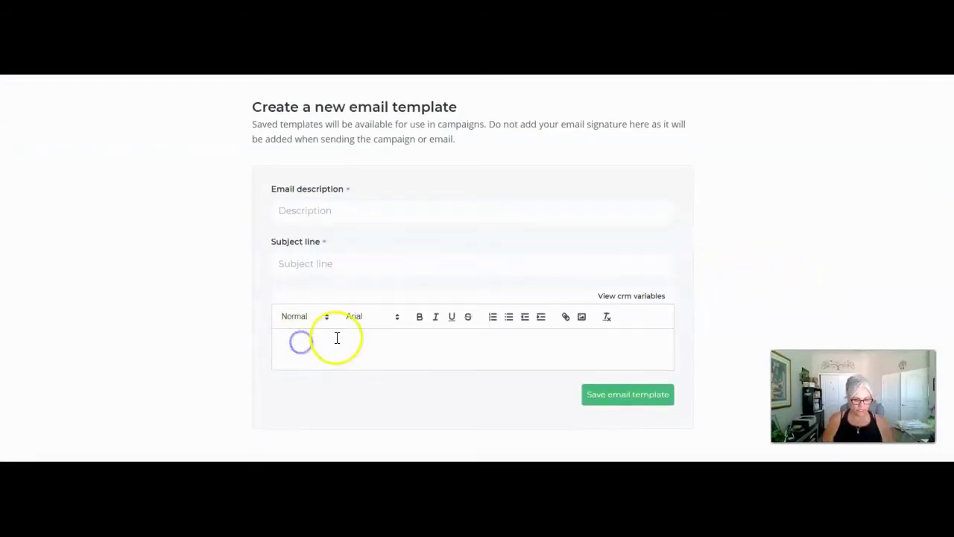
key(ctrl+v)
scroll(337, 337, down, 2)
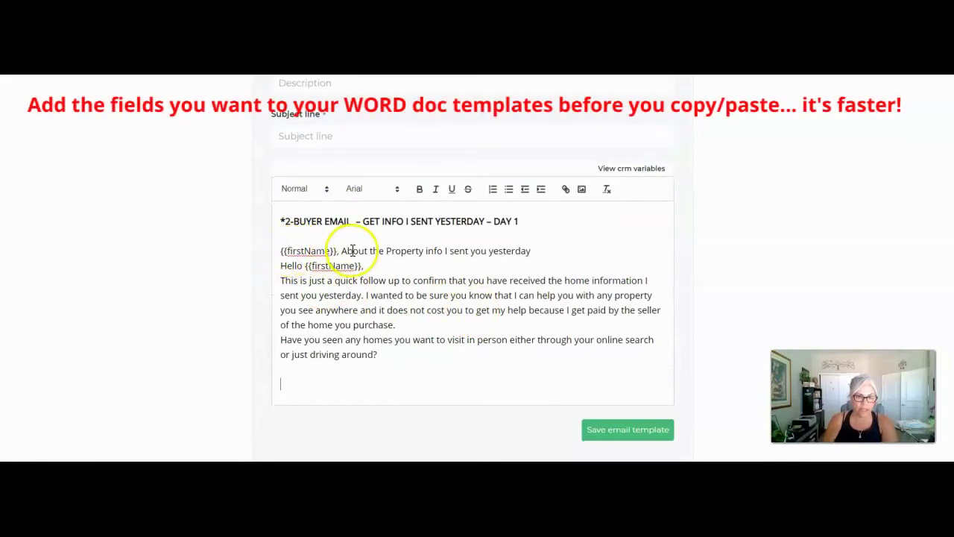
click(539, 252)
key(Return)
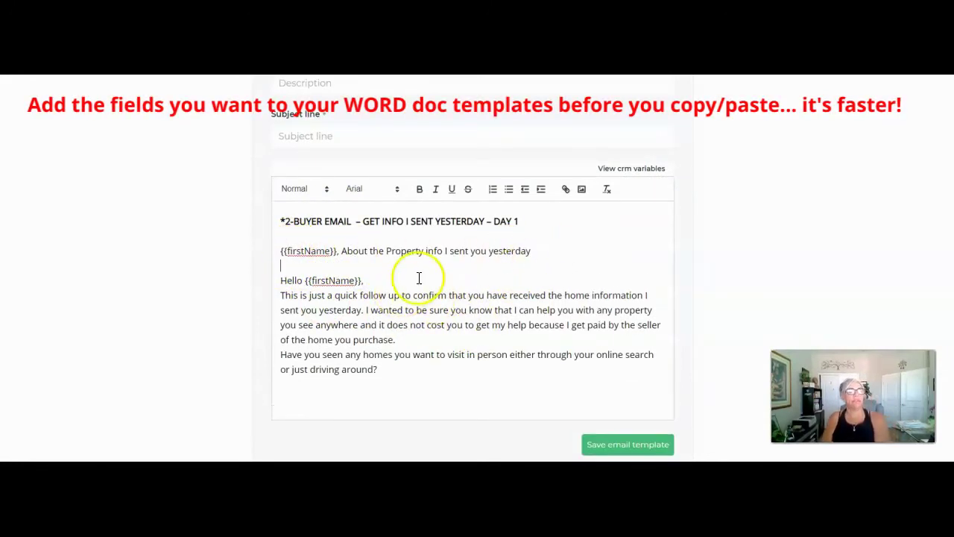
Review the list of CRM variables available for emails and return to the template form.
click(640, 170)
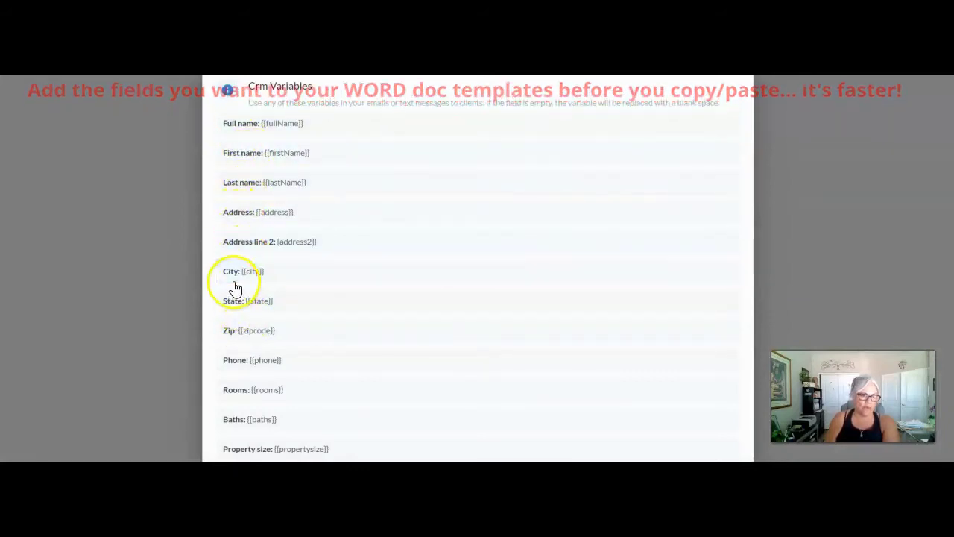
click(297, 427)
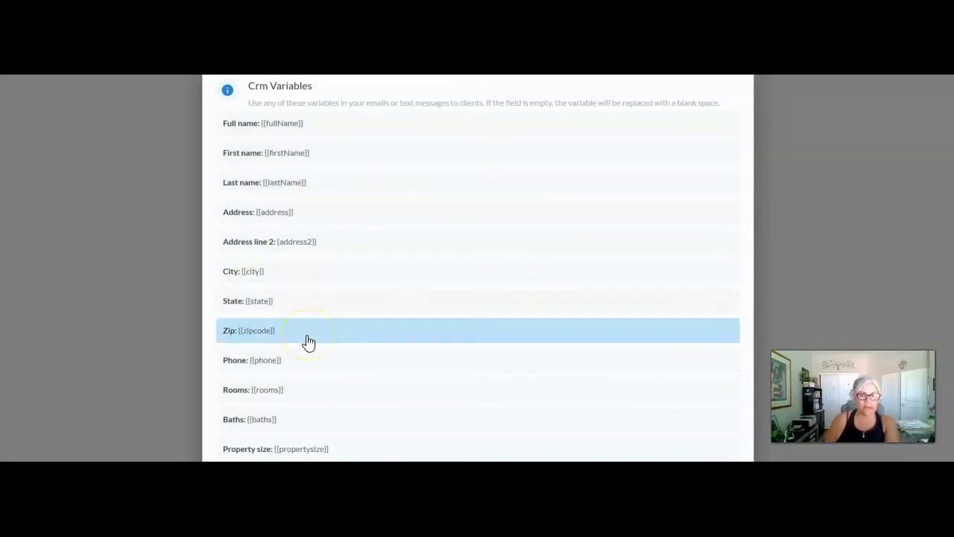
click(864, 204)
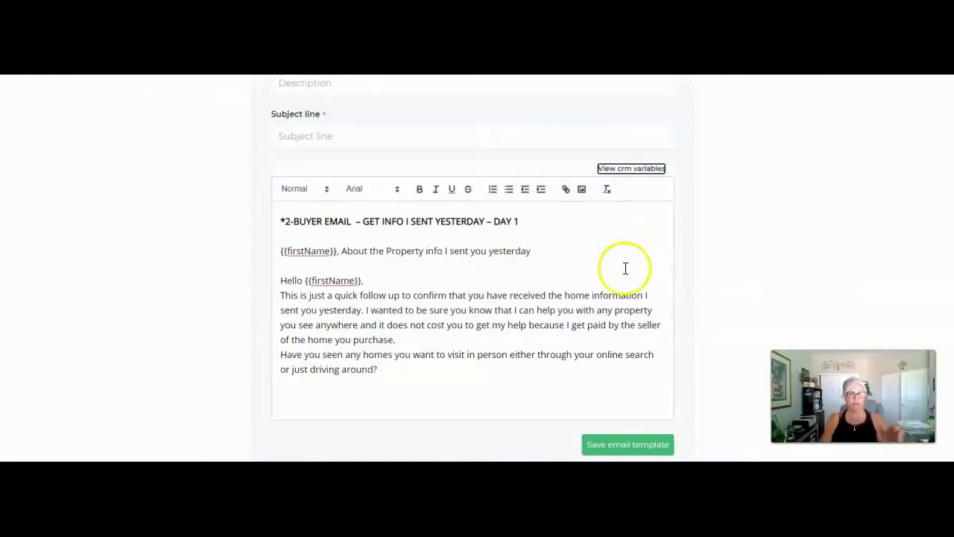
scroll(629, 288, down, 1)
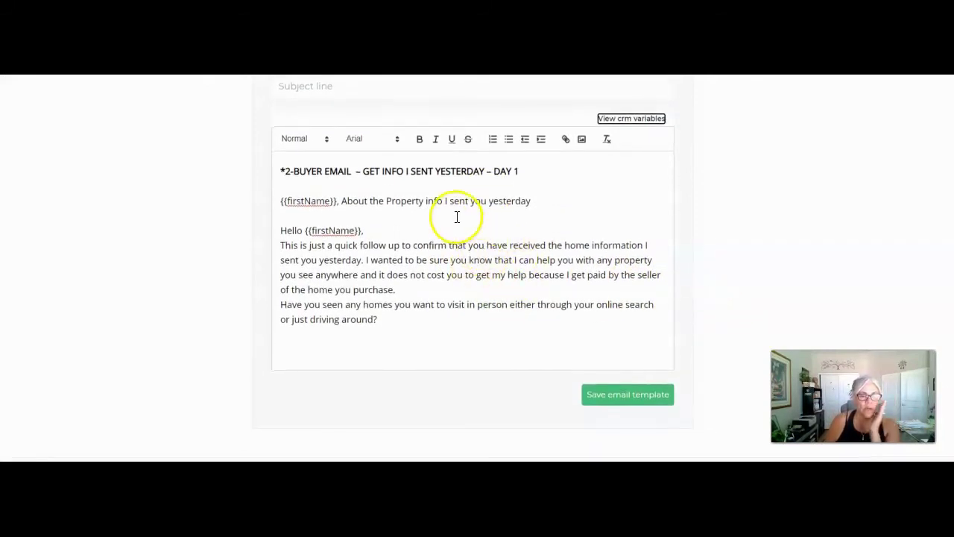
scroll(366, 223, up, 1)
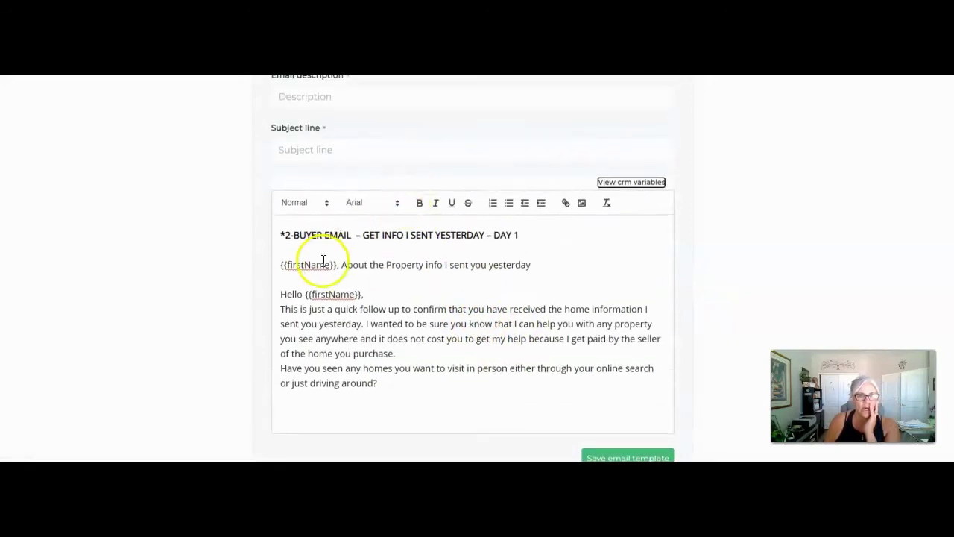
Move the heading "*2-BUYER EMAIL – GET INFO I SENT YESTERDAY – DAY 1" from the body into the email description.
drag(281, 235, 579, 234)
right_click(483, 235)
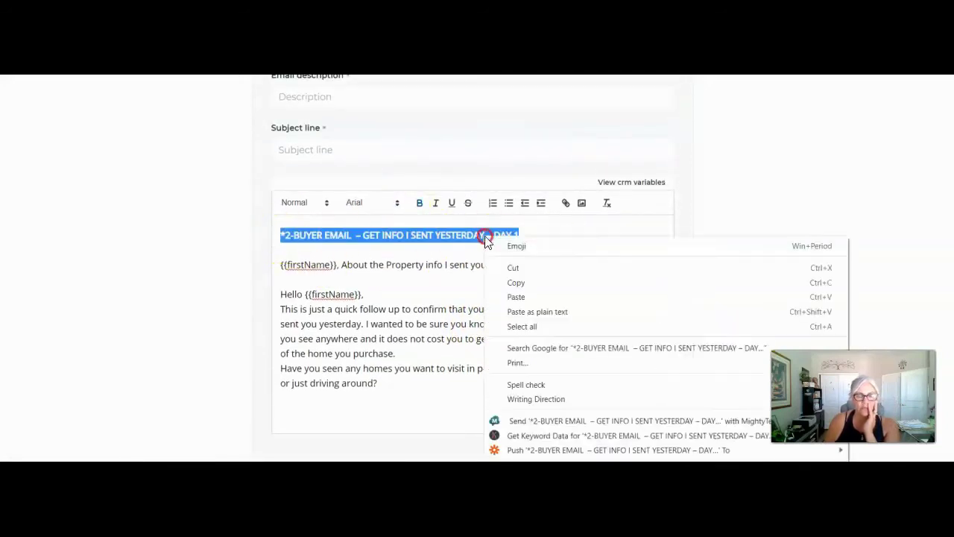
click(519, 269)
click(339, 97)
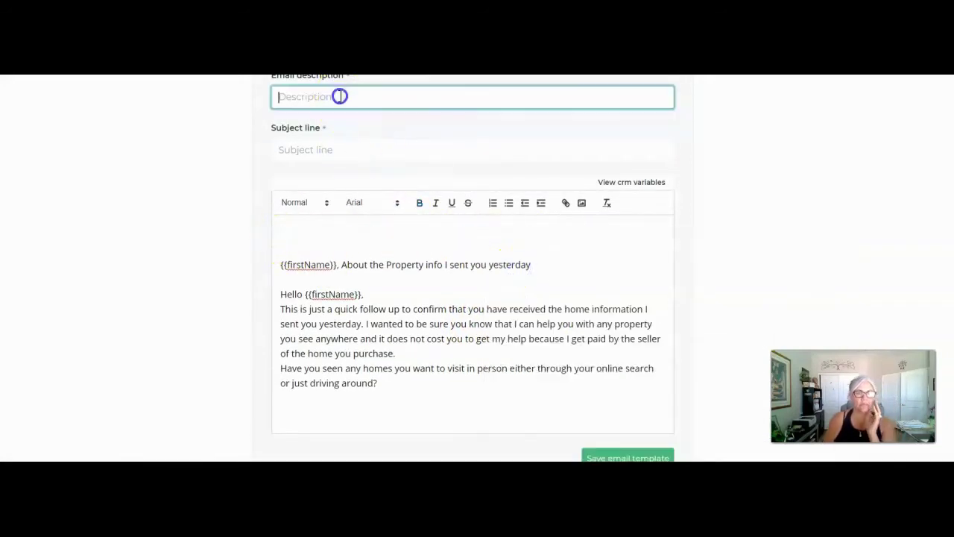
key(ctrl+v)
scroll(404, 164, up, 1)
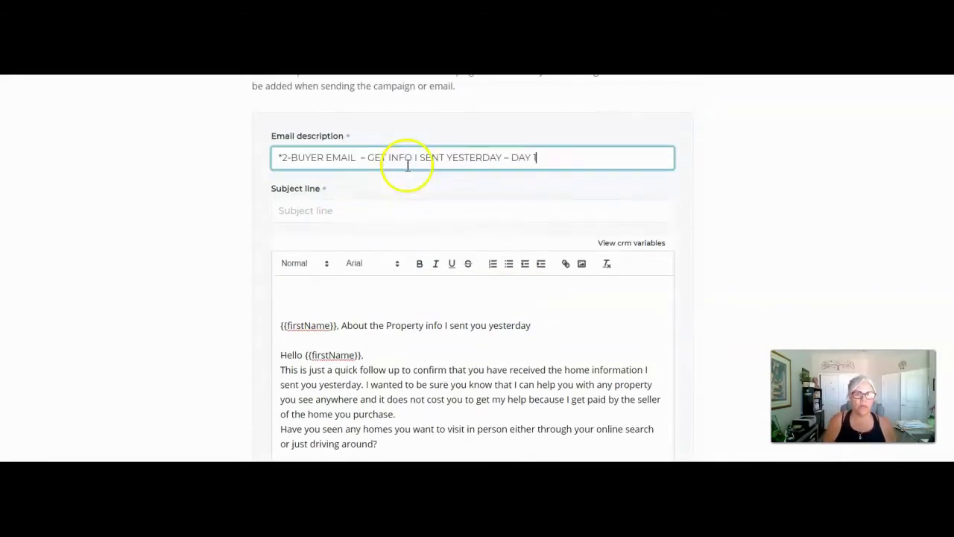
Move the line "{{firstName}}, About the Property info I sent you yesterday" from the body into the subject line.
drag(281, 329, 560, 332)
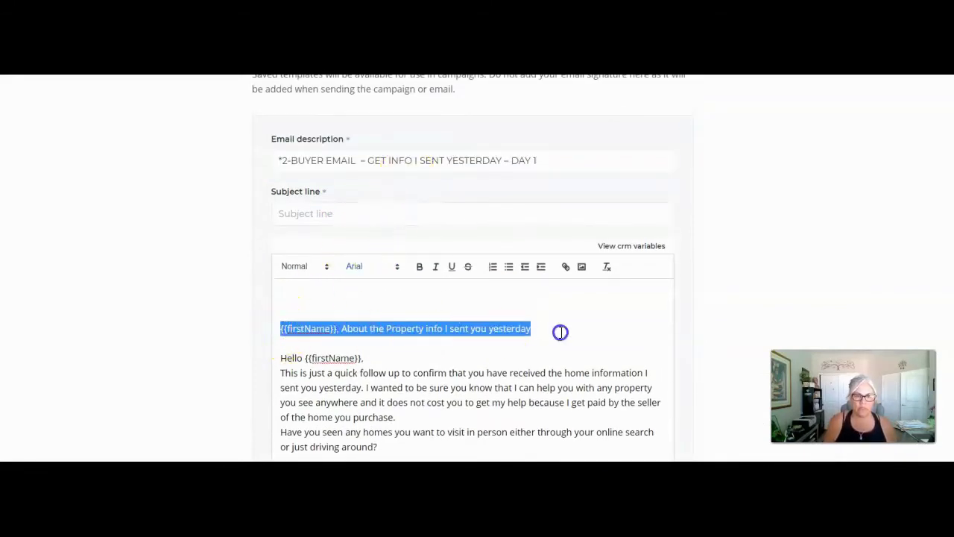
right_click(478, 322)
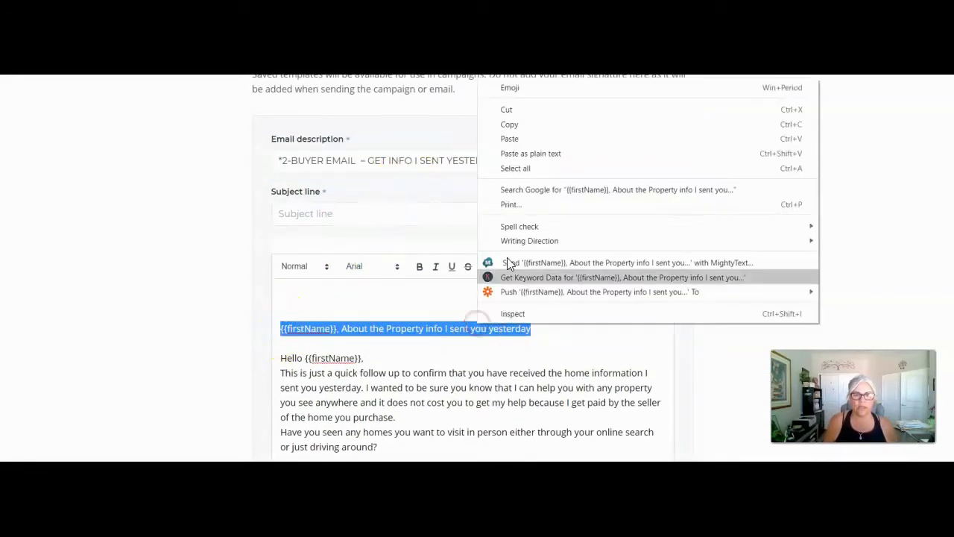
click(523, 109)
click(308, 211)
key(ctrl+v)
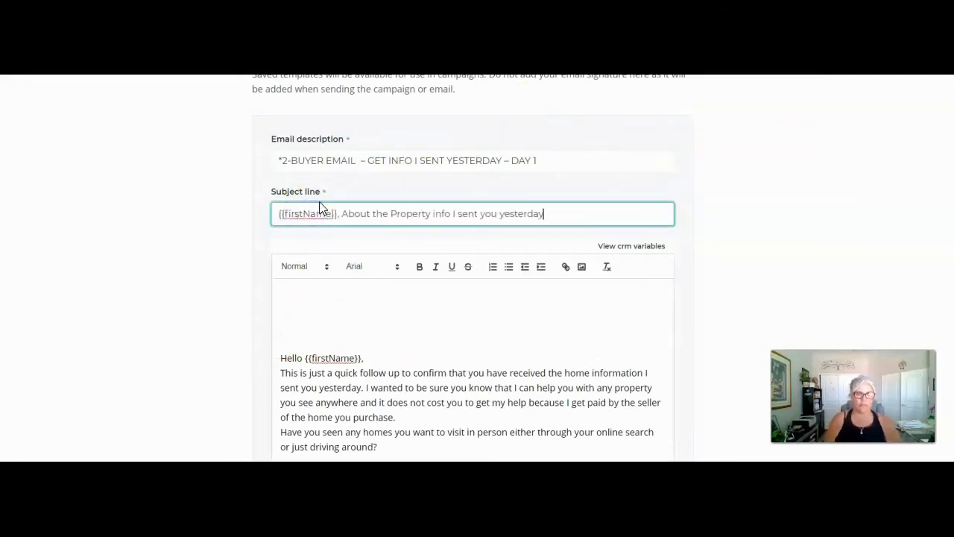
Remove the blank lines above the "Hello {{firstName}}," greeting in the email body.
click(281, 356)
key(BackSpace)
key(BackSpace)
key(BackSpace)
key(BackSpace)
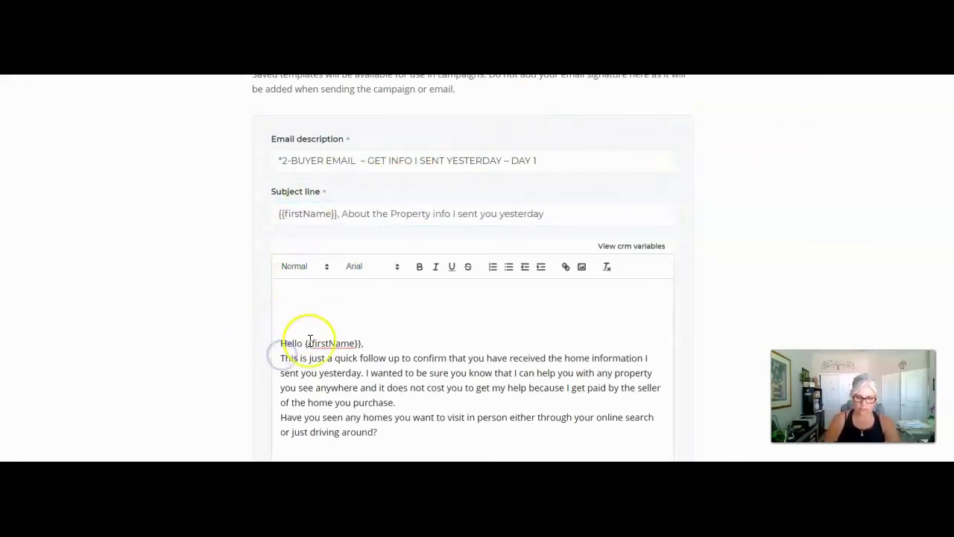
Separate the greeting and the two body paragraphs with blank lines and save the email template.
key(Return)
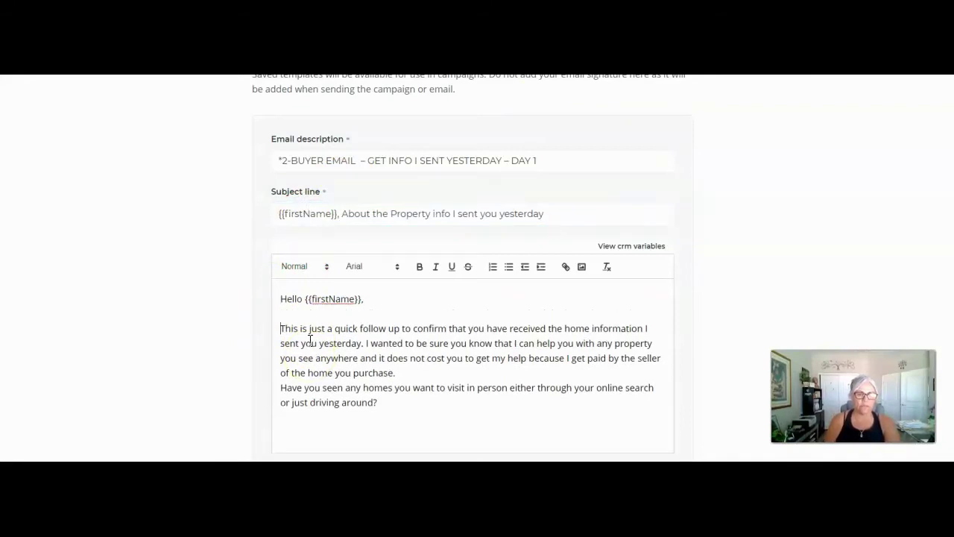
key(Return)
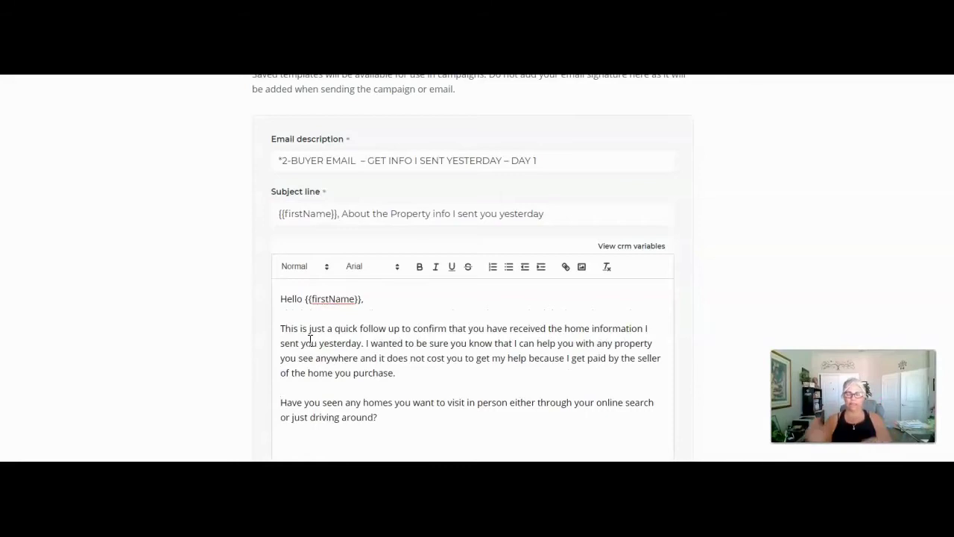
scroll(522, 336, down, 1)
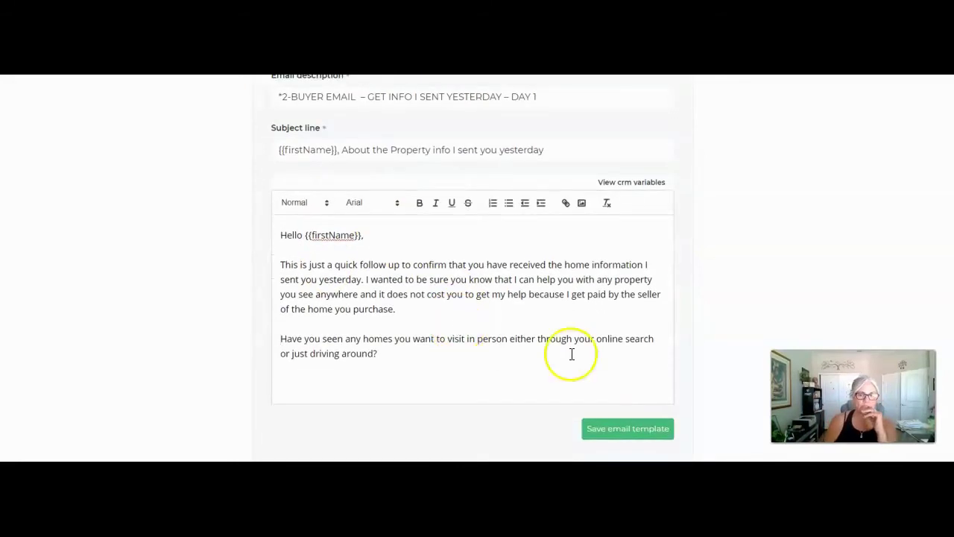
click(642, 432)
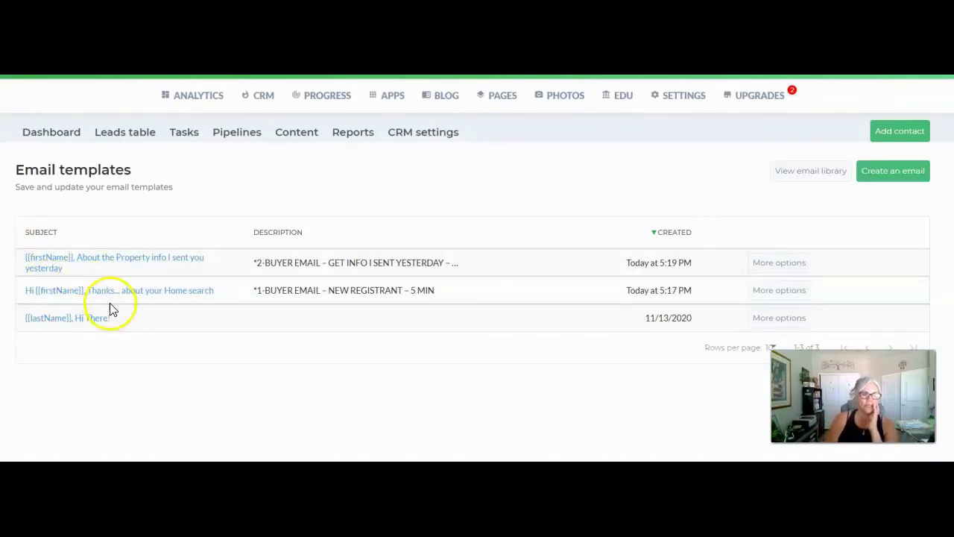
Open the saved text messages page, and copy the full "*0-BUYER TEXT – NEW REGISTRANT – 5 MIN" text from the Google Docs campaign document.
click(293, 133)
click(312, 158)
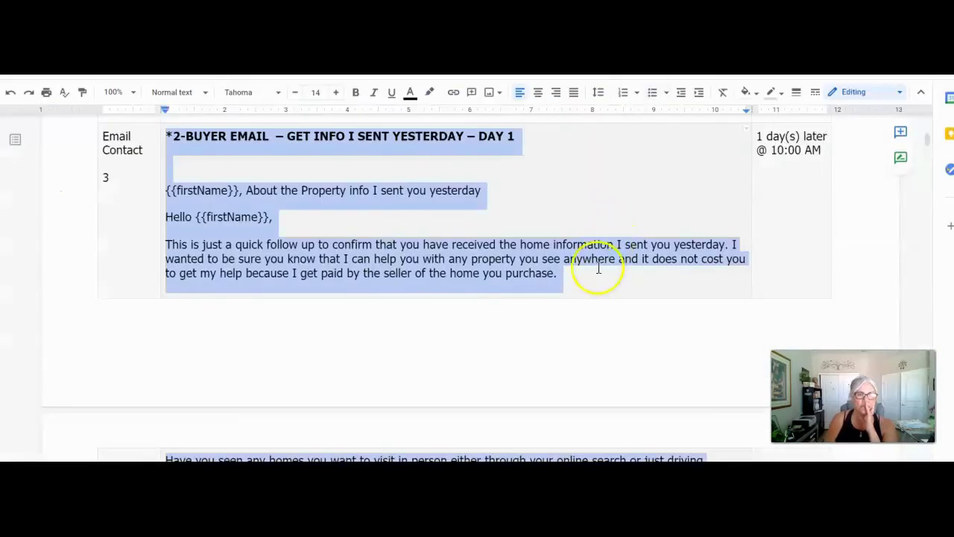
scroll(594, 276, up, 3)
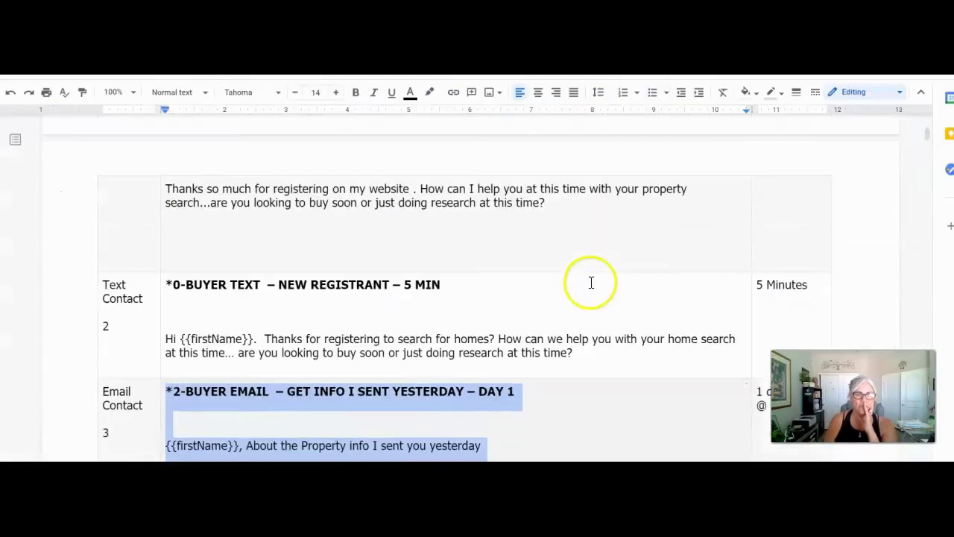
scroll(566, 275, down, 1)
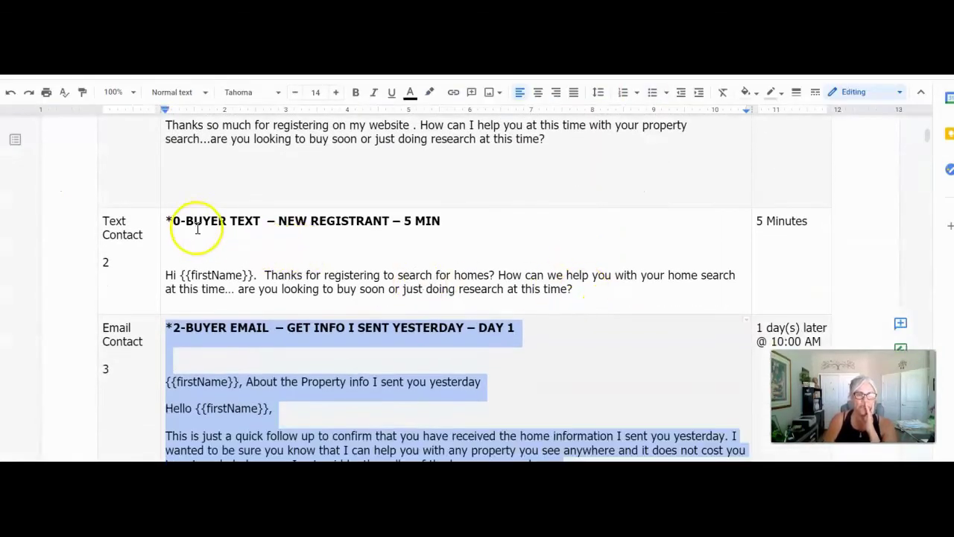
drag(167, 221, 217, 228)
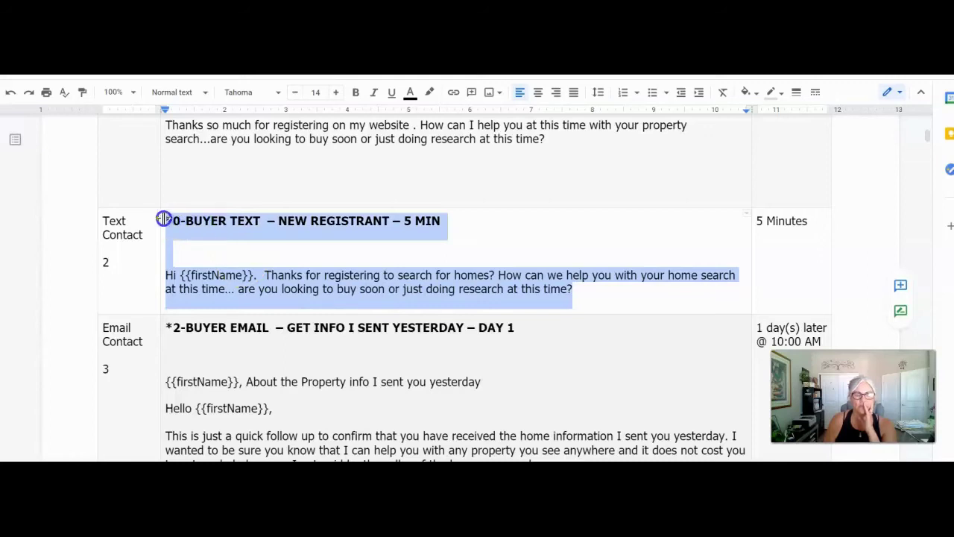
right_click(191, 219)
click(256, 105)
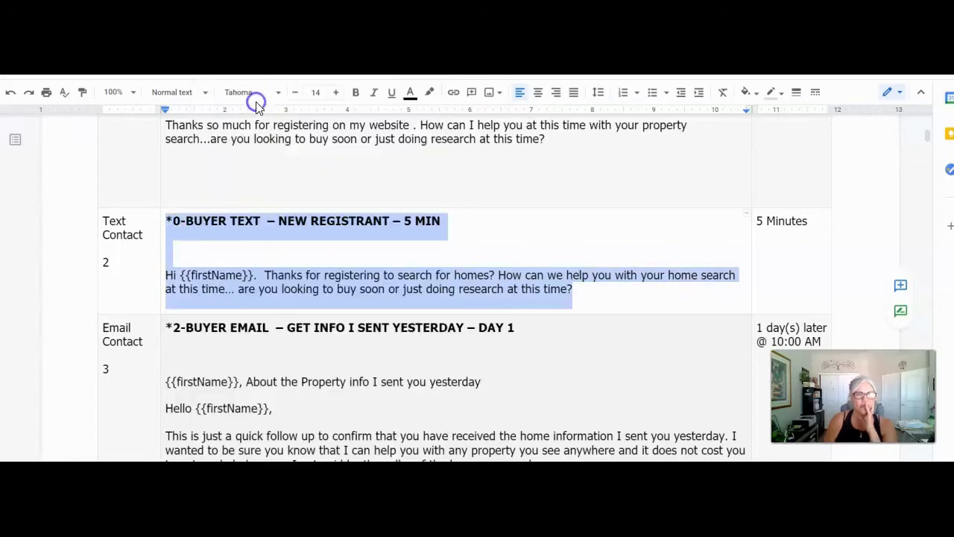
Switch to Easy Agent PRO, start a new SMS template, and paste the copied text into an enlarged message box.
key(ctrl+Tab)
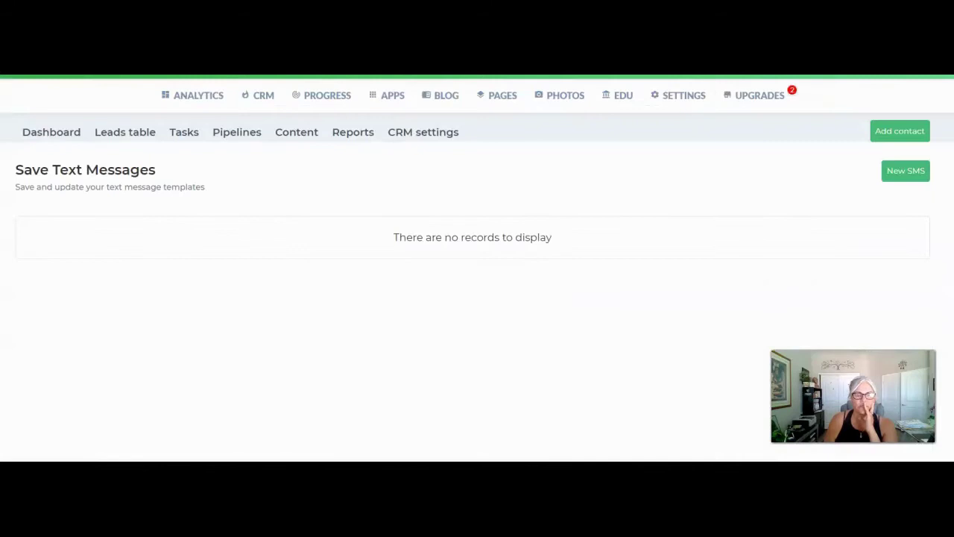
click(900, 173)
click(409, 328)
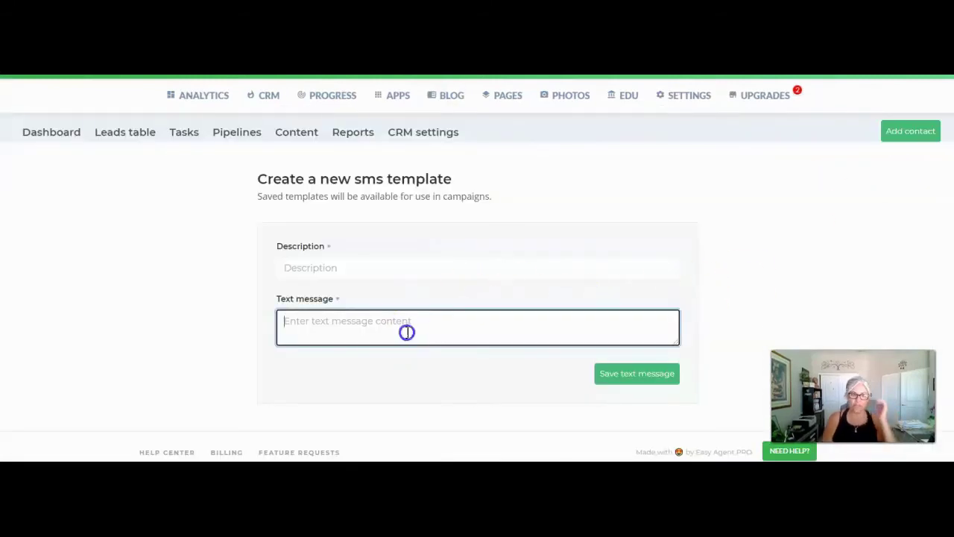
key(ctrl+v)
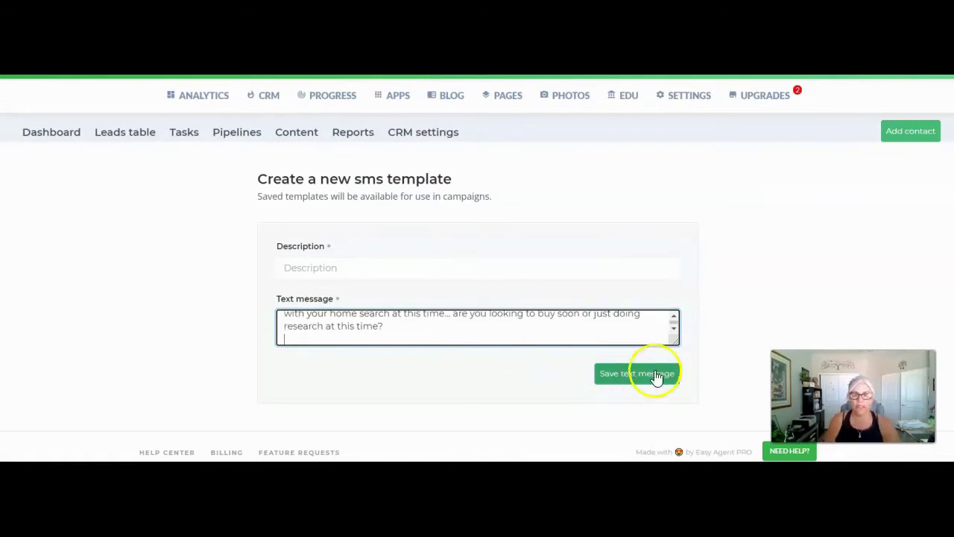
drag(677, 342, 674, 459)
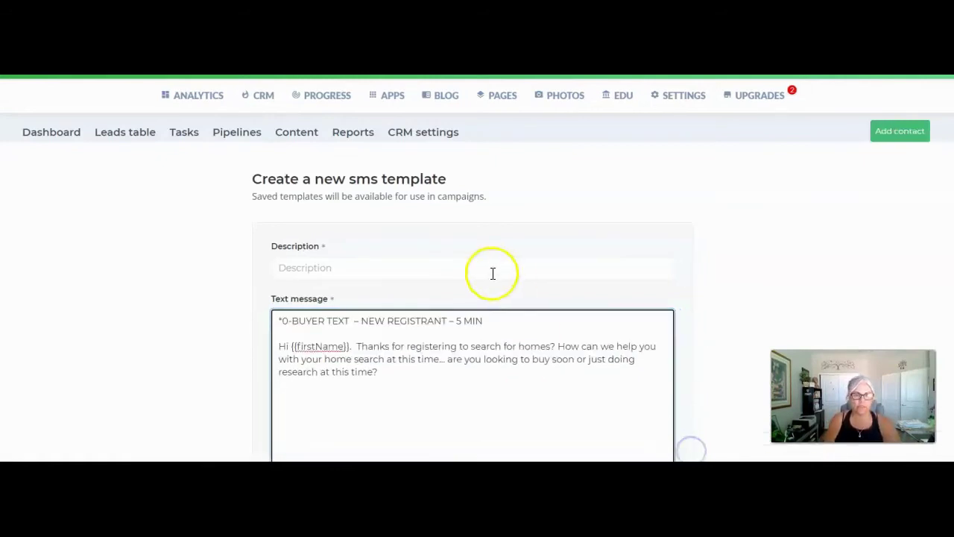
Move the heading "*0-BUYER TEXT – NEW REGISTRANT – 5 MIN" from the text message into the description.
drag(492, 320, 280, 322)
right_click(314, 322)
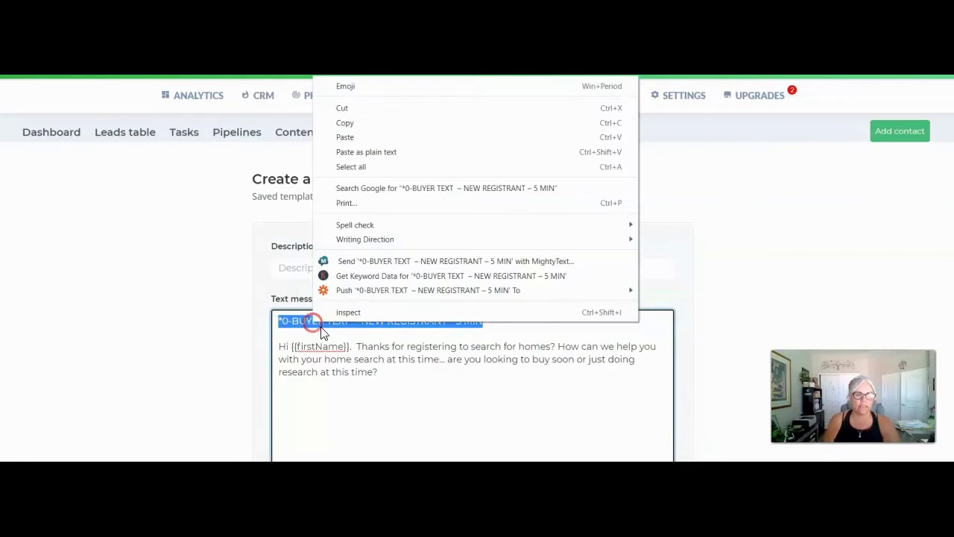
click(357, 108)
click(321, 267)
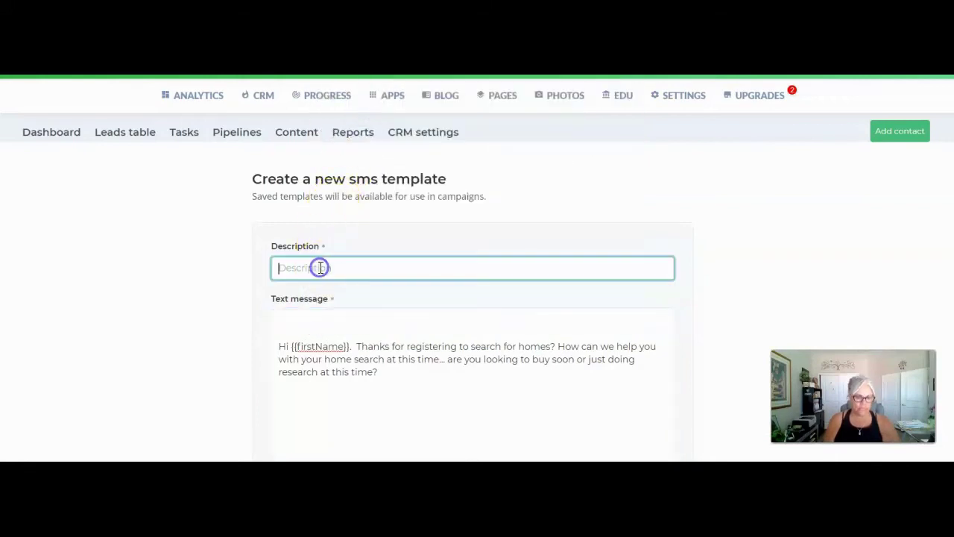
key(ctrl+v)
Remove the blank lines above the message and extend the greeting with ", it's", the agent's first name and "with eXp Realty.".
click(307, 349)
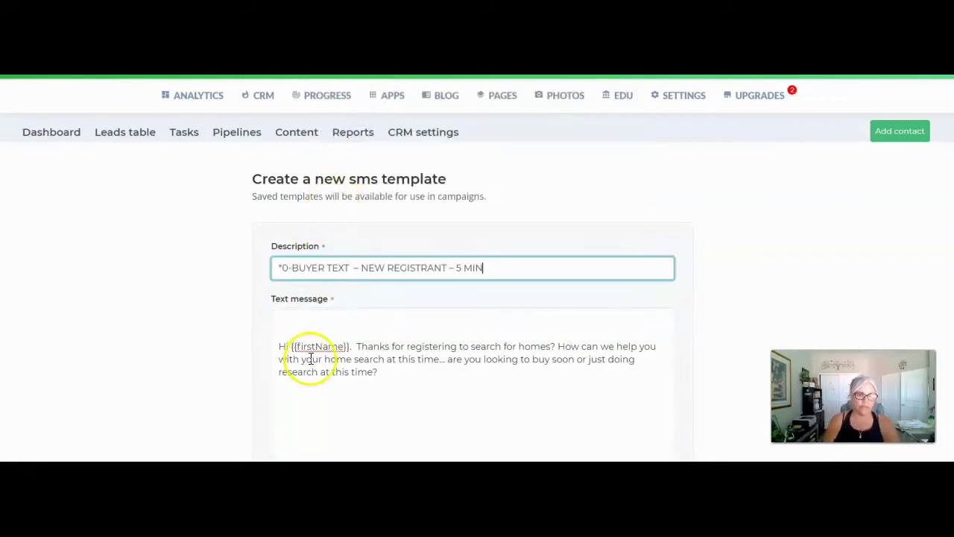
key(BackSpace)
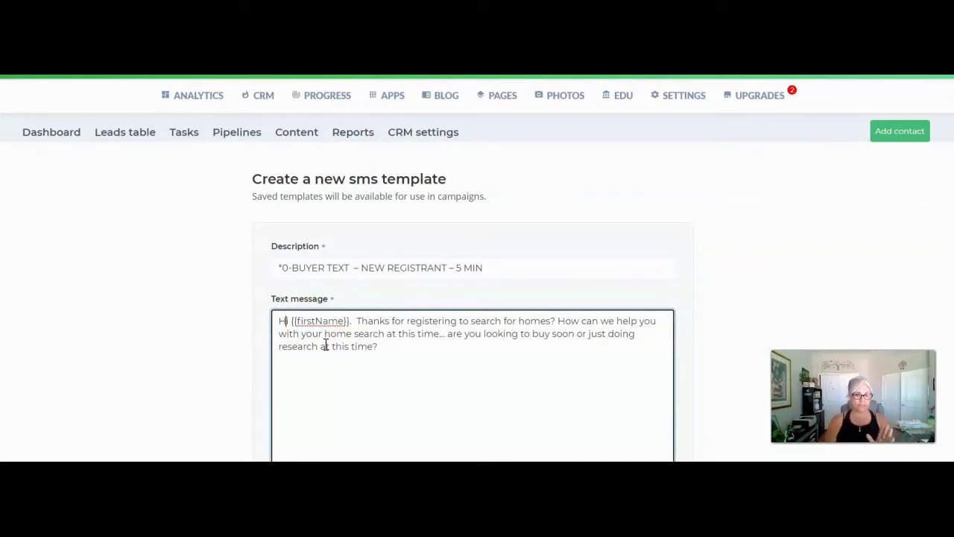
text(,)
text( it's Patti with)
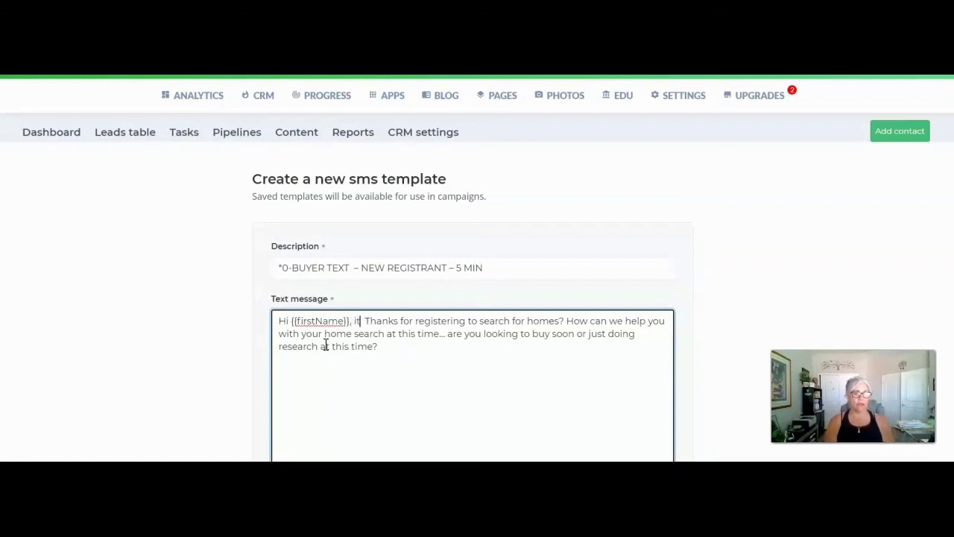
text( eXp Realty.)
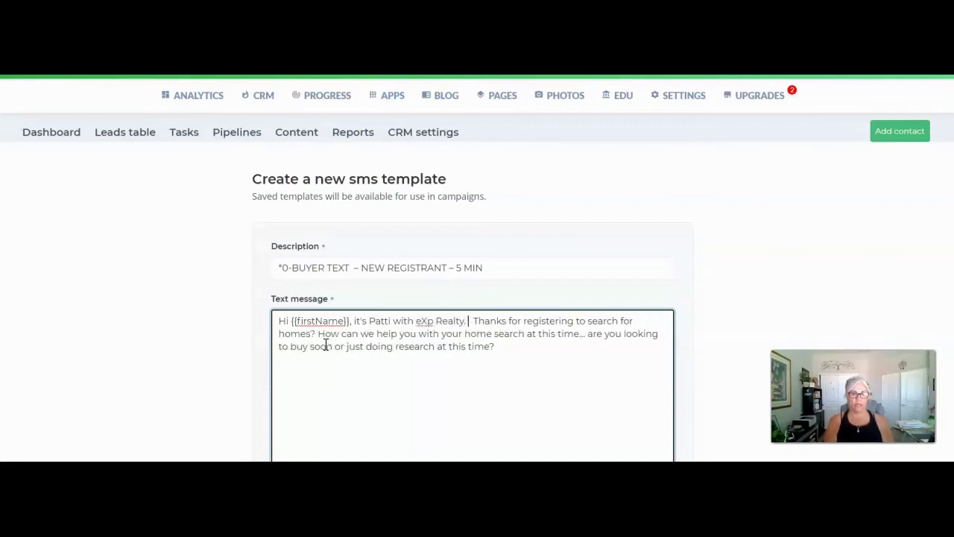
key(Delete)
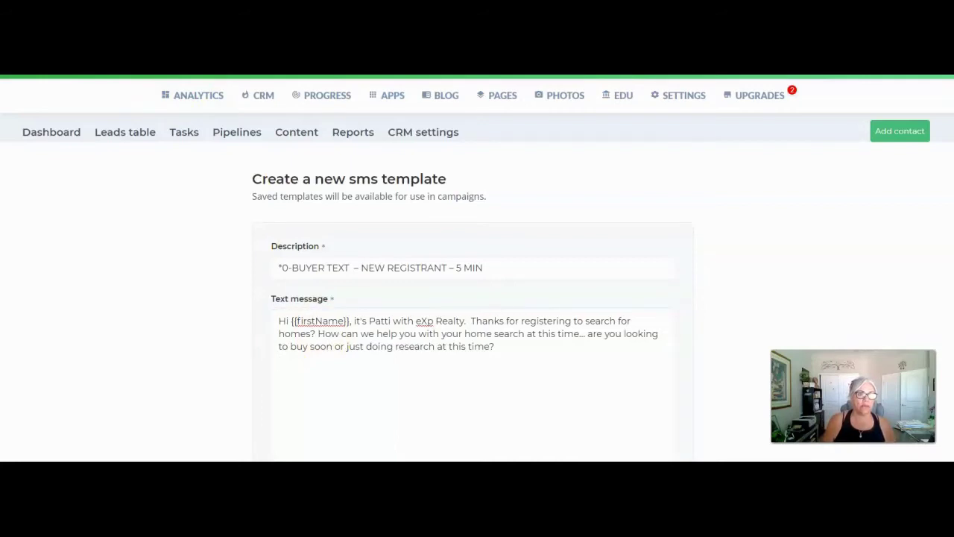
right_click(142, 74)
click(169, 78)
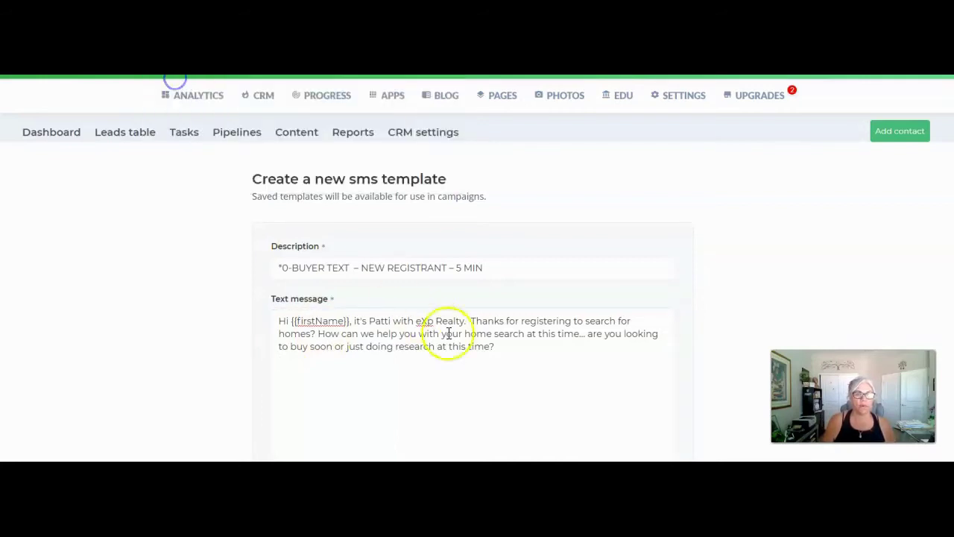
click(521, 355)
key(Return)
key(Return)
key(ctrl+v)
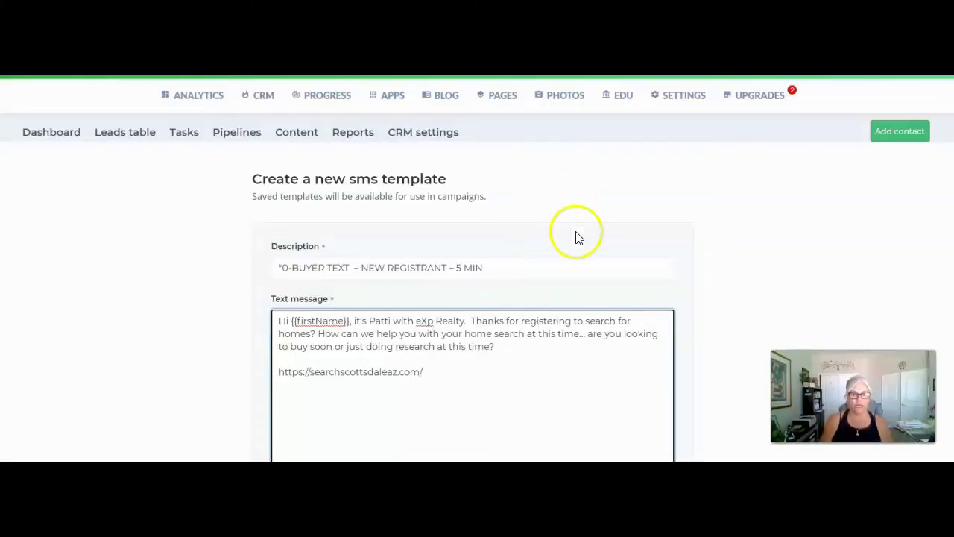
scroll(576, 237, down, 2)
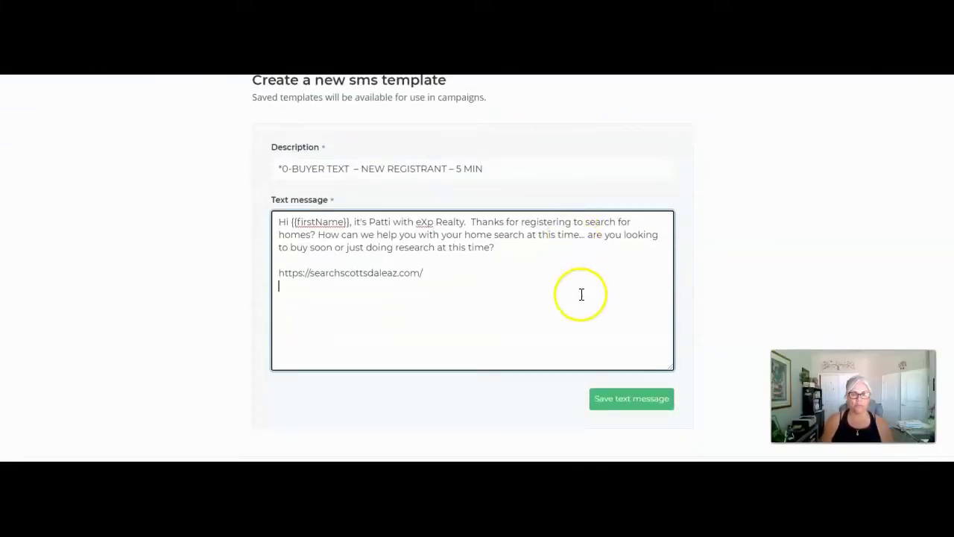
click(632, 398)
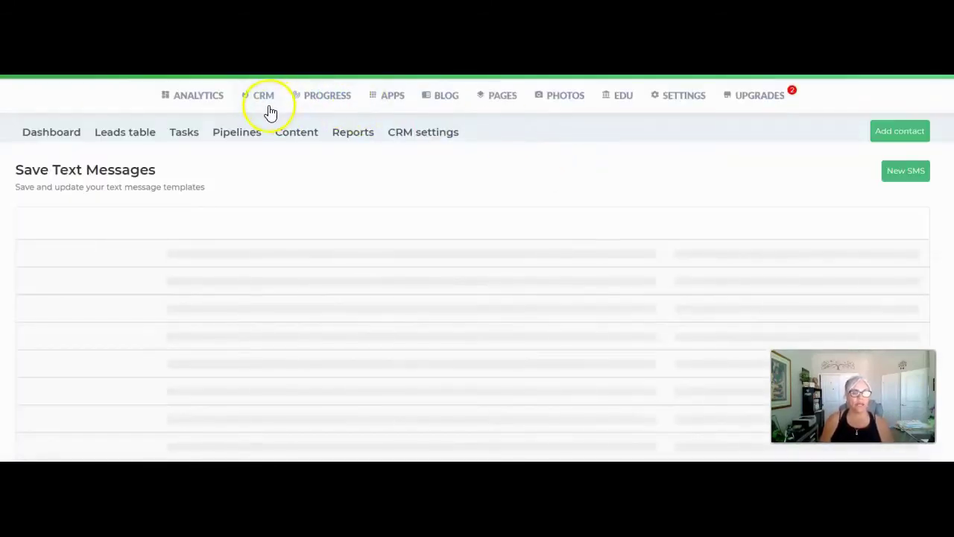
Open the automated drip campaigns and start a new campaign named "New Website Buyer Campaign".
click(306, 132)
click(303, 132)
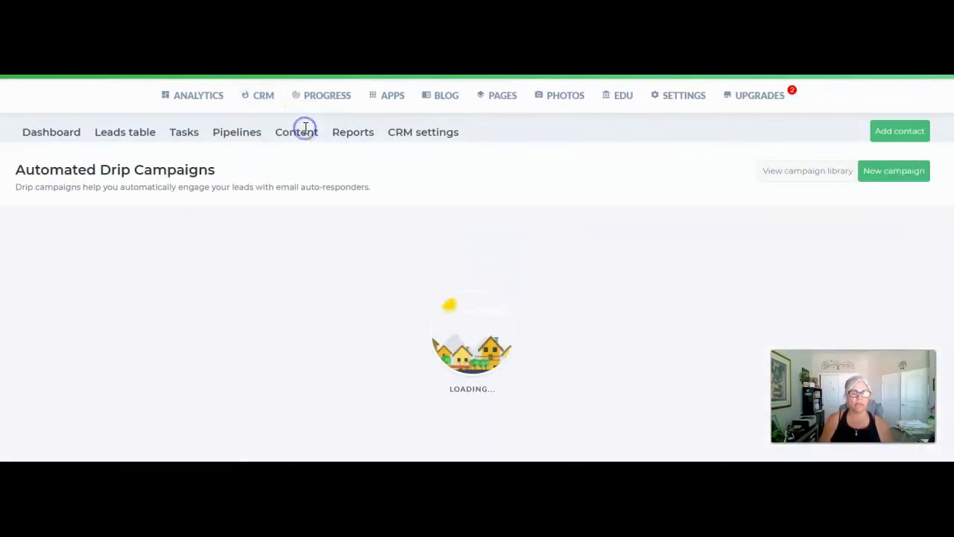
click(903, 176)
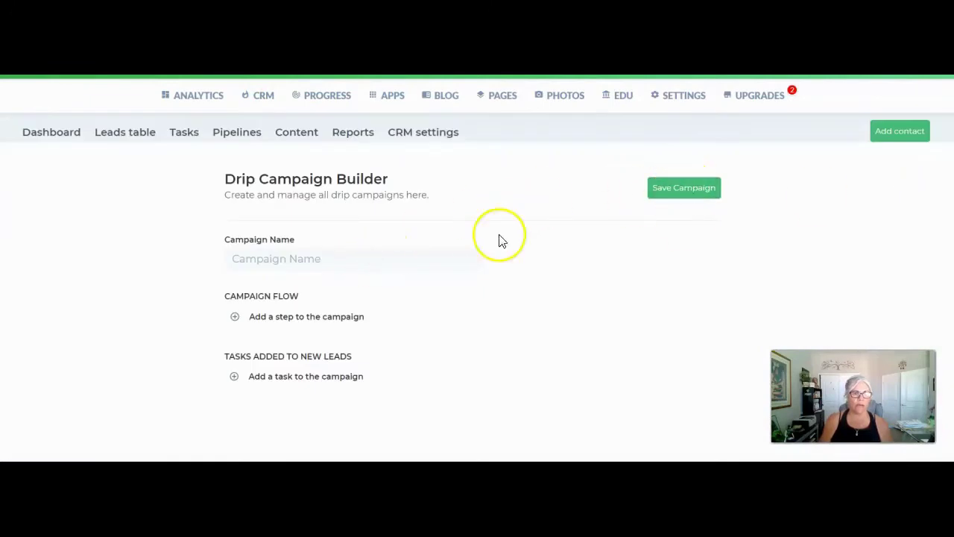
click(275, 262)
text(New Website Buyer Campaign)
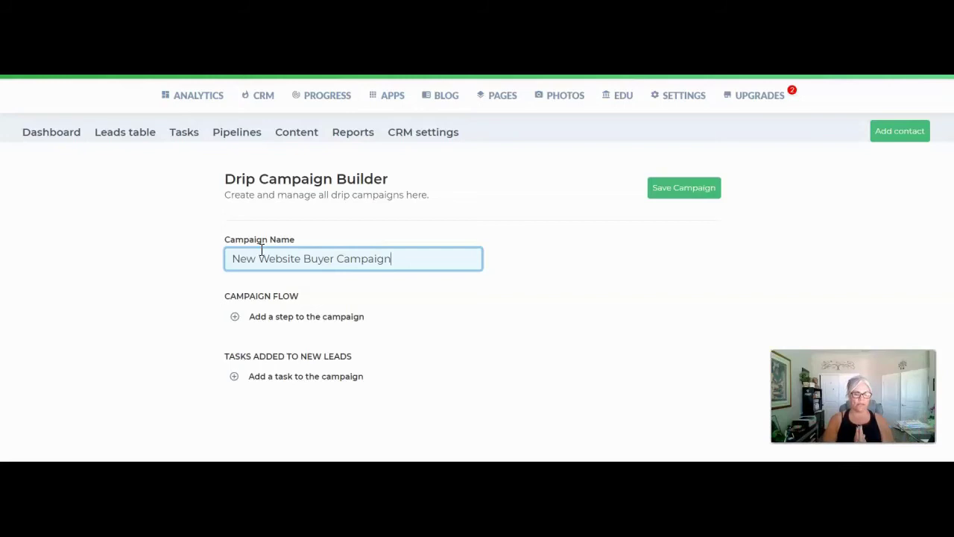
Add the saved email "*1-BUYER EMAIL – NEW REGISTRANT – 5 MIN" as a step in the campaign flow.
click(568, 330)
click(437, 291)
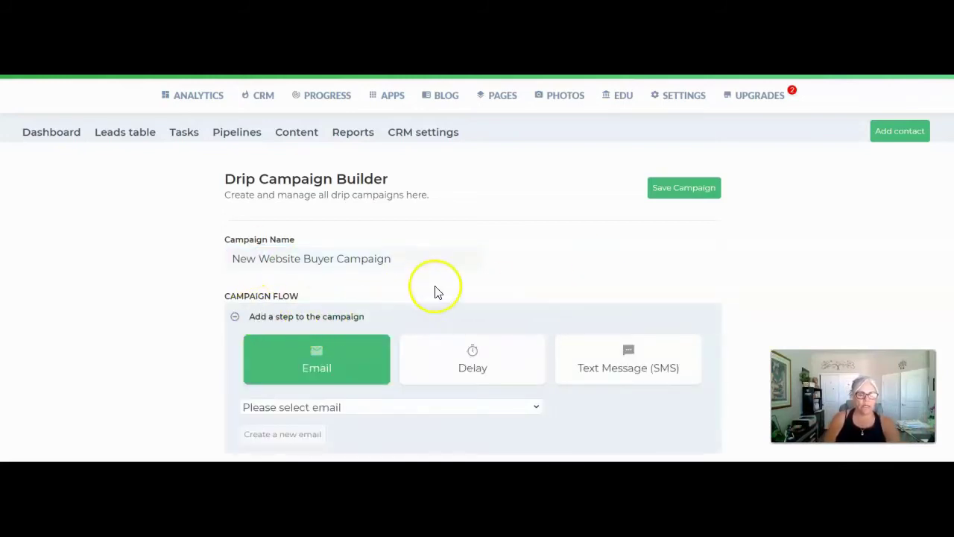
scroll(547, 260, down, 1)
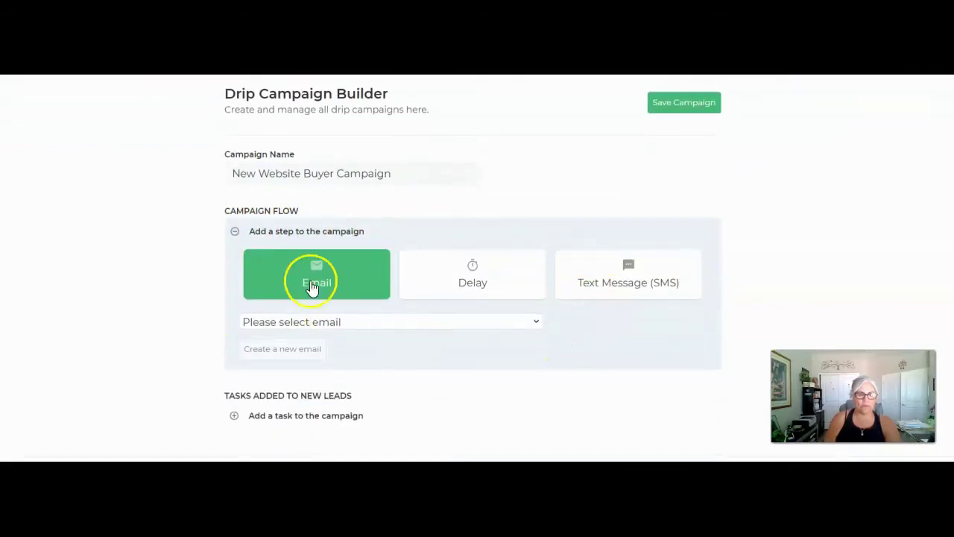
click(322, 275)
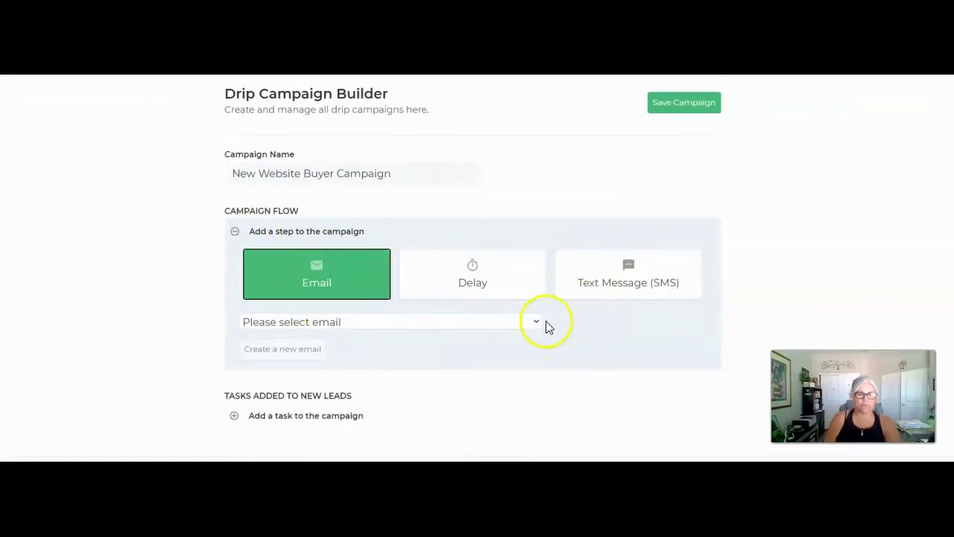
click(388, 325)
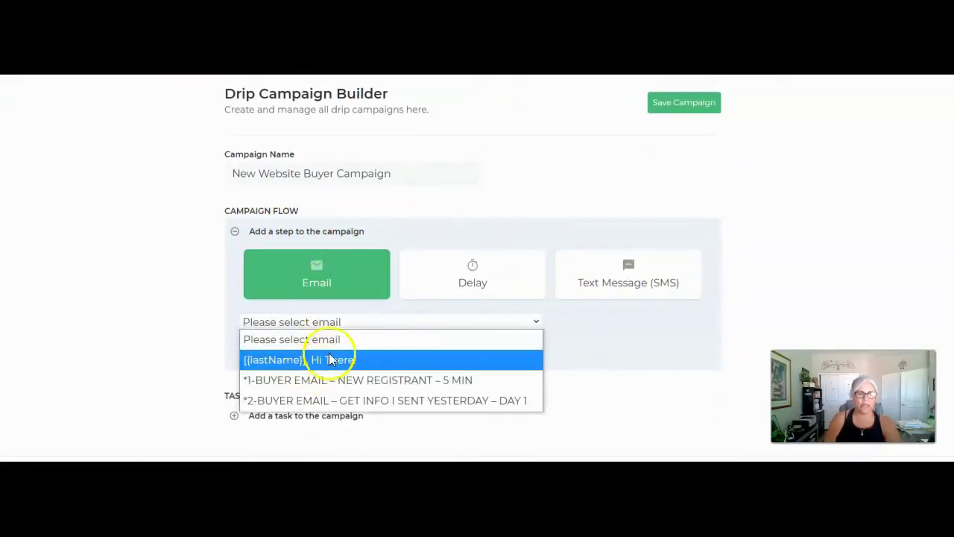
click(334, 385)
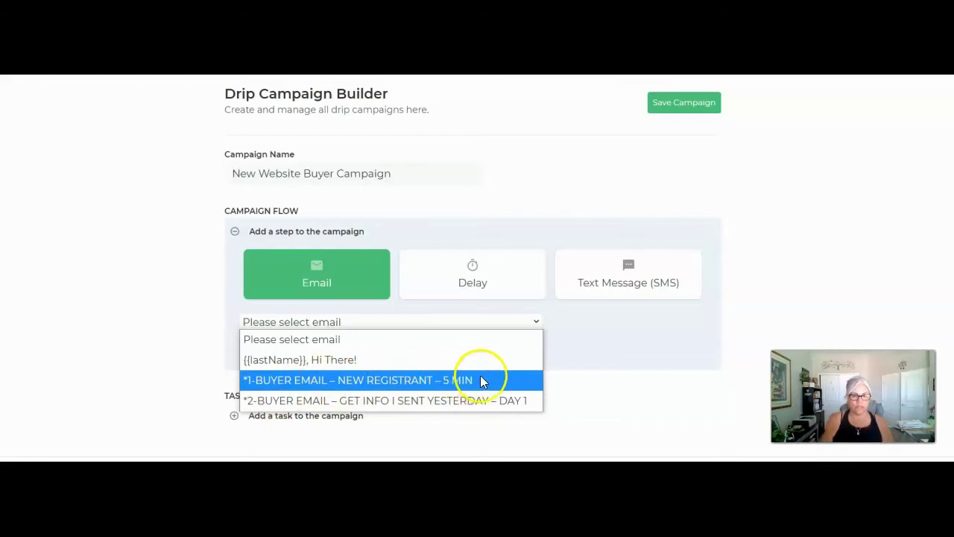
click(420, 380)
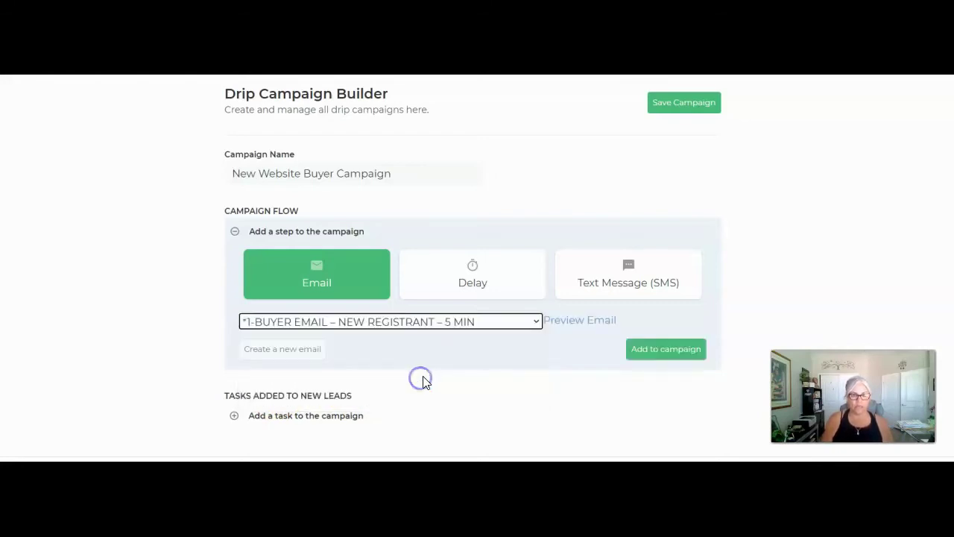
click(664, 353)
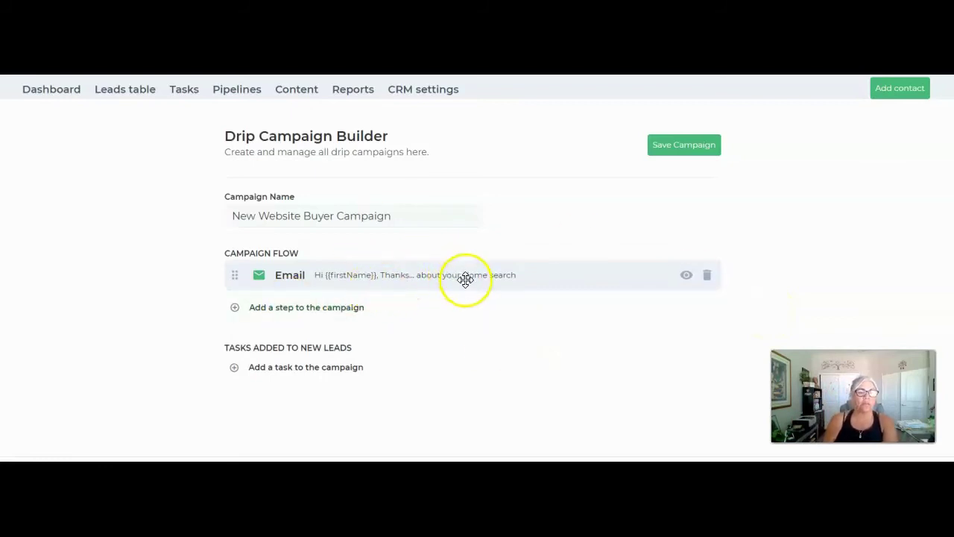
Add a delay step of 5 minutes to the campaign flow.
click(332, 308)
click(485, 359)
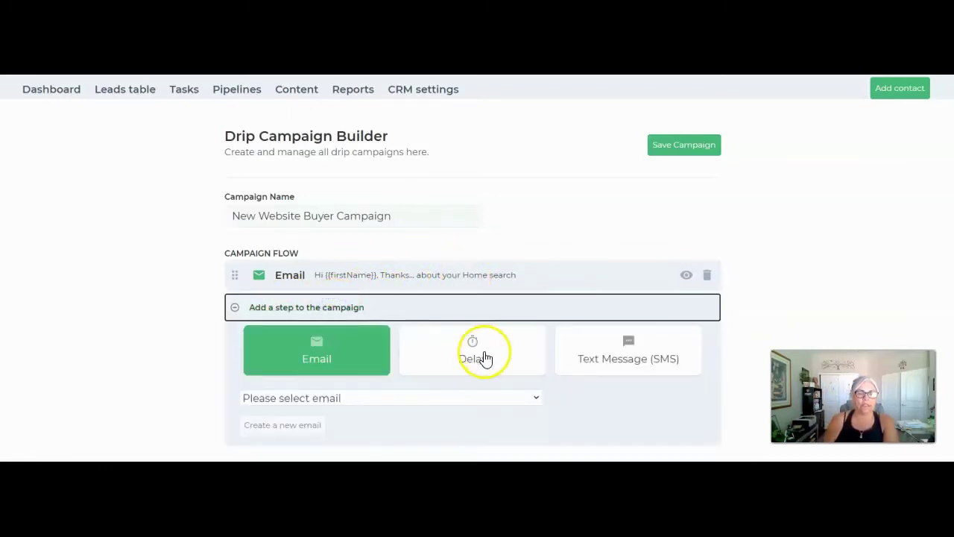
click(485, 359)
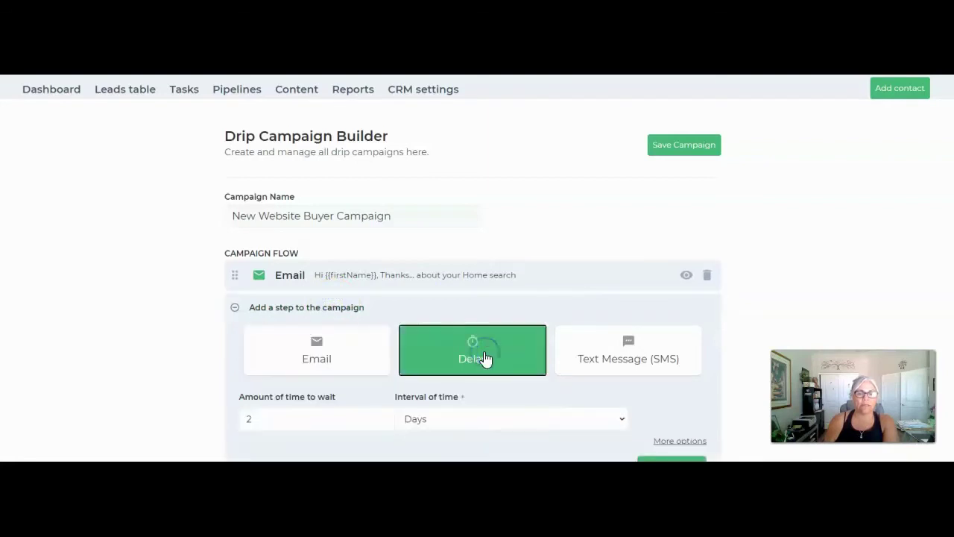
scroll(626, 364, down, 1)
drag(282, 356, 214, 363)
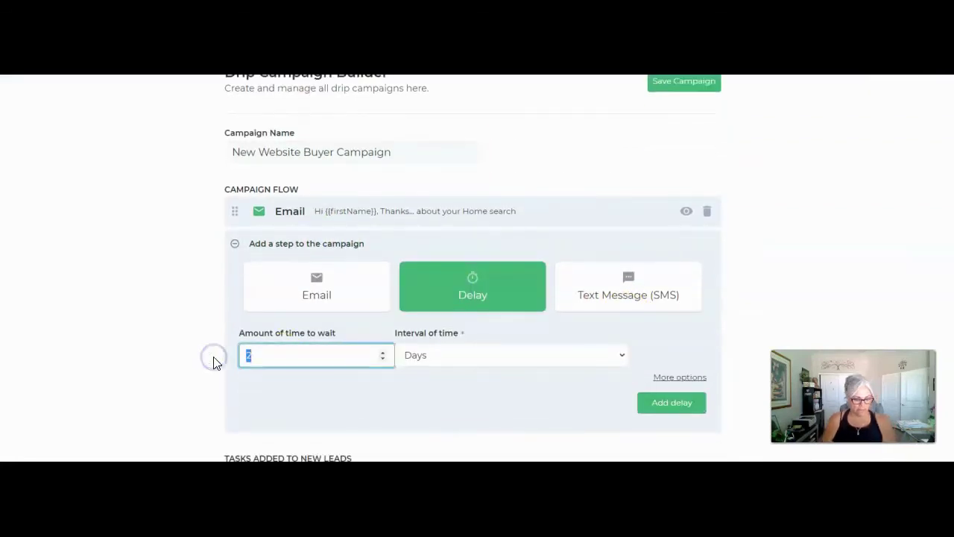
click(455, 357)
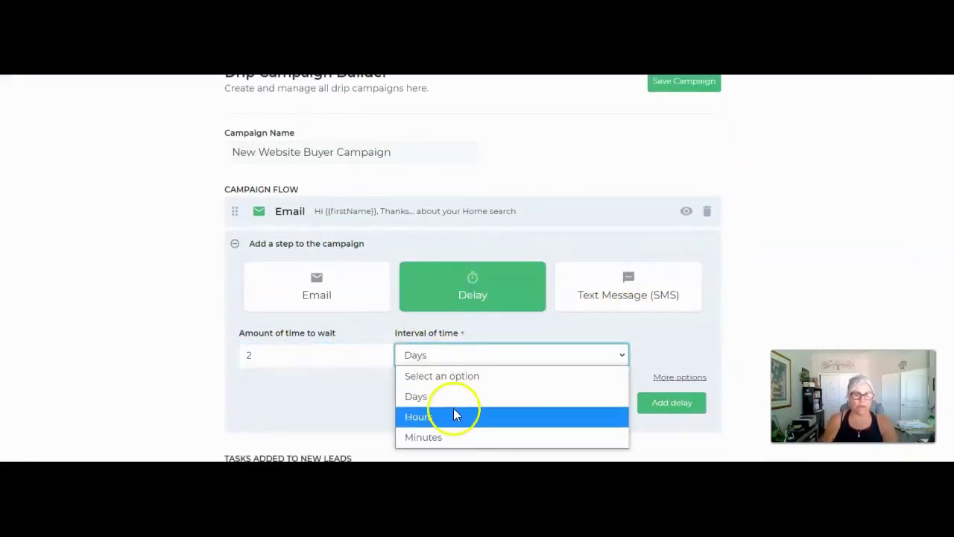
click(454, 437)
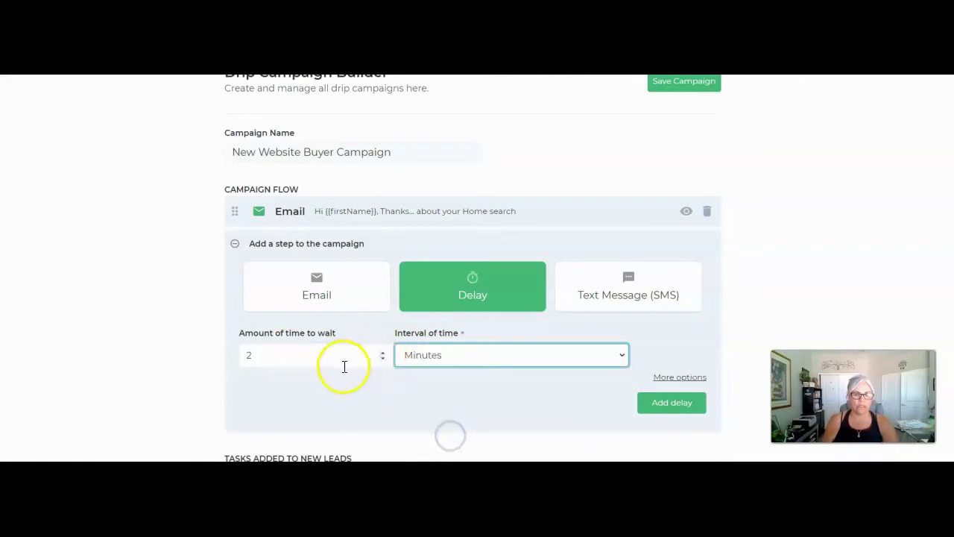
click(384, 353)
click(383, 354)
click(383, 353)
click(661, 409)
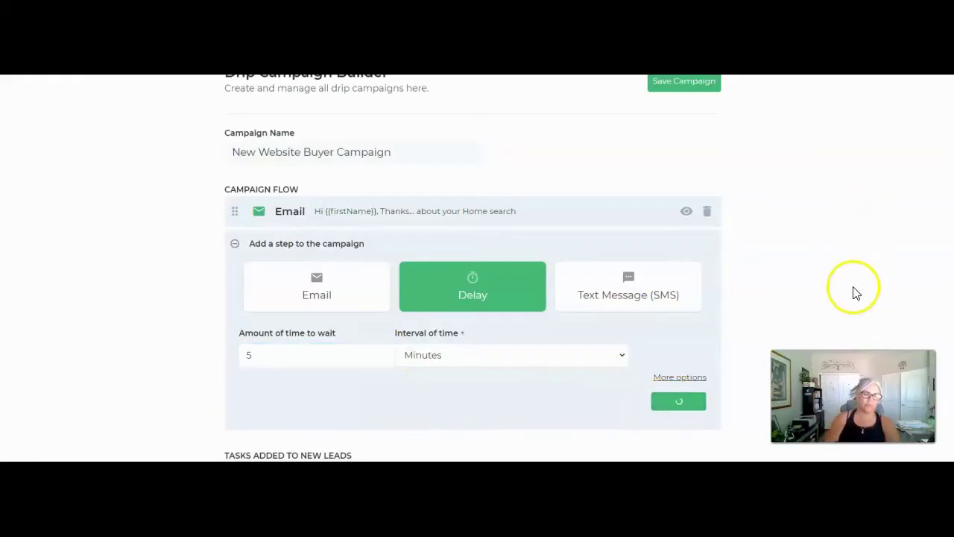
scroll(861, 272, down, 3)
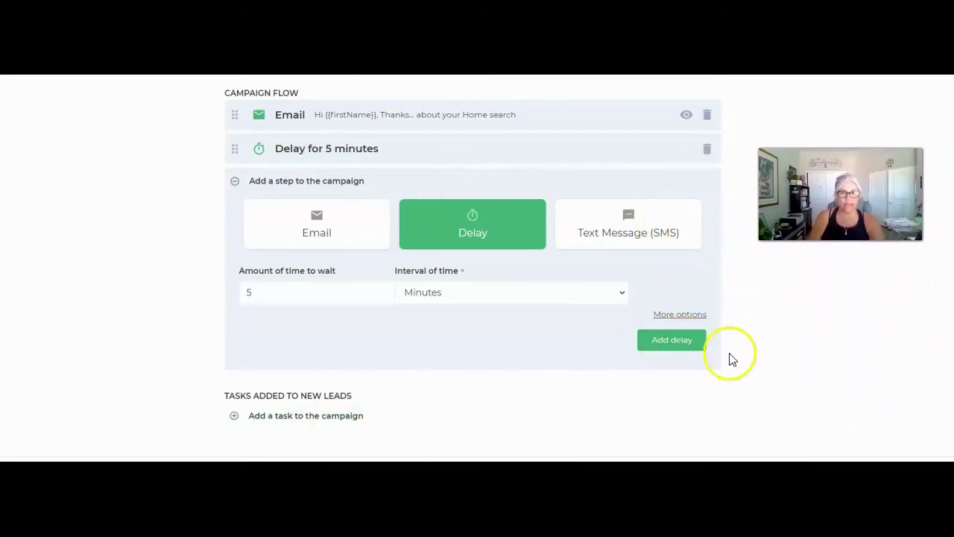
click(673, 346)
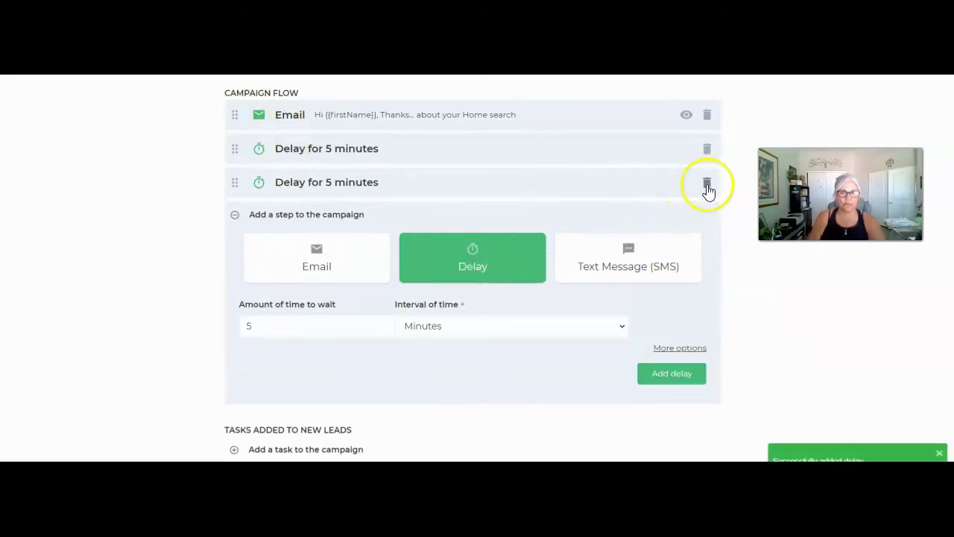
click(707, 185)
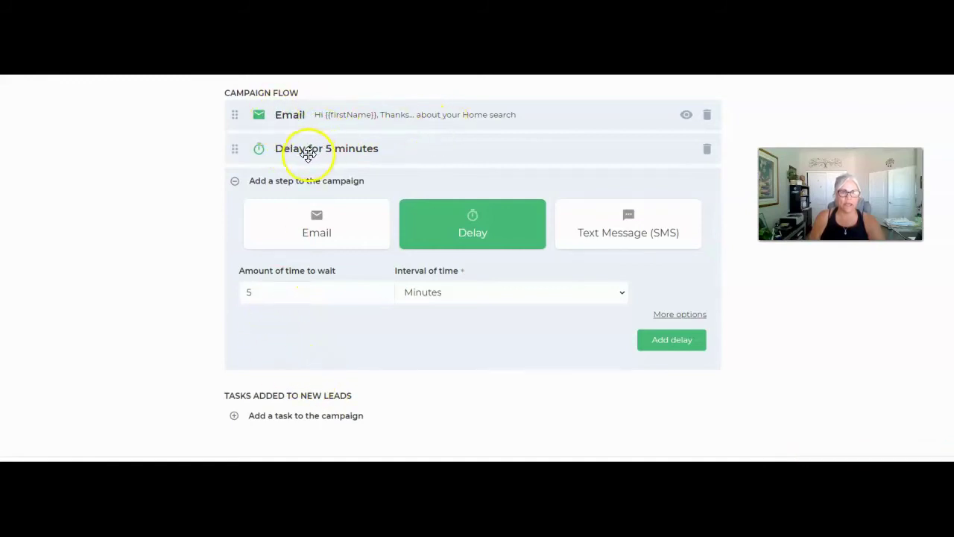
Move the 5-minute delay above the email, and add the text message "*0-BUYER TEXT – NEW REGISTRANT – 5 MIN" to the campaign.
drag(234, 149, 234, 111)
scroll(269, 149, up, 1)
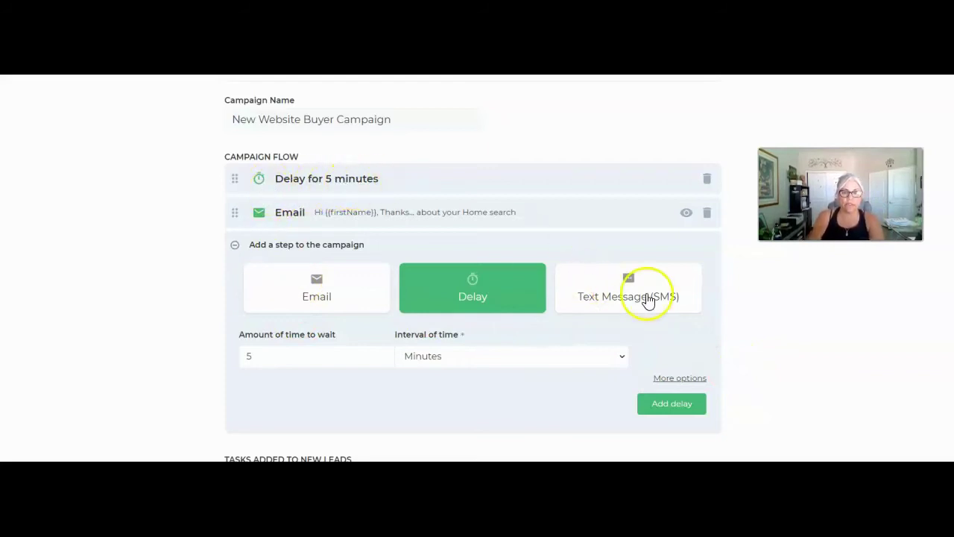
click(646, 299)
scroll(481, 349, down, 1)
click(446, 322)
click(408, 361)
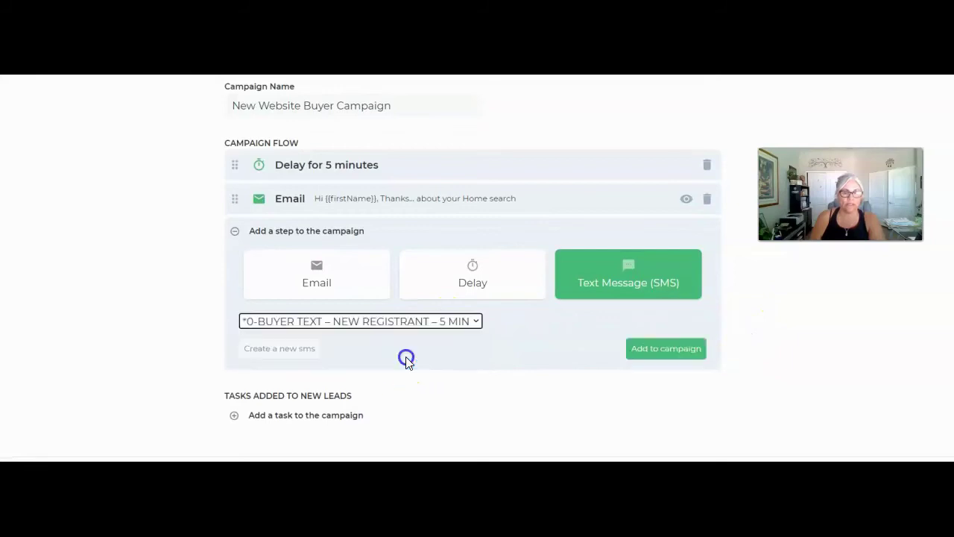
click(649, 350)
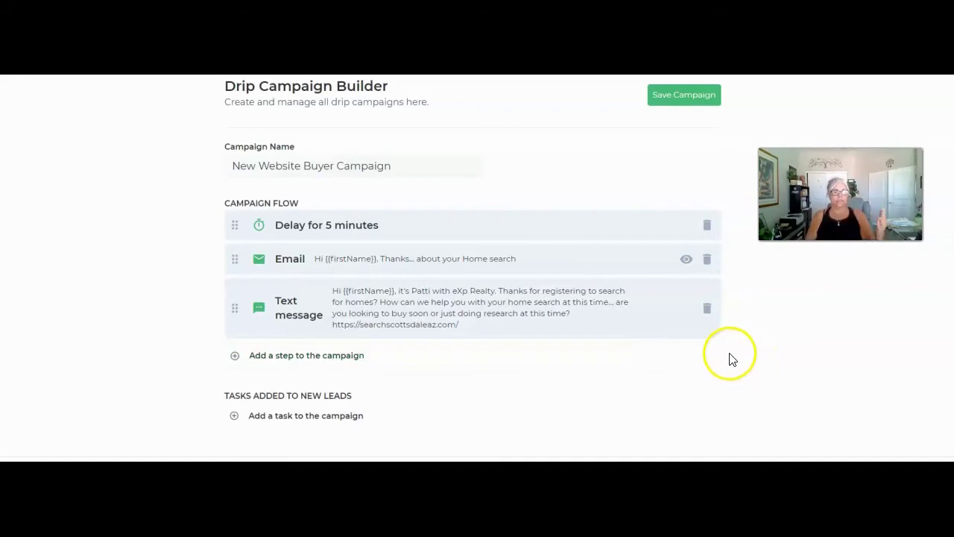
Add the saved email "*2-BUYER EMAIL – GET INFO I SENT YESTERDAY – DAY 1" as another campaign step.
click(284, 359)
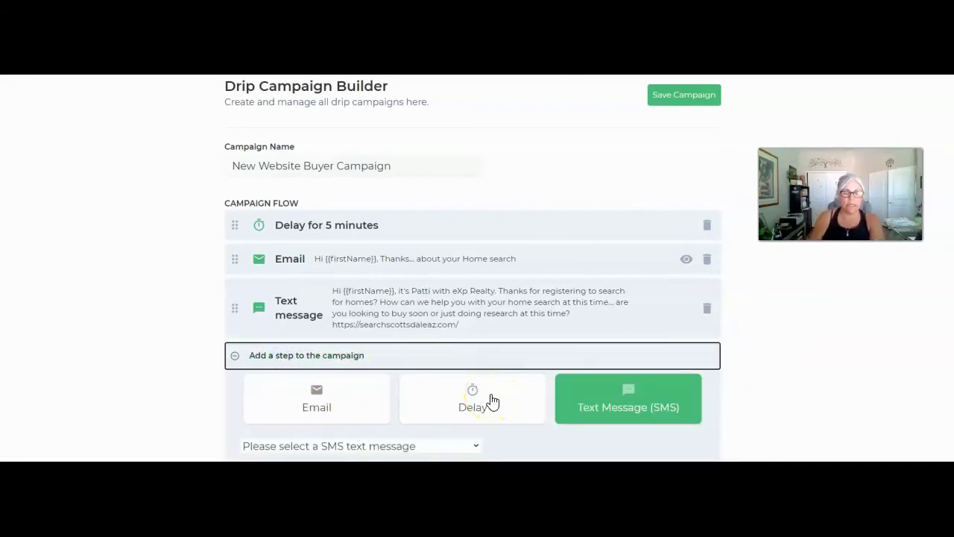
click(330, 403)
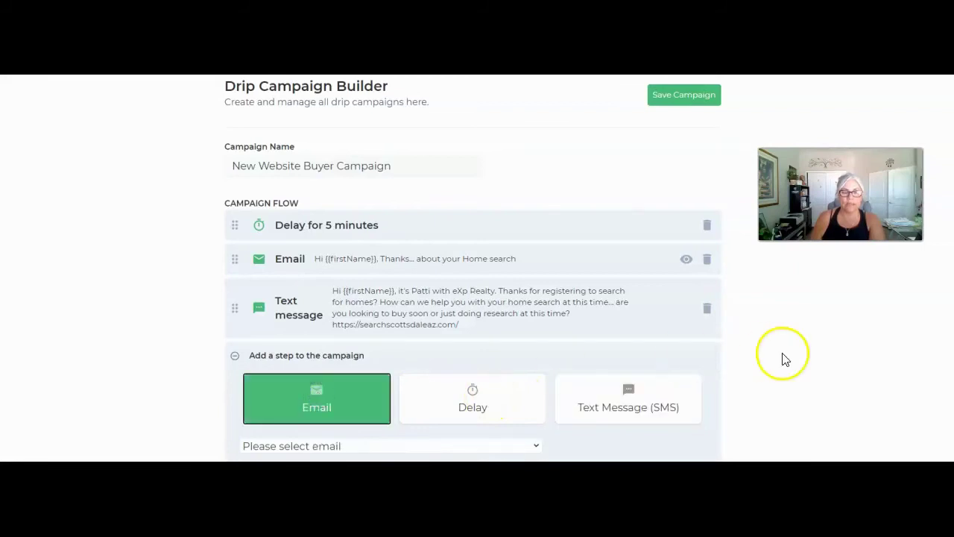
scroll(785, 357, down, 2)
click(392, 322)
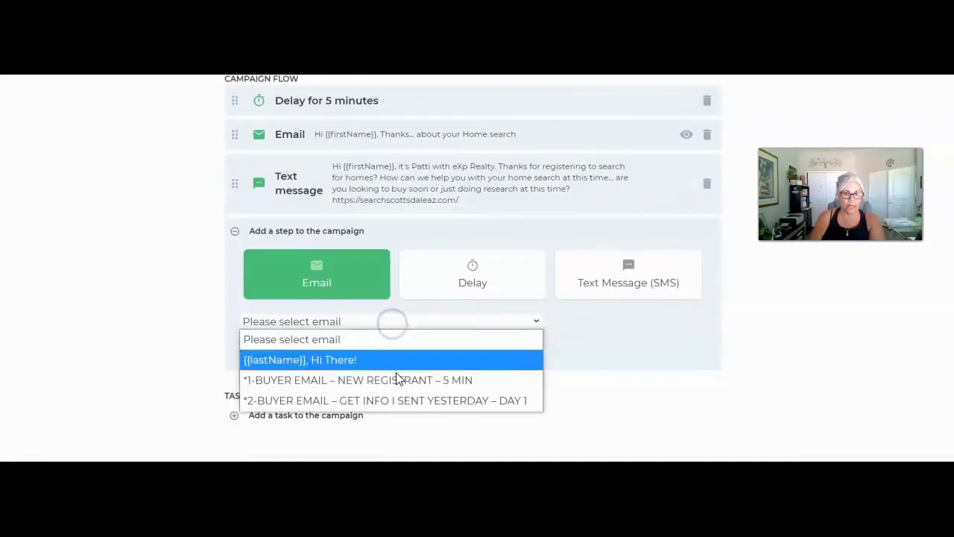
click(427, 400)
click(666, 349)
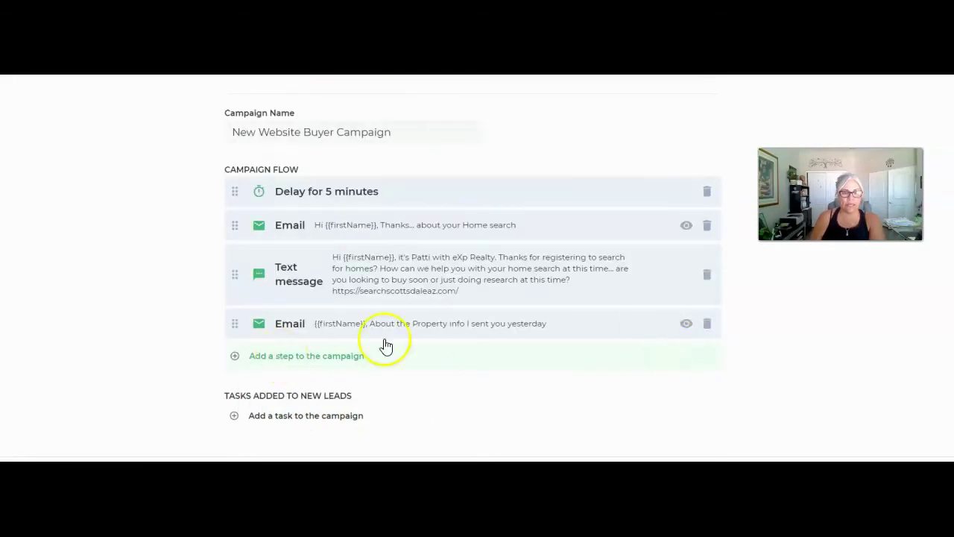
Add a delay step of 1 day and move it between the first email and the text message.
click(324, 358)
click(452, 396)
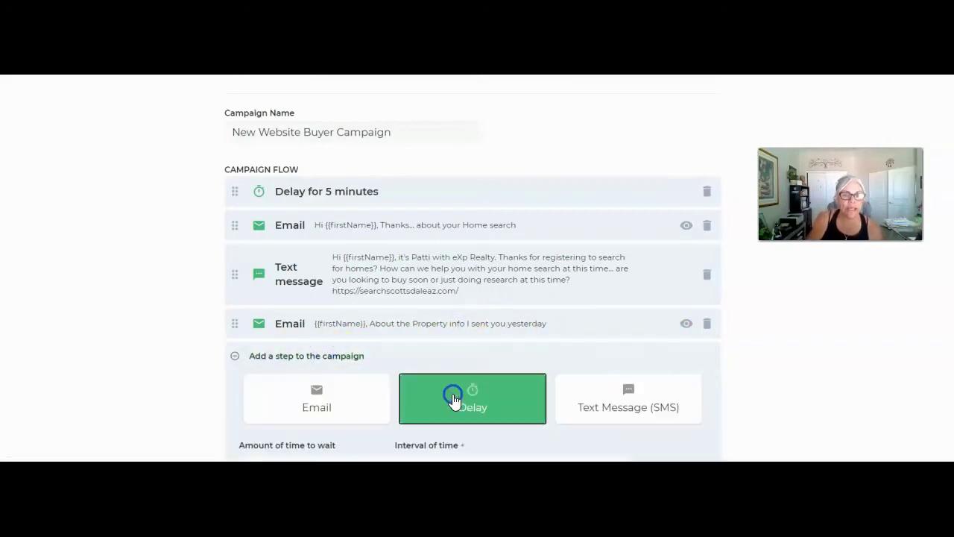
scroll(588, 400, down, 2)
click(321, 340)
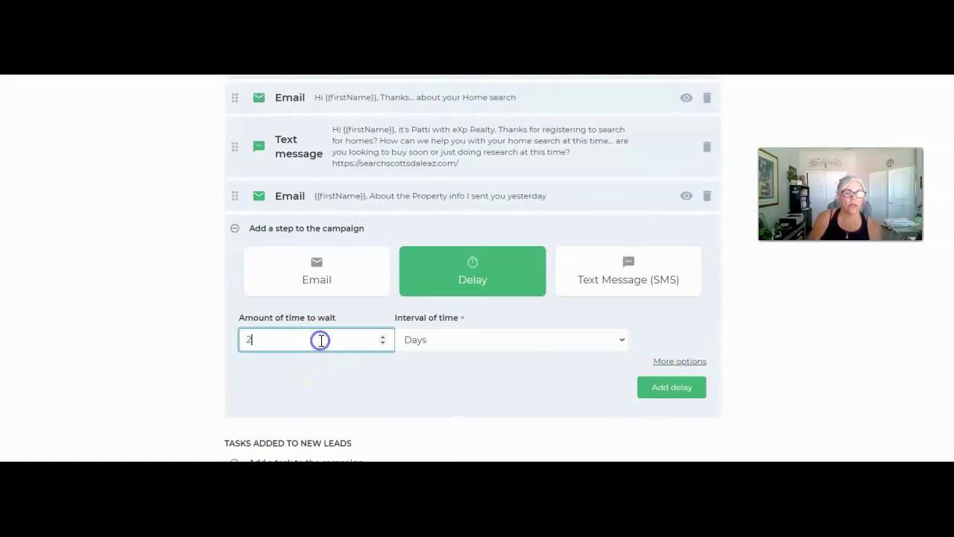
click(665, 388)
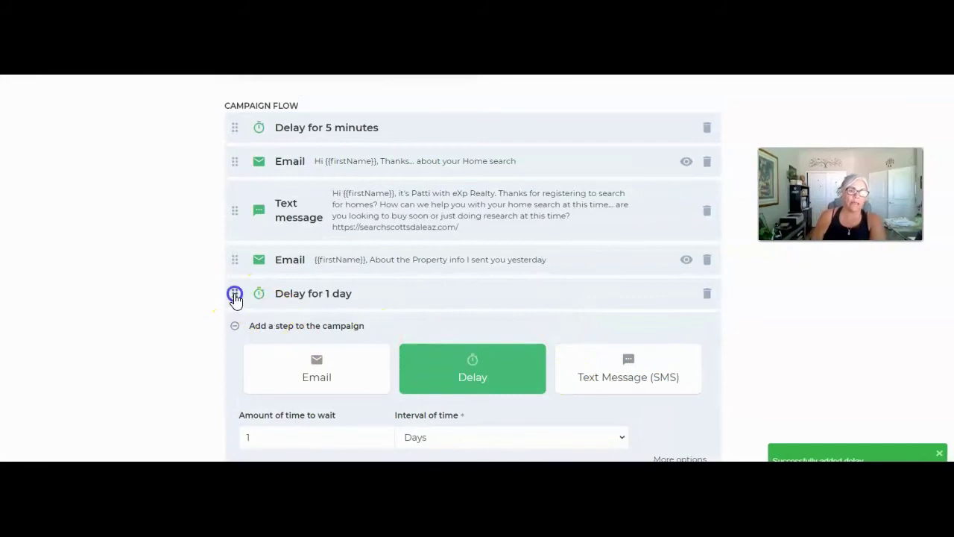
drag(235, 297, 231, 235)
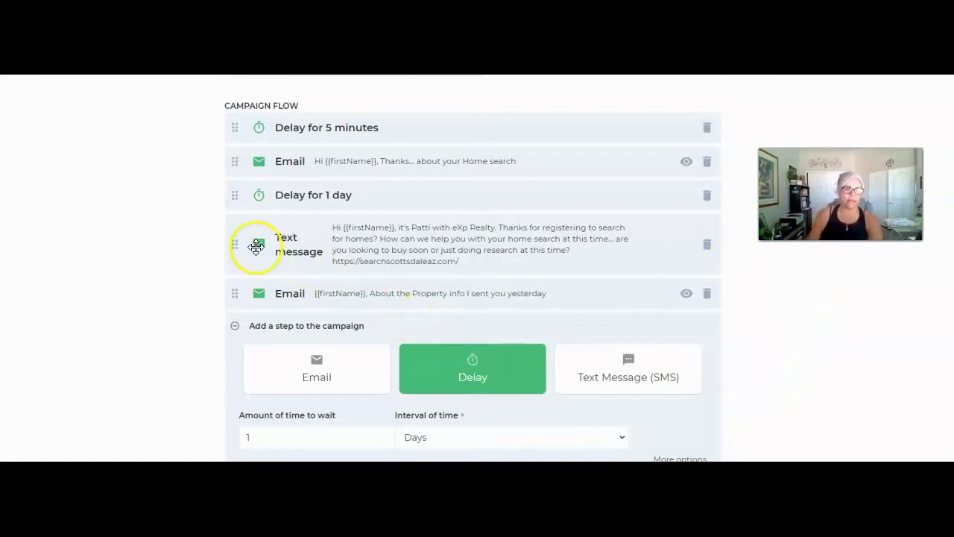
scroll(783, 376, down, 1)
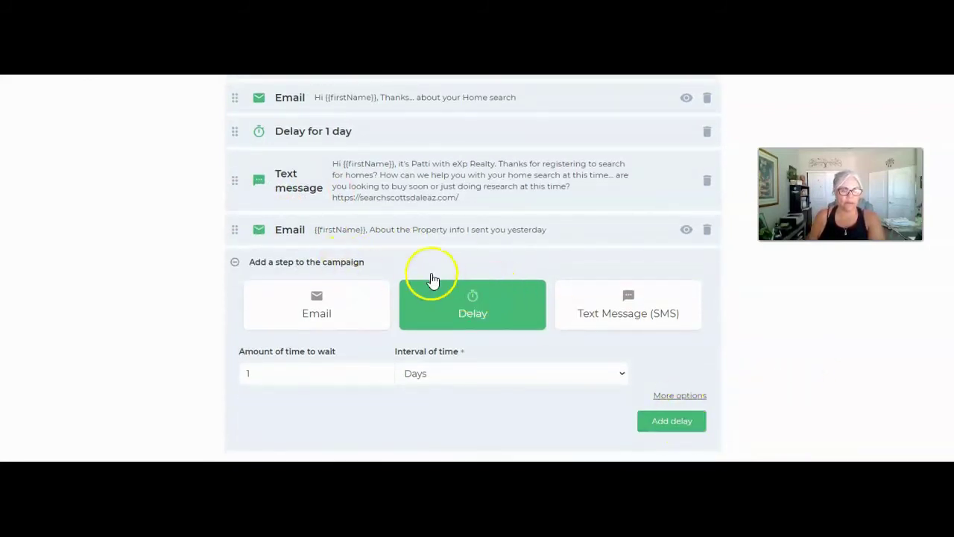
Add a Call task titled "New Lead Call" to the campaign, due after 1 day, with the note "Call the lead.".
scroll(382, 396, down, 1)
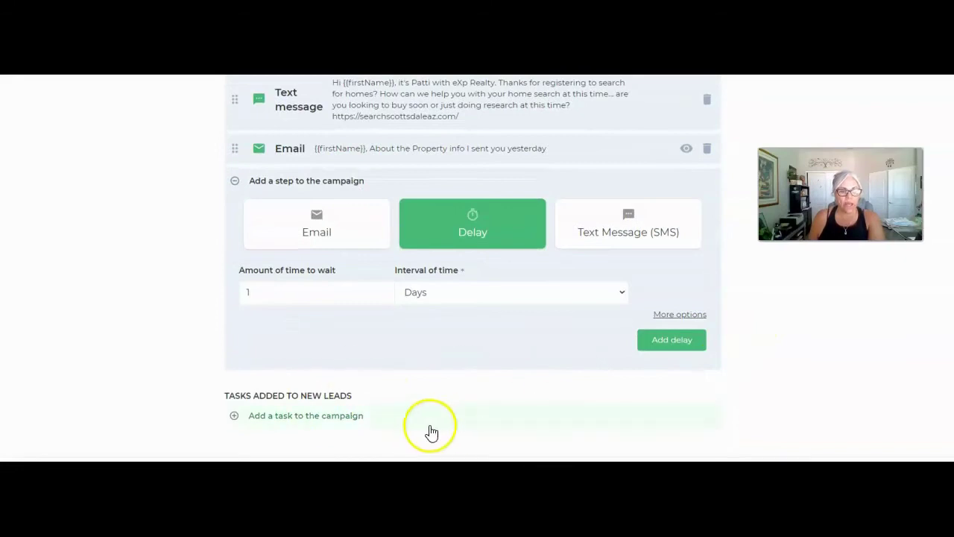
click(329, 423)
click(314, 255)
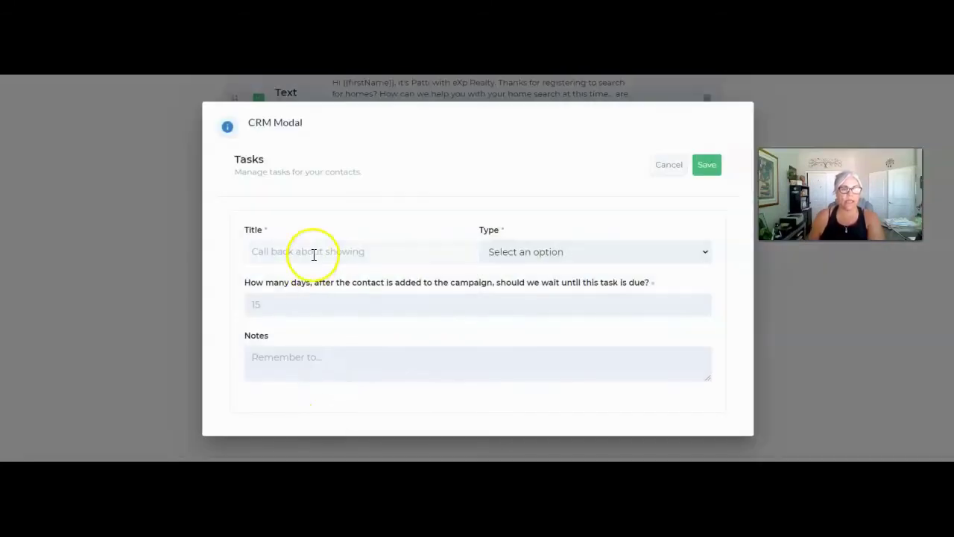
click(598, 253)
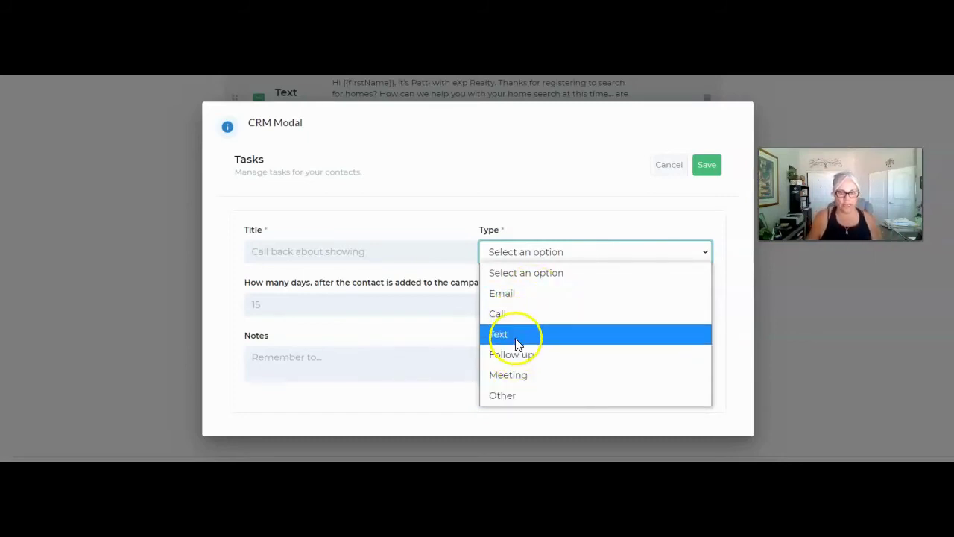
click(514, 315)
click(357, 247)
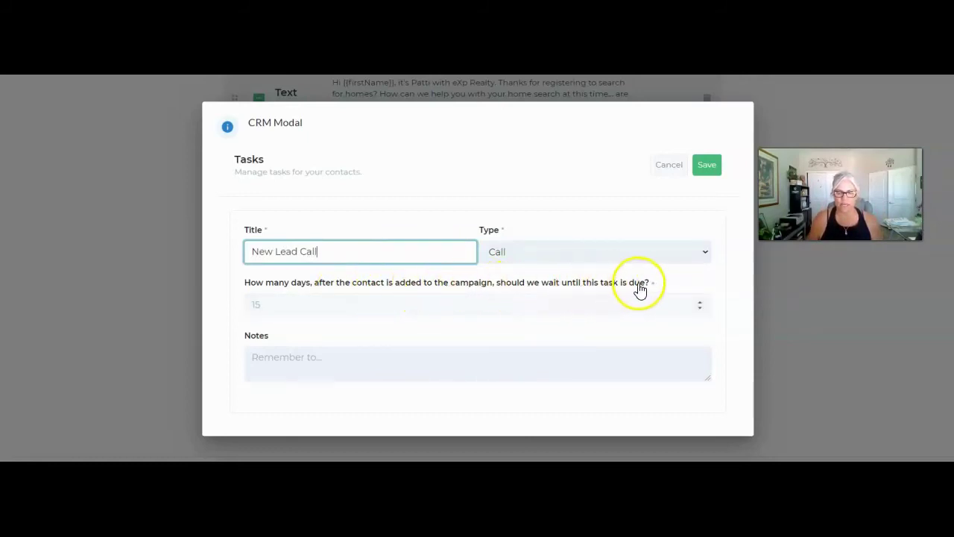
click(355, 307)
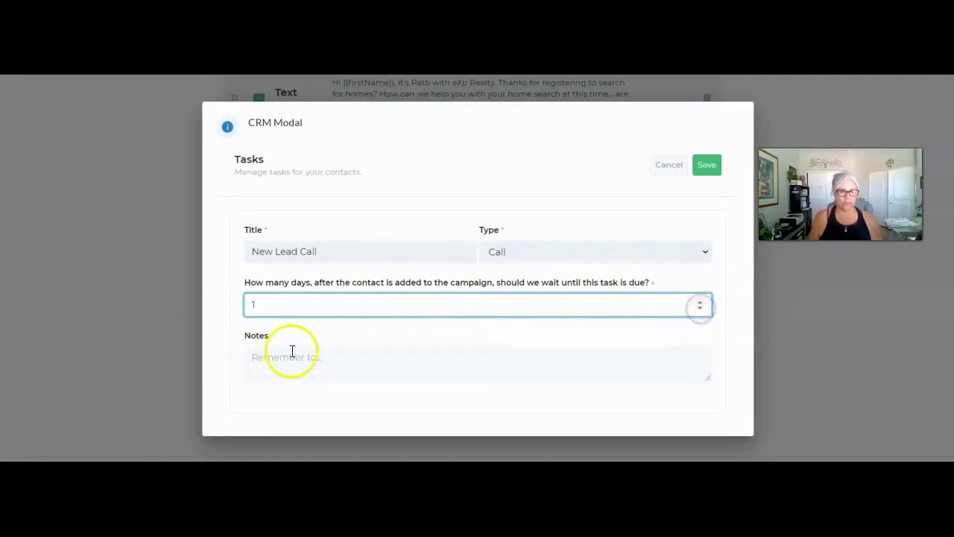
click(328, 359)
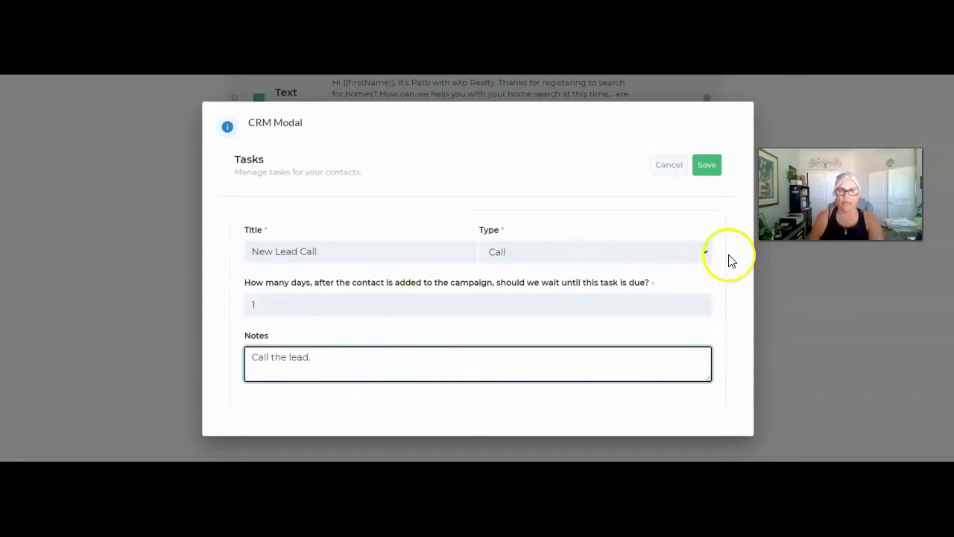
click(707, 164)
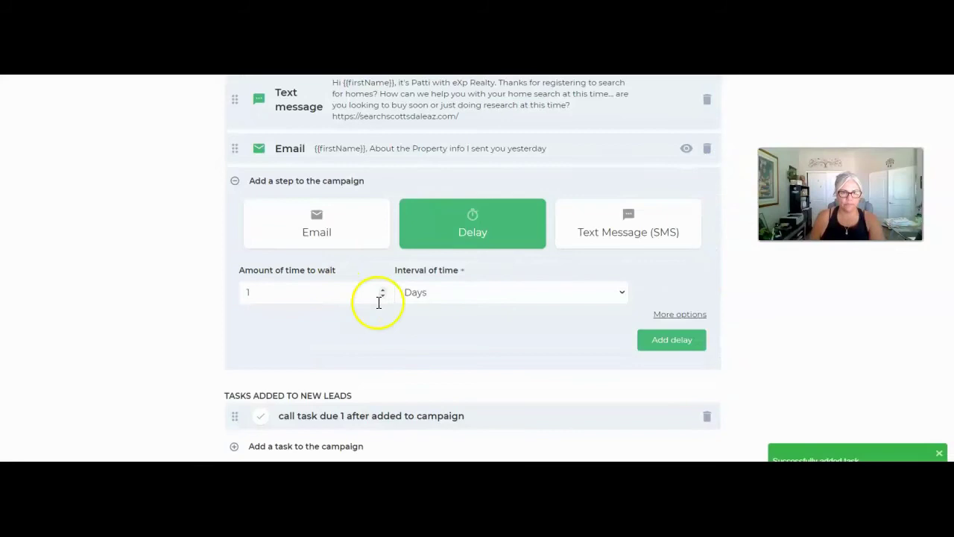
scroll(273, 219, up, 2)
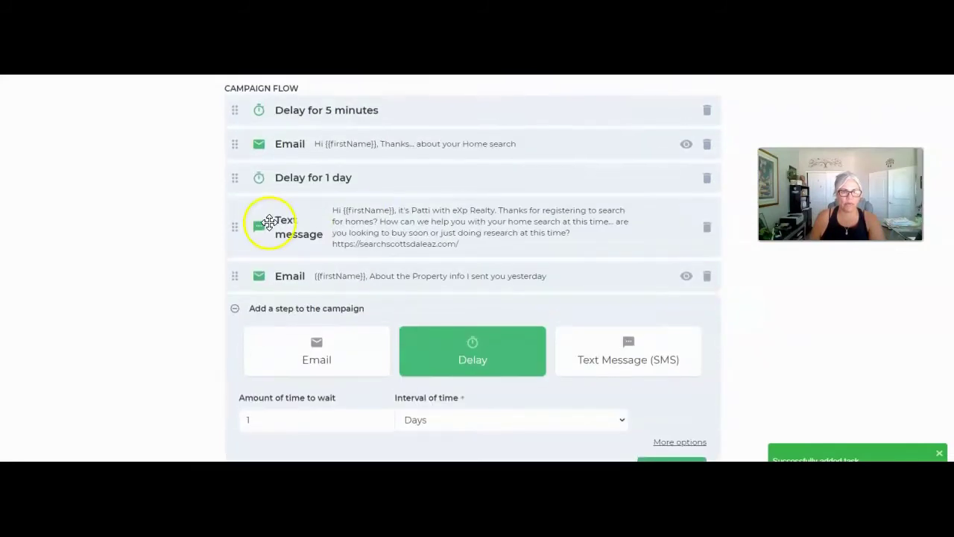
scroll(680, 381, down, 1)
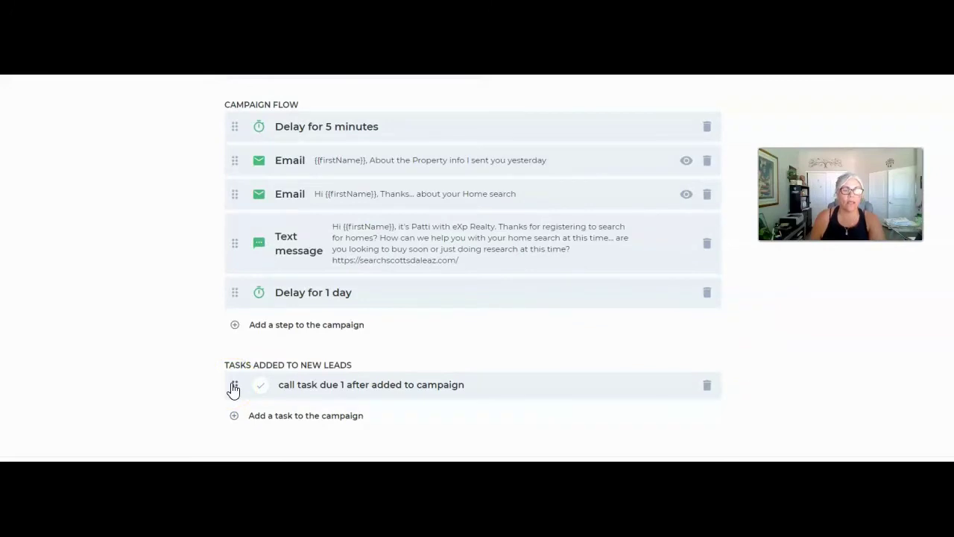
drag(233, 389, 360, 387)
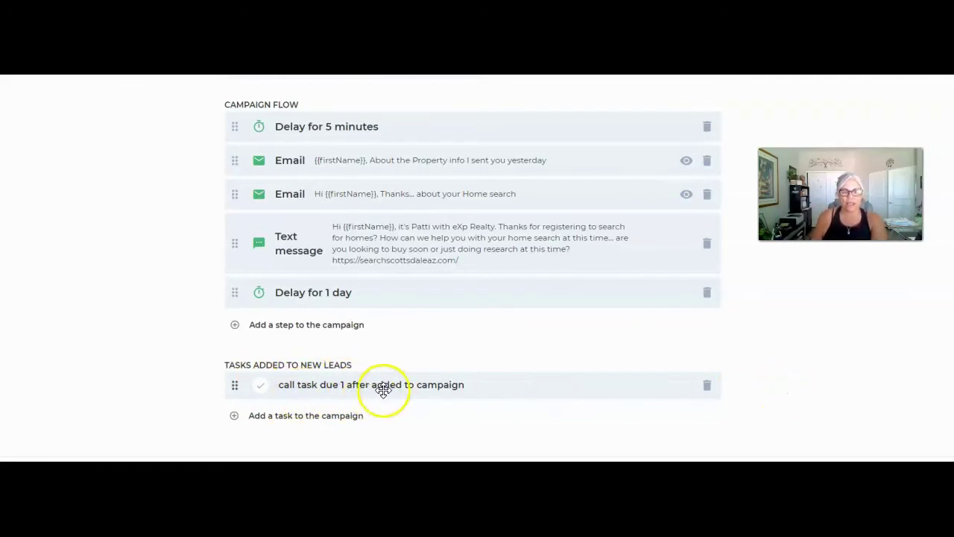
click(238, 390)
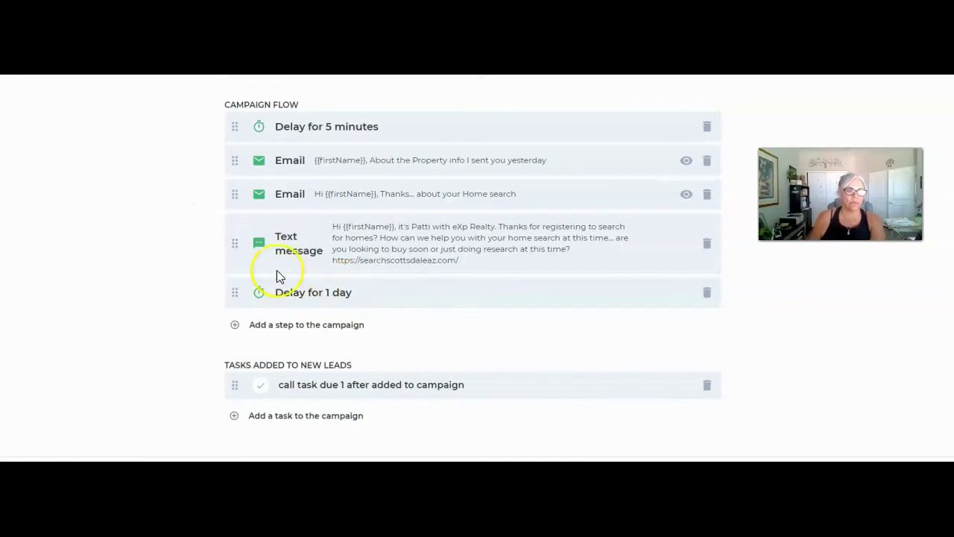
Move the text message above both emails in the campaign flow and delete the 5-minute delay.
drag(234, 247, 235, 192)
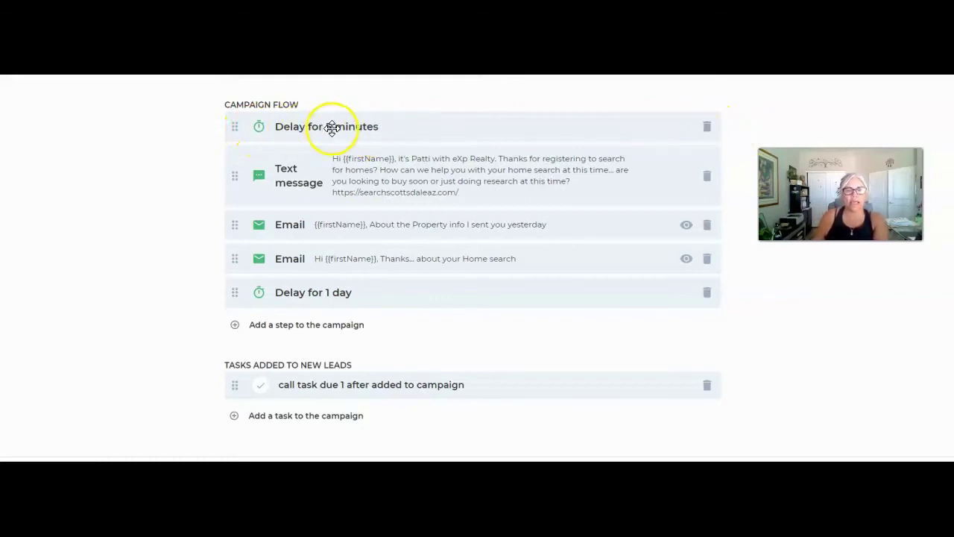
click(706, 126)
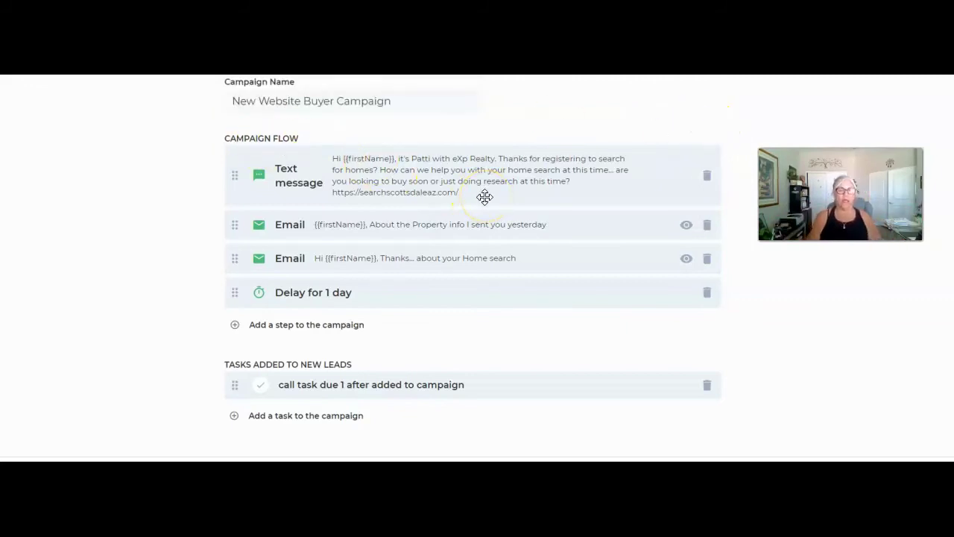
Add a delay step of 1 minute and move it to the start of the campaign flow, above the text message.
click(301, 332)
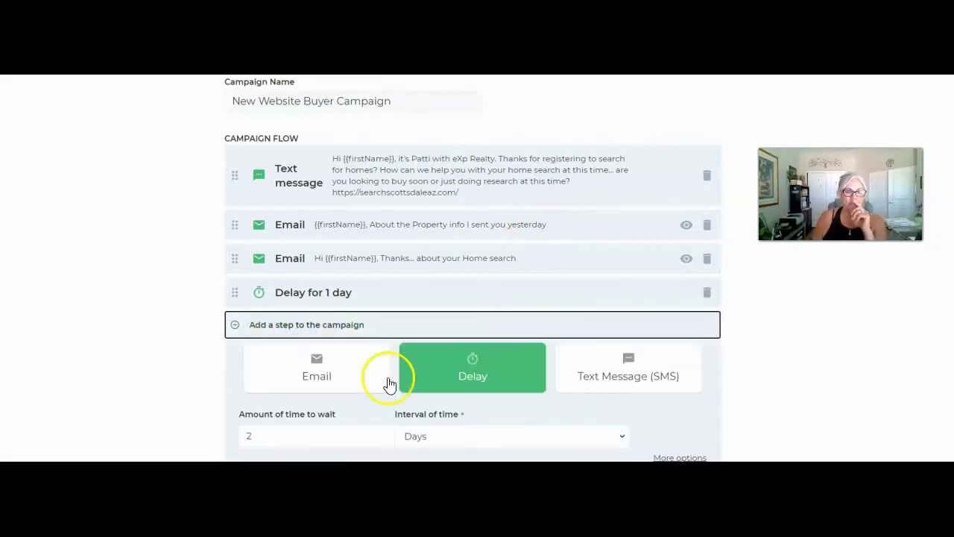
click(319, 431)
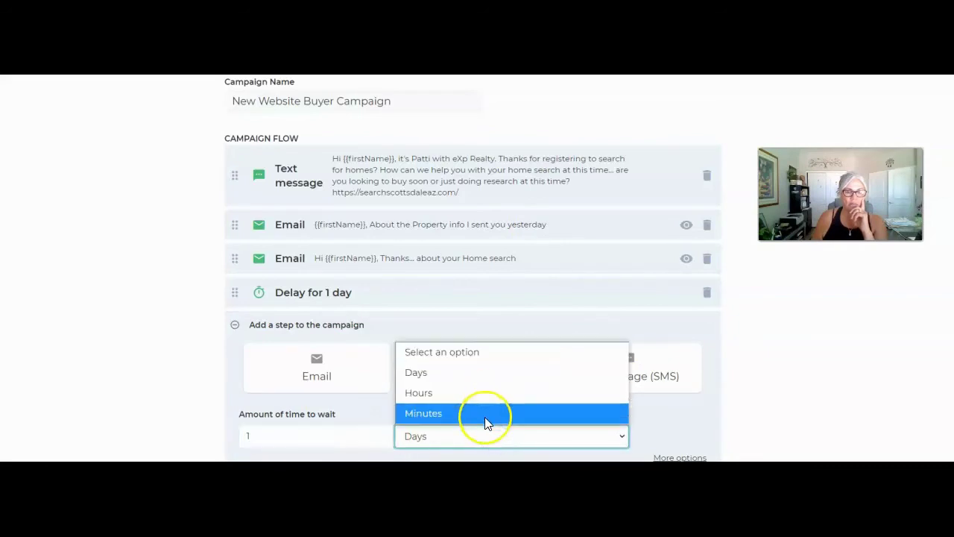
click(485, 415)
scroll(693, 440, down, 1)
click(678, 419)
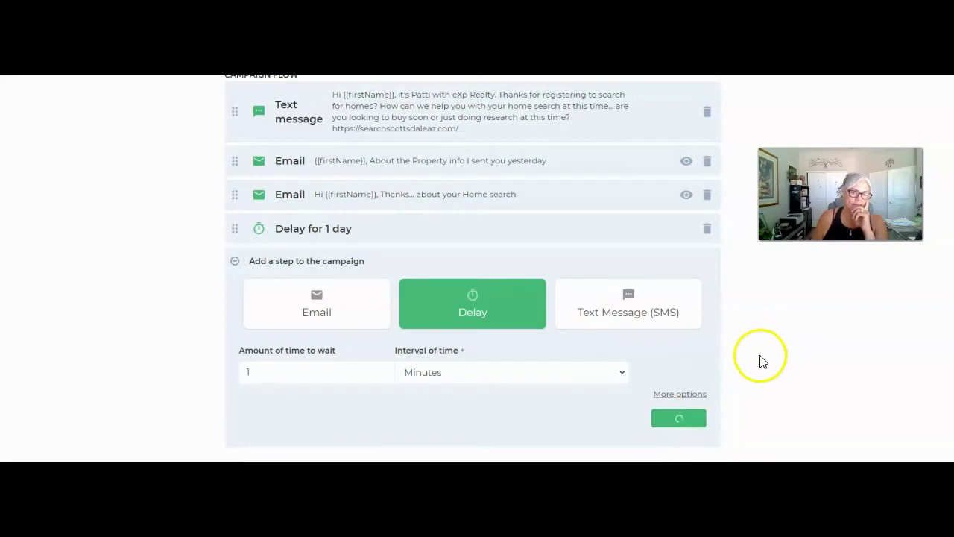
scroll(298, 265, up, 1)
drag(249, 325, 237, 154)
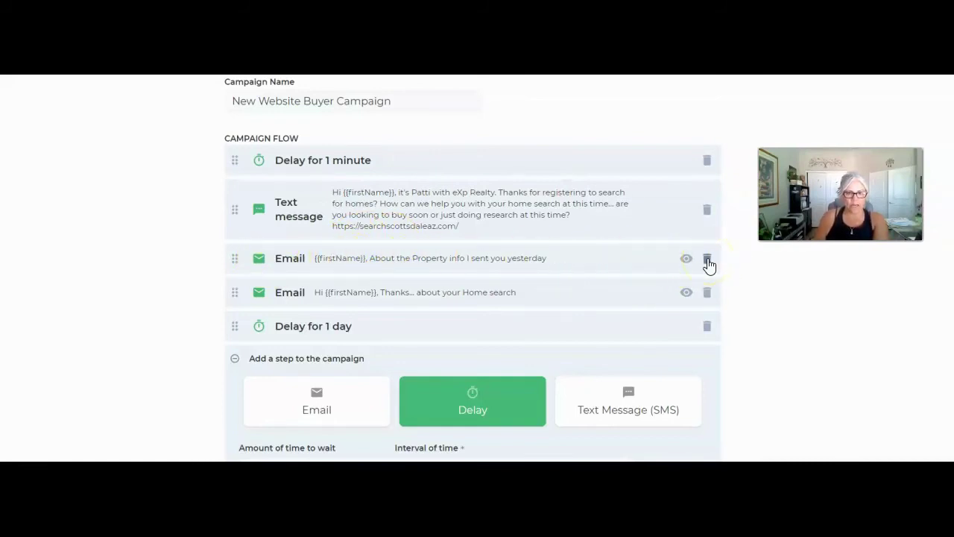
scroll(756, 320, down, 3)
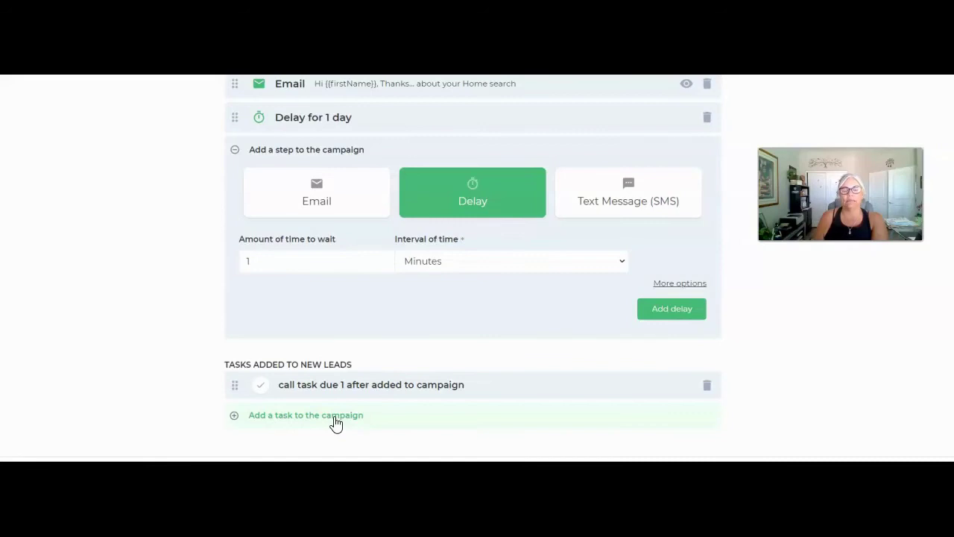
click(337, 422)
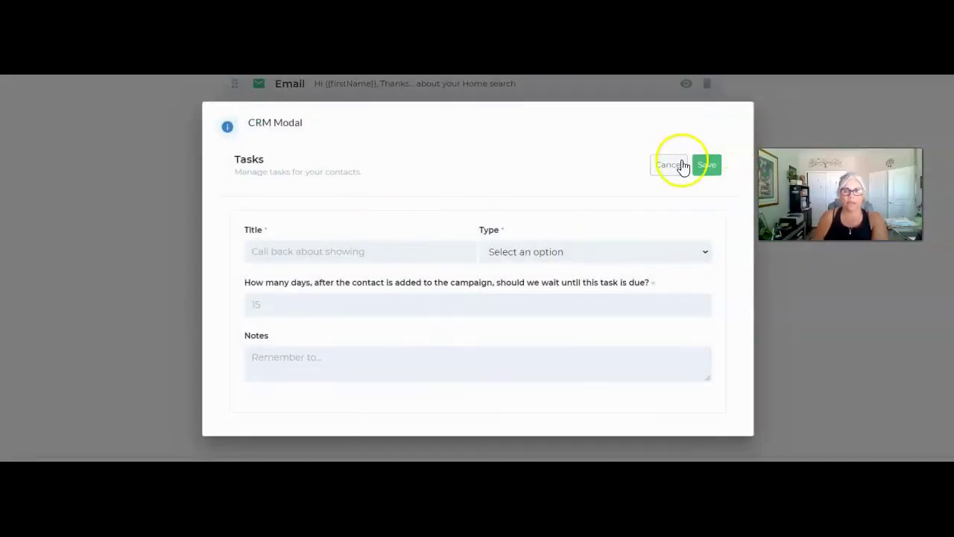
click(683, 166)
scroll(771, 330, up, 3)
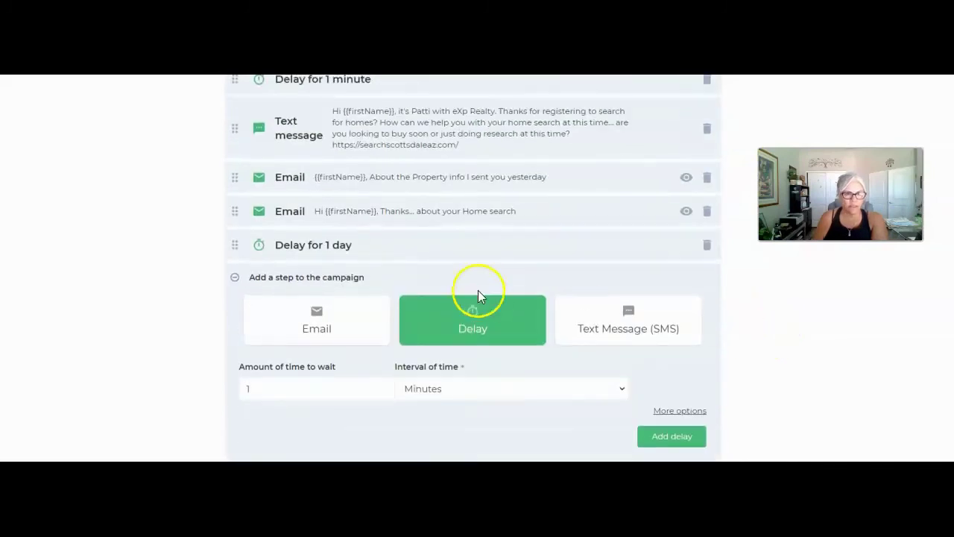
click(327, 323)
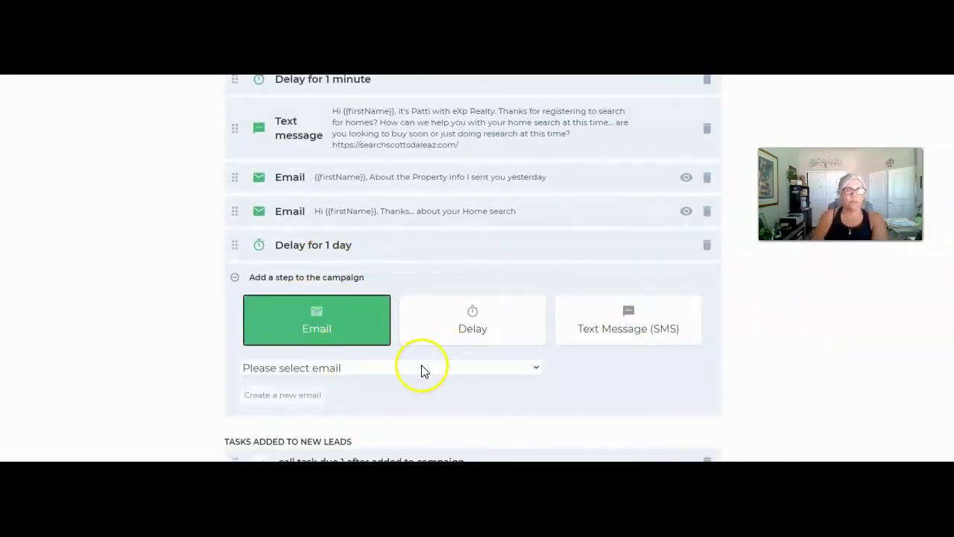
scroll(663, 111, up, 3)
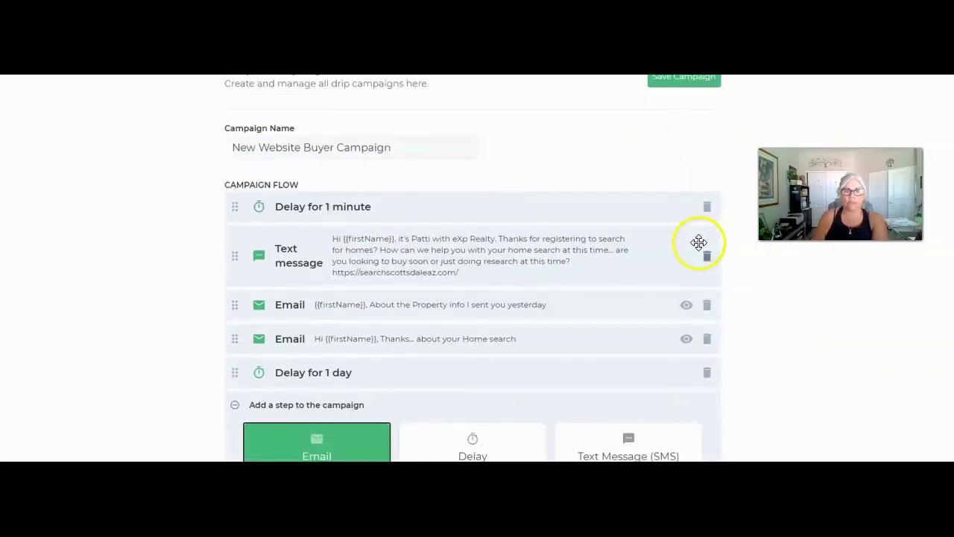
Preview the campaign email "{{firstName}}, About the Property info I sent you yesterday" and close the preview.
scroll(358, 421, down, 1)
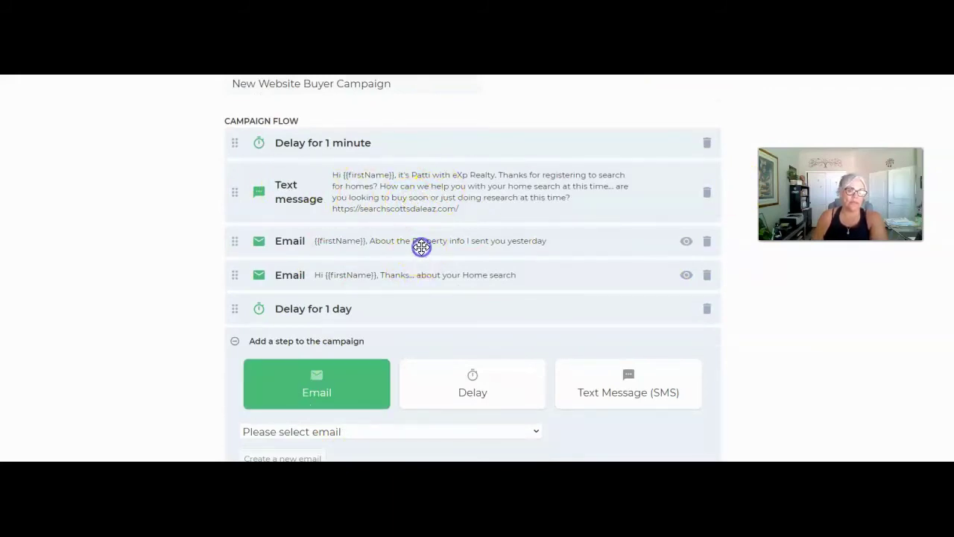
click(685, 241)
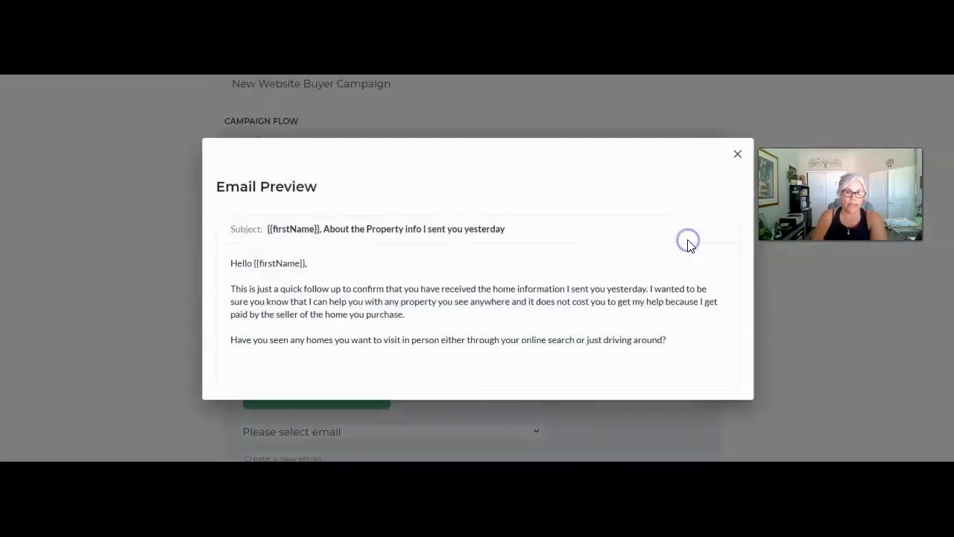
click(737, 153)
scroll(824, 335, down, 1)
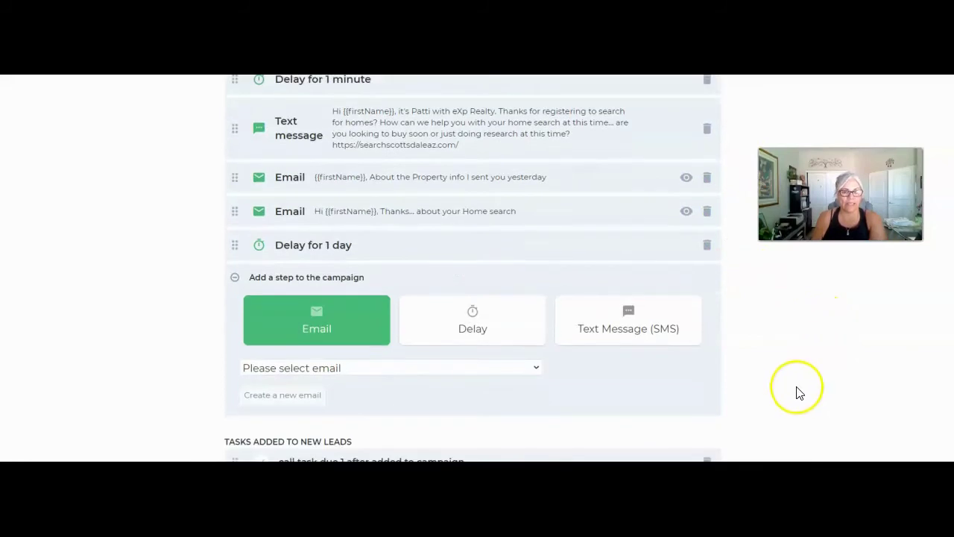
Save the New Website Buyer Campaign.
scroll(798, 392, up, 2)
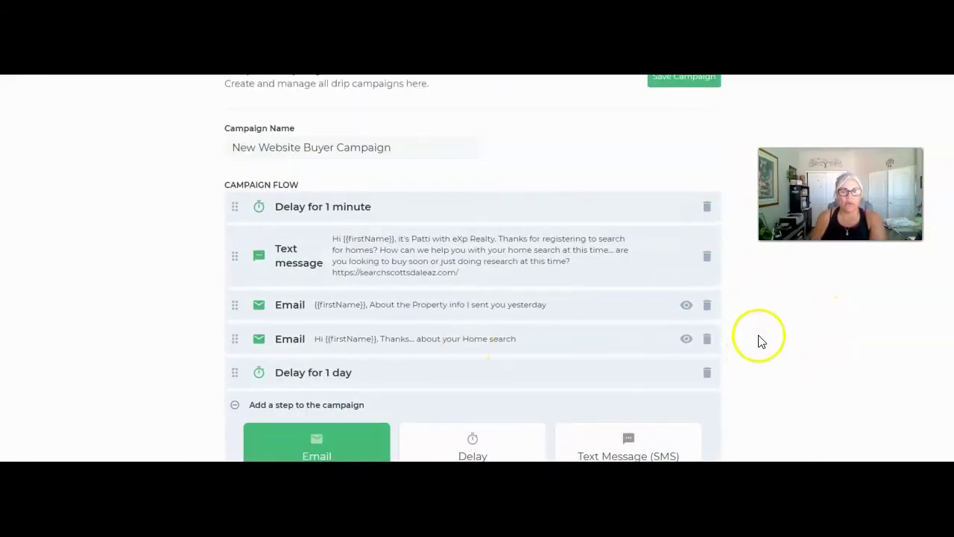
scroll(760, 328, up, 2)
click(671, 187)
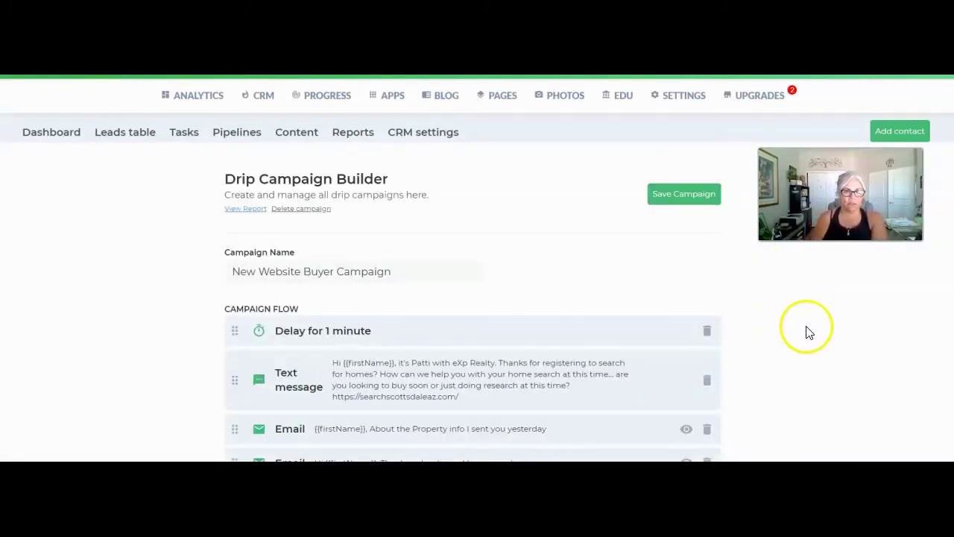
Open the Squeeze app from the Apps page and look over the "Scottsdale Under 700k" landing page.
click(394, 102)
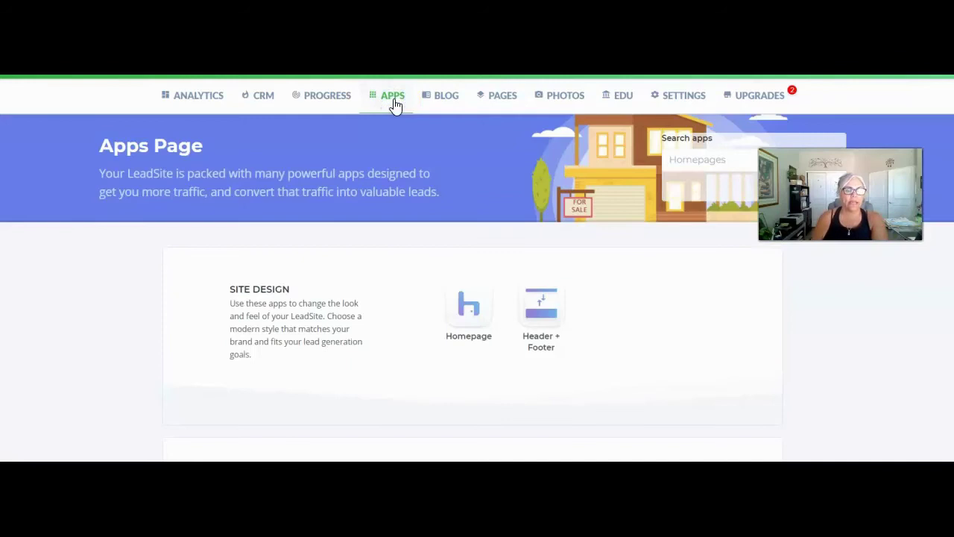
scroll(718, 326, down, 6)
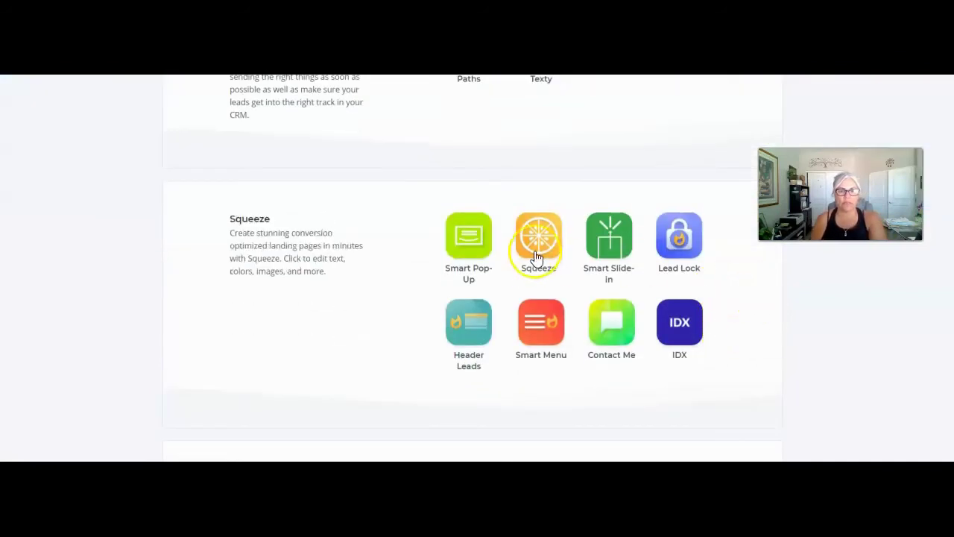
click(536, 255)
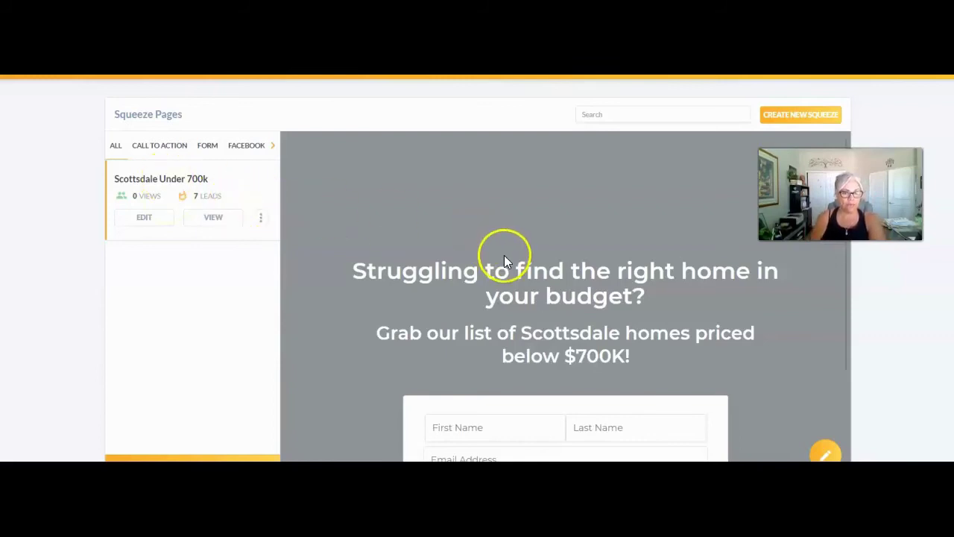
scroll(597, 313, down, 1)
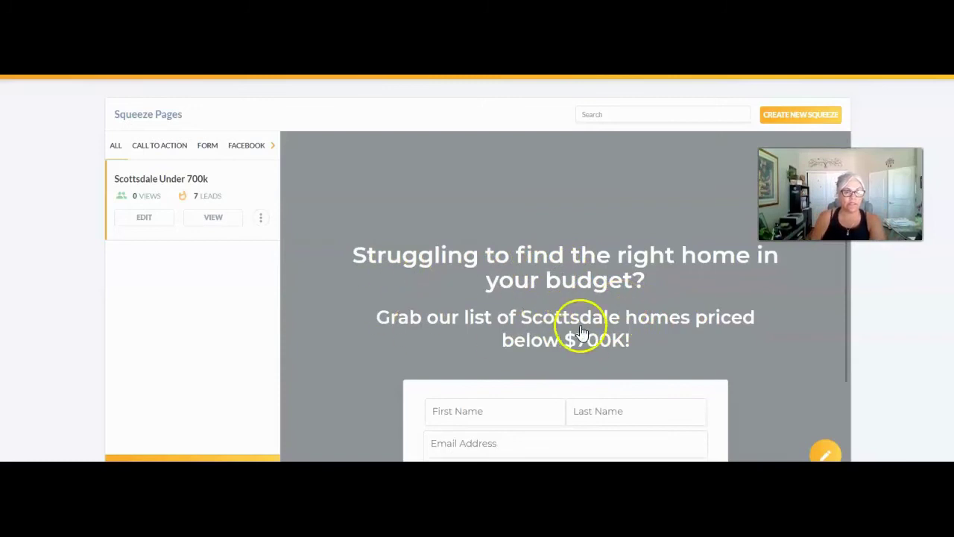
scroll(582, 333, up, 1)
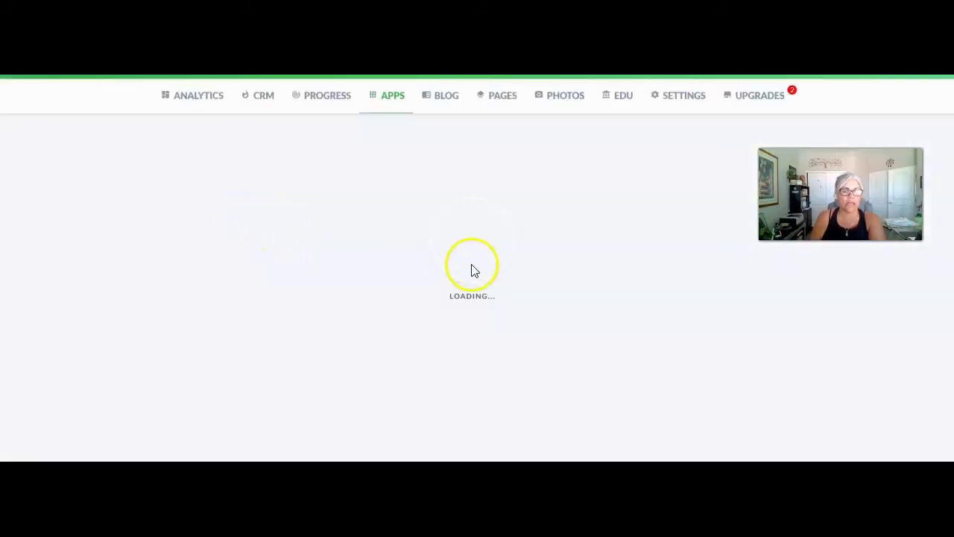
Return to the Apps page and look at the descriptions of the Paths and Texty apps.
scroll(470, 272, down, 5)
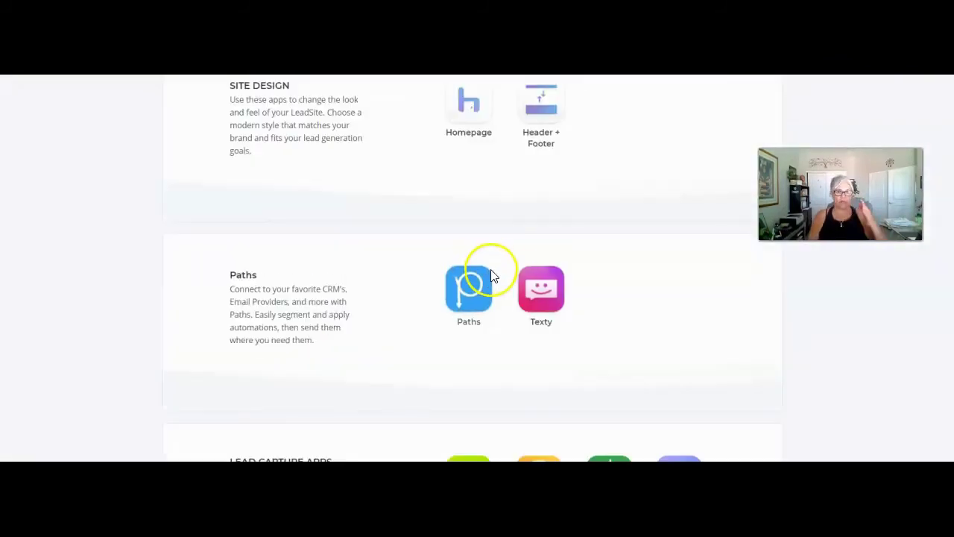
mouse_move(541, 298)
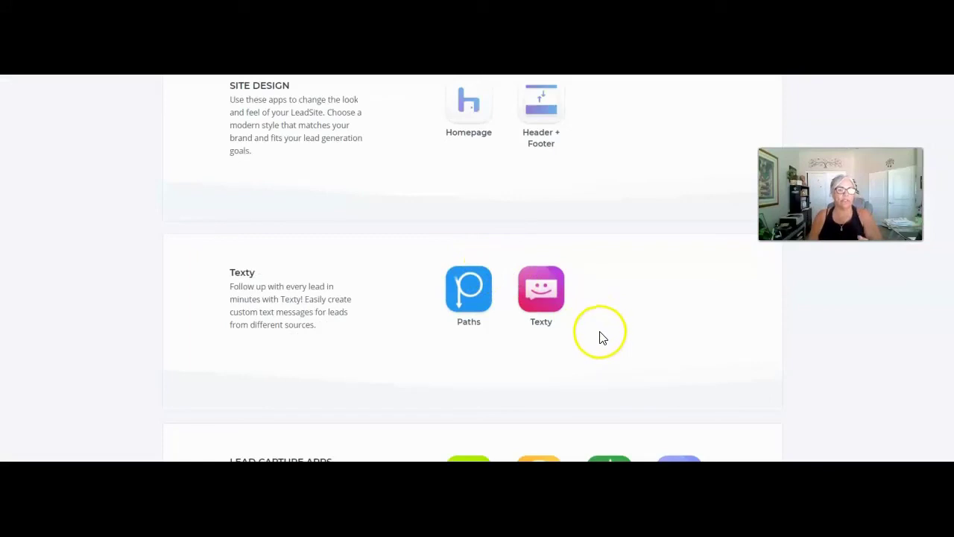
scroll(600, 336, up, 2)
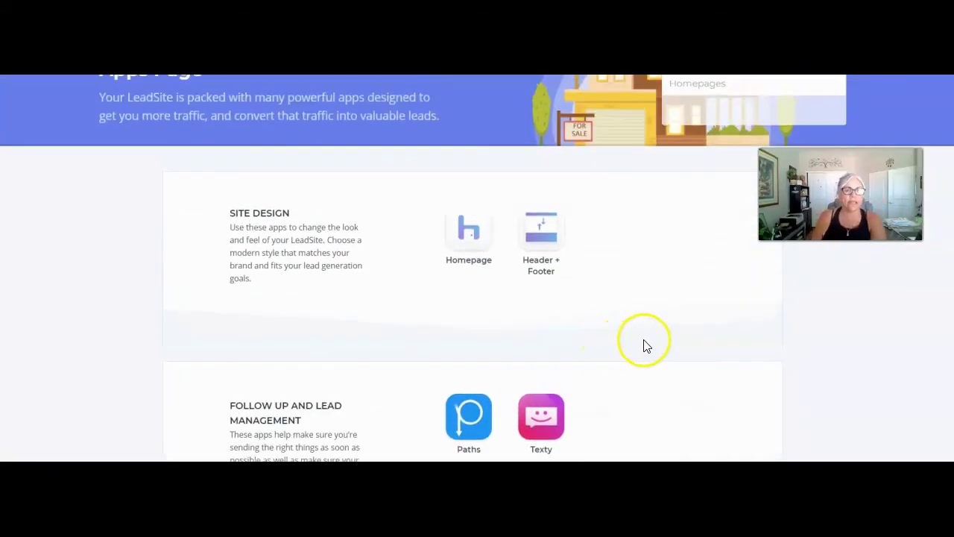
Create a new path in the Paths app that sends leads to EAP CRM Campaign, using the New Website Buyer Campaign.
click(453, 422)
click(462, 419)
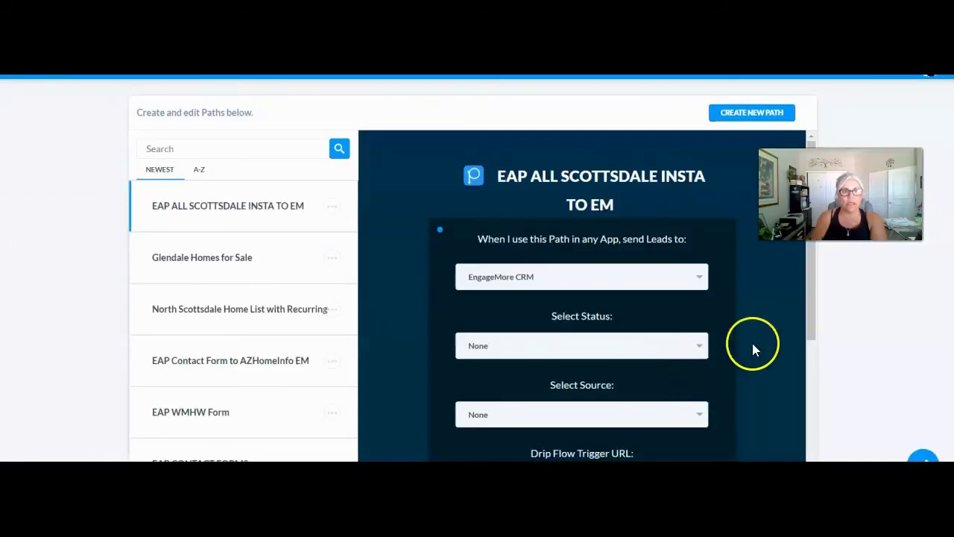
click(762, 116)
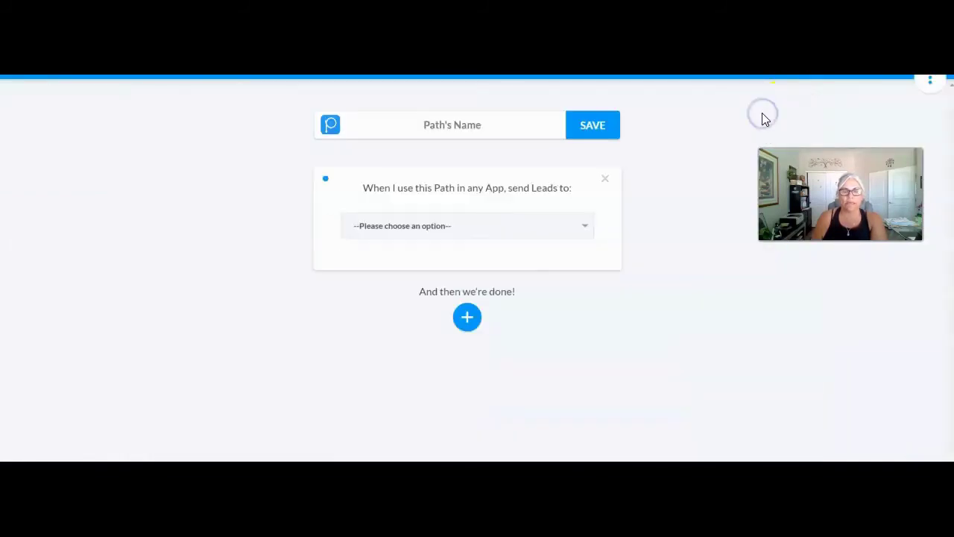
click(428, 226)
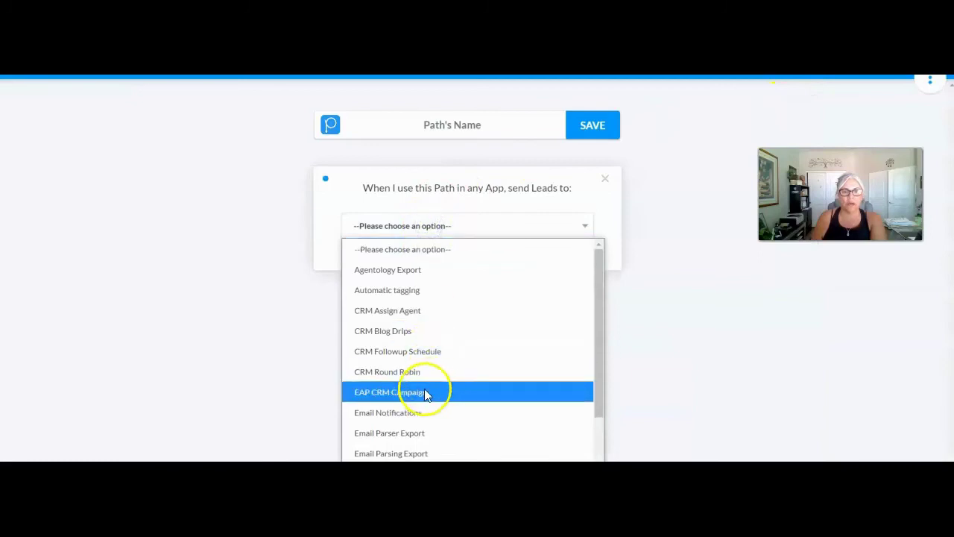
click(399, 392)
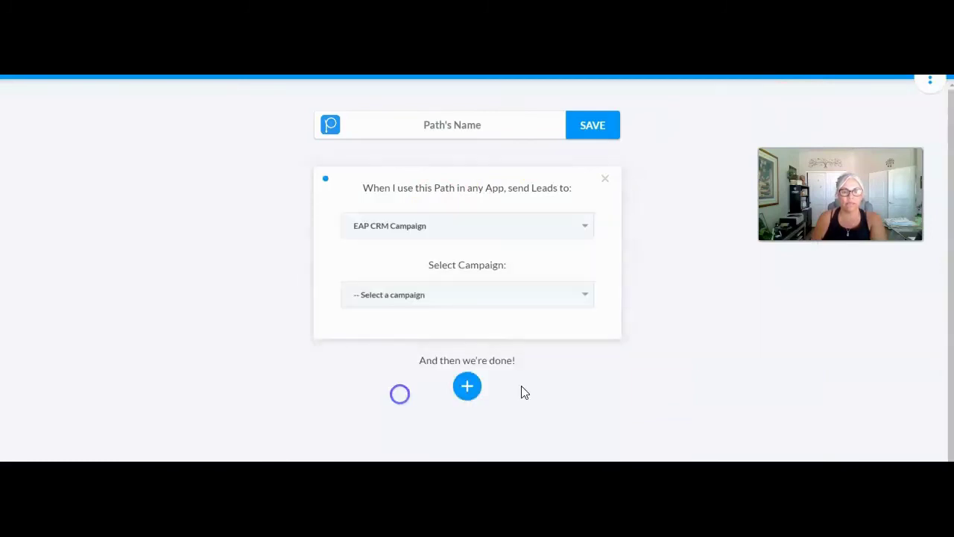
click(480, 266)
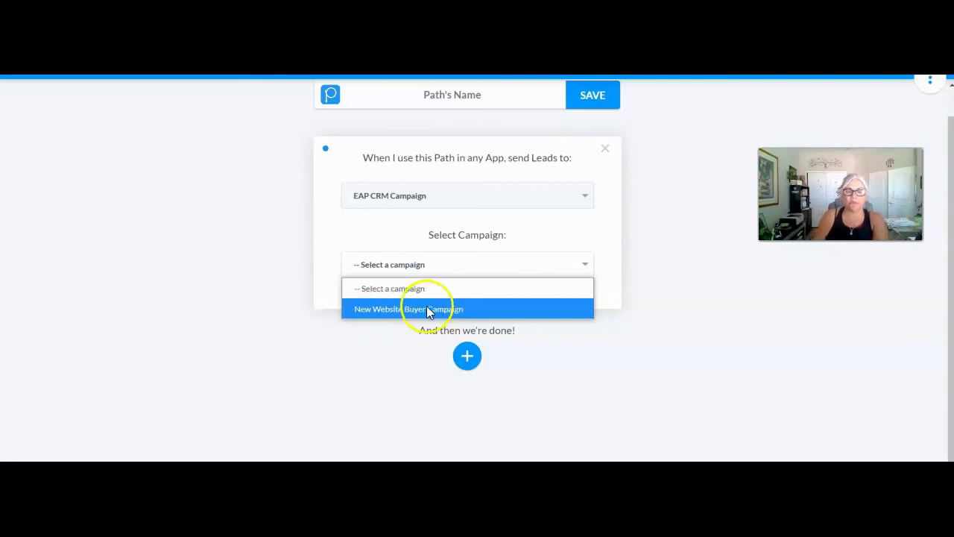
click(384, 317)
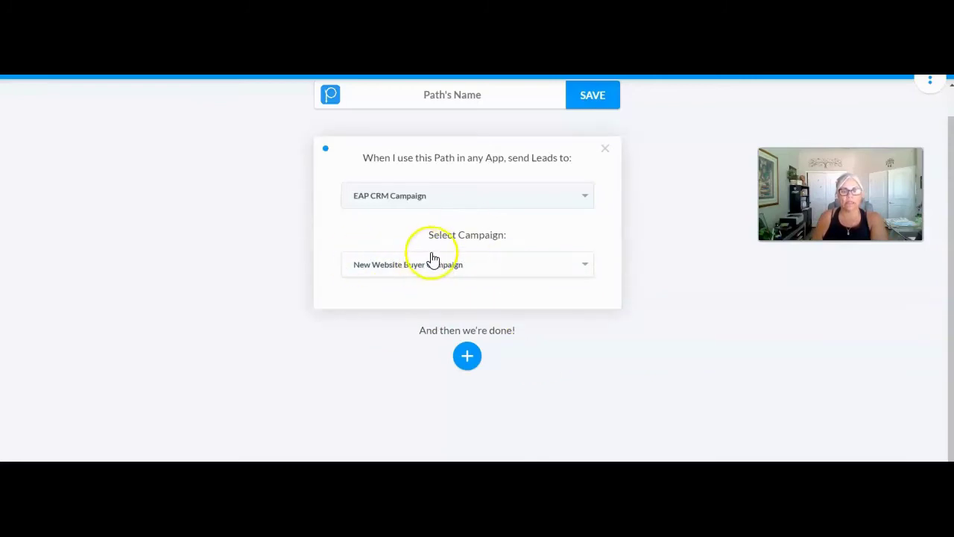
Name the path "EAP LP Scottsdale Buyer Campaign - 12 Month" and save it.
scroll(477, 224, up, 1)
click(470, 123)
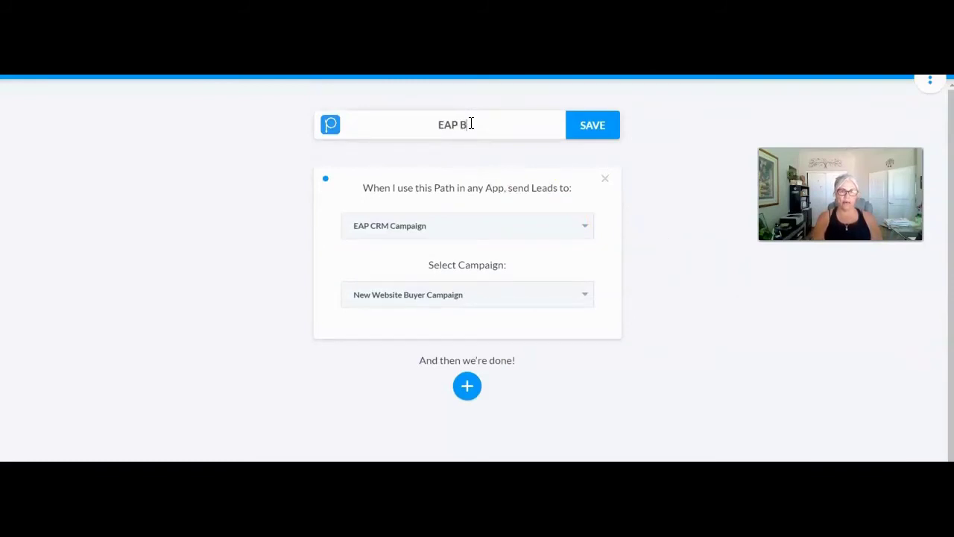
text(mpaign - 12 Month)
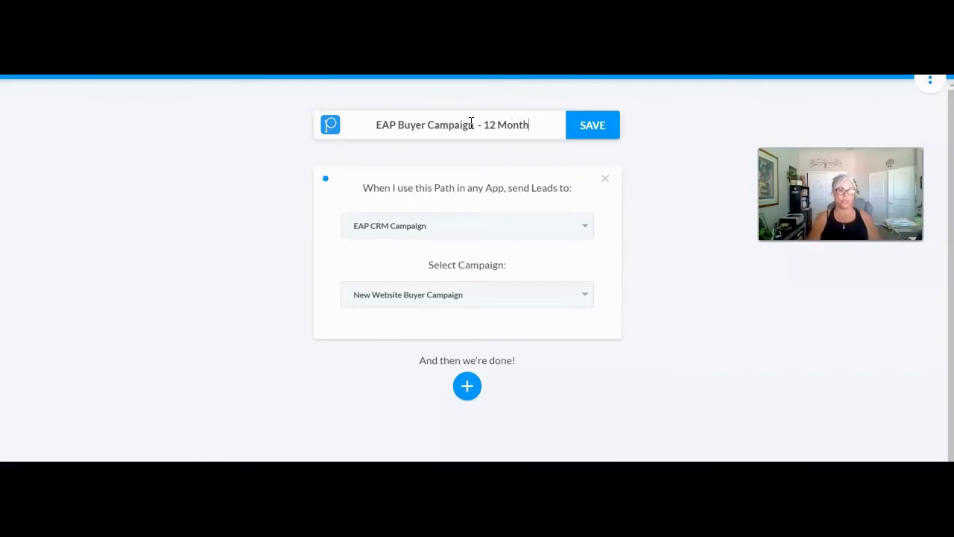
text(Scottsdale)
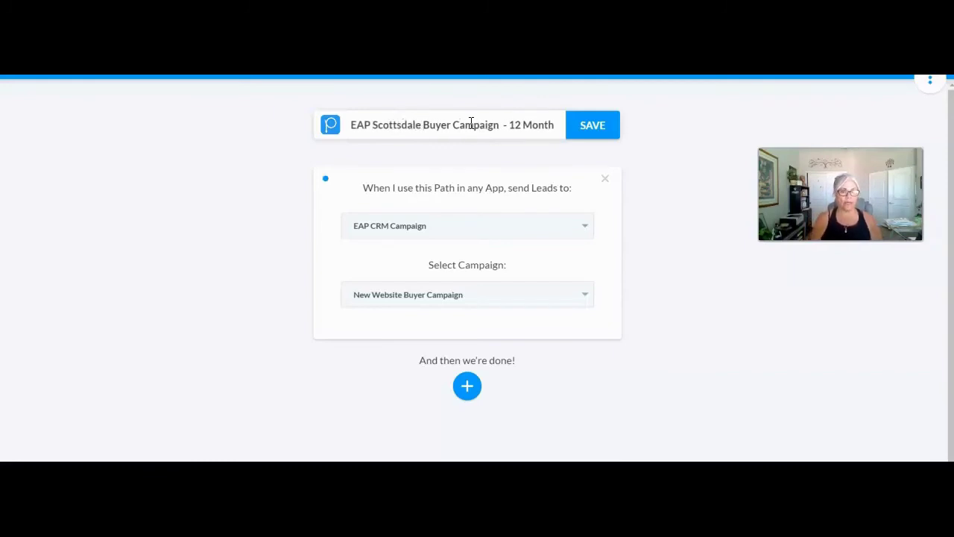
click(373, 123)
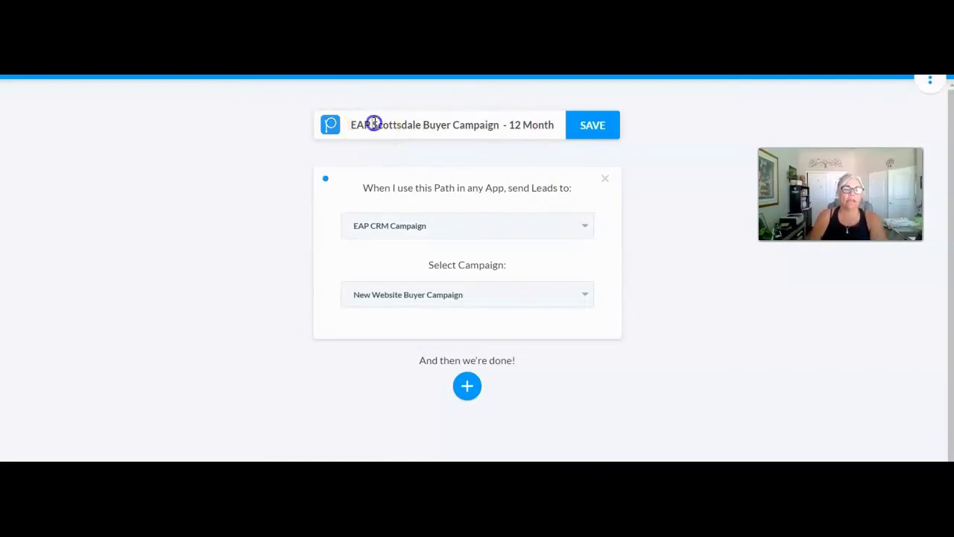
text(LP)
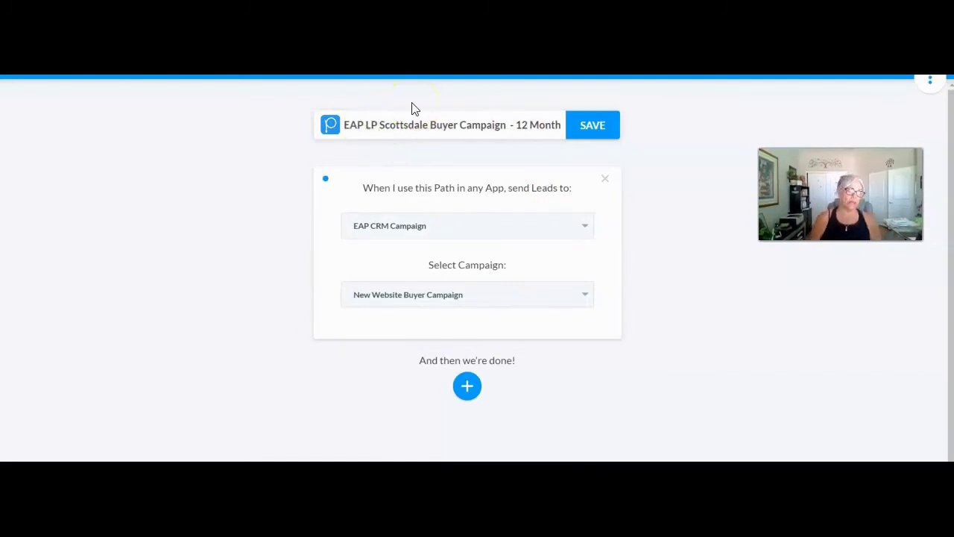
click(783, 311)
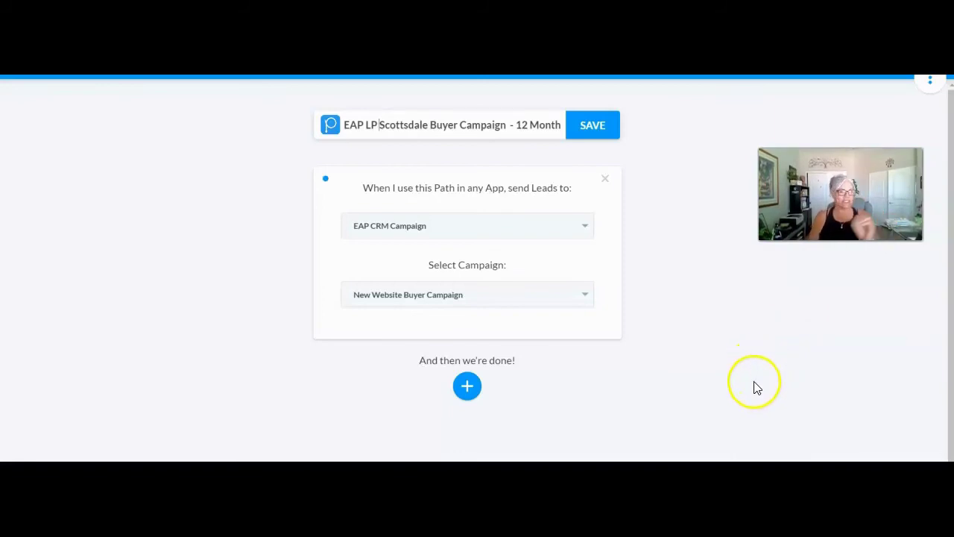
click(378, 125)
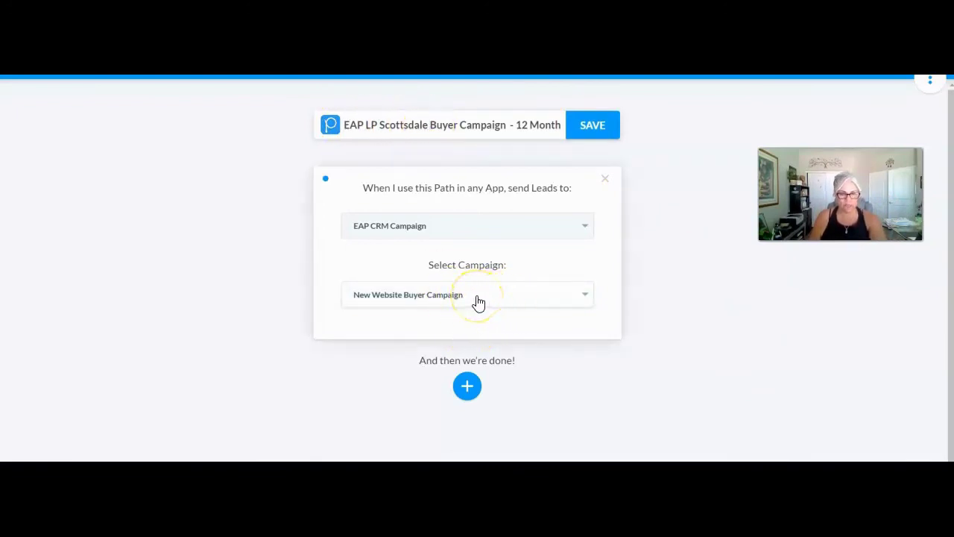
click(594, 127)
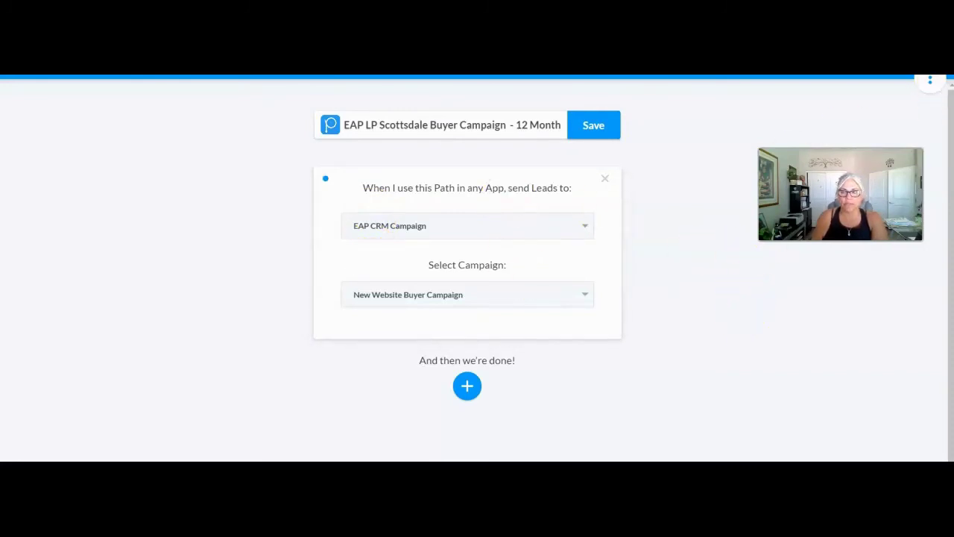
click(929, 82)
click(929, 112)
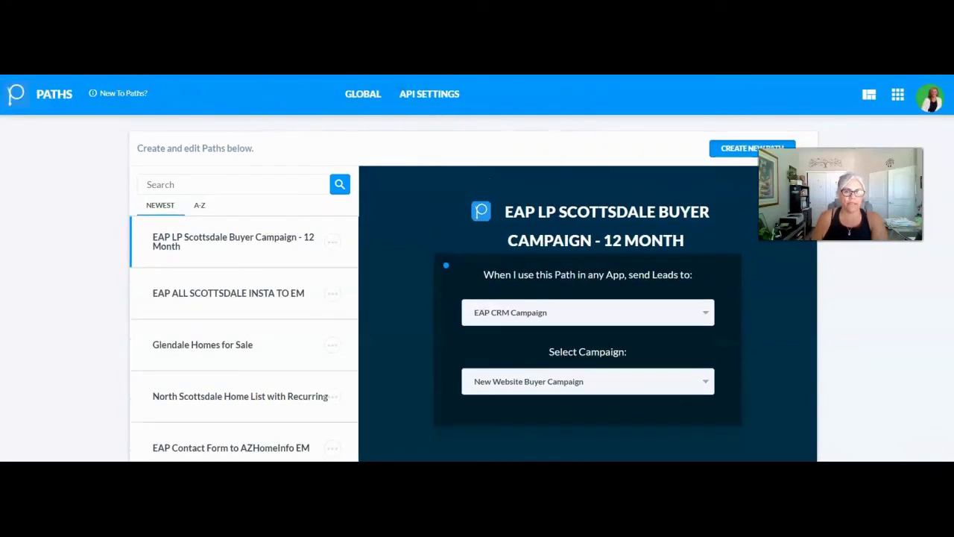
Return to the Apps page and open the Scottsdale homes below $700K landing page in Squeeze for editing.
click(16, 93)
scroll(593, 285, down, 2)
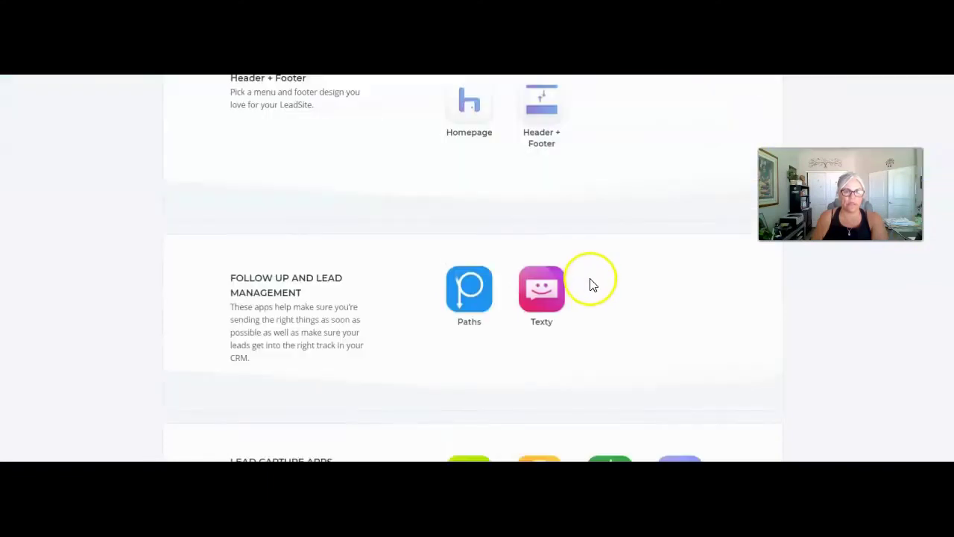
scroll(593, 285, down, 3)
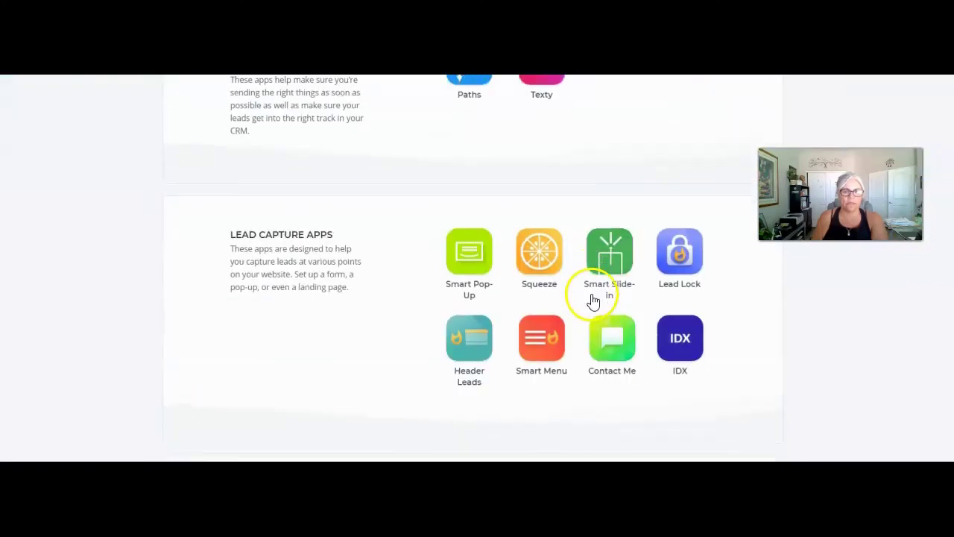
click(534, 258)
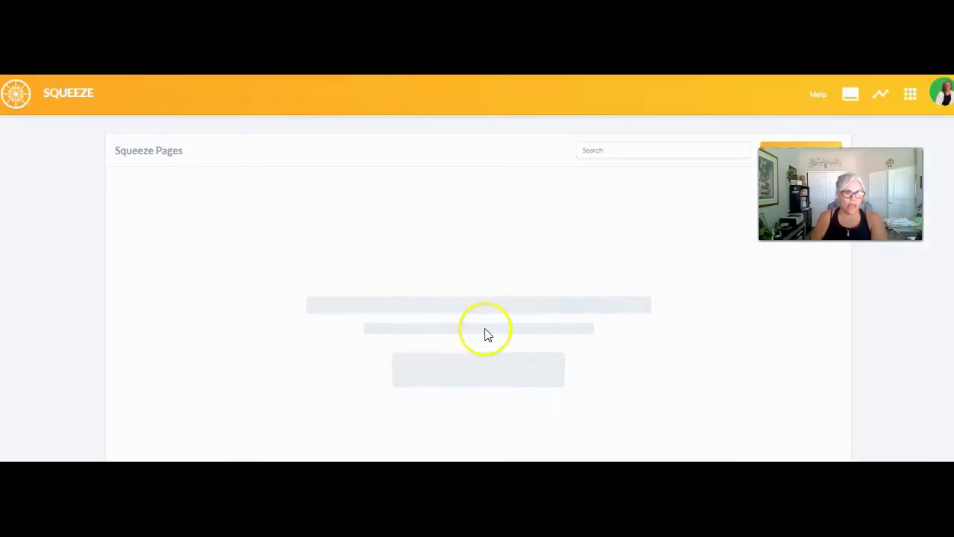
click(157, 254)
click(229, 279)
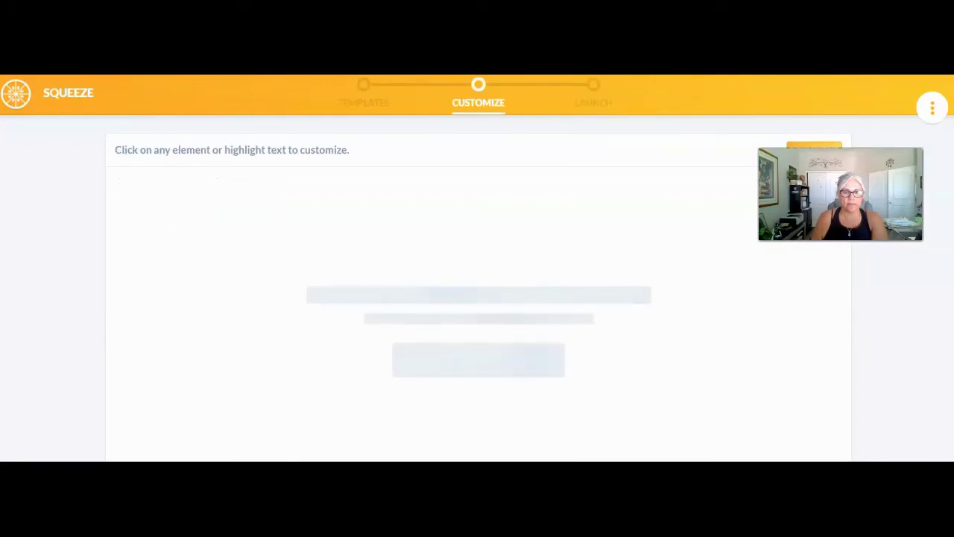
click(494, 454)
scroll(495, 447, down, 2)
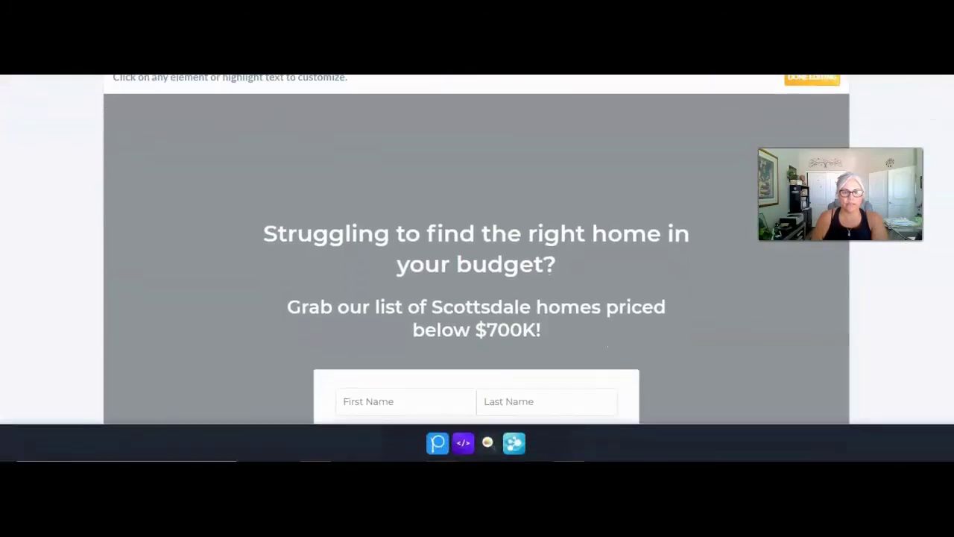
Assign the "EAP LP Scottsdale Buyer Campaign - 12 Month" path to the landing page.
click(438, 445)
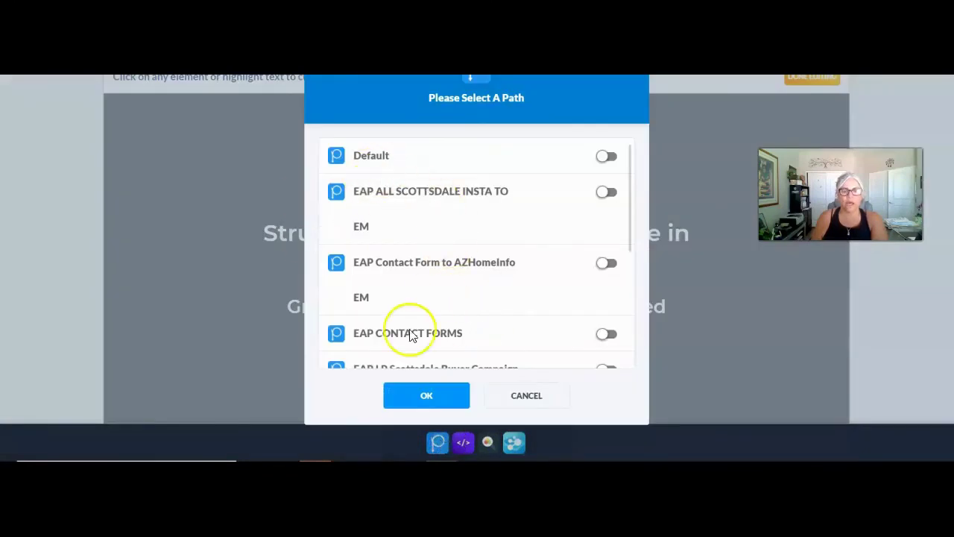
scroll(448, 298, down, 1)
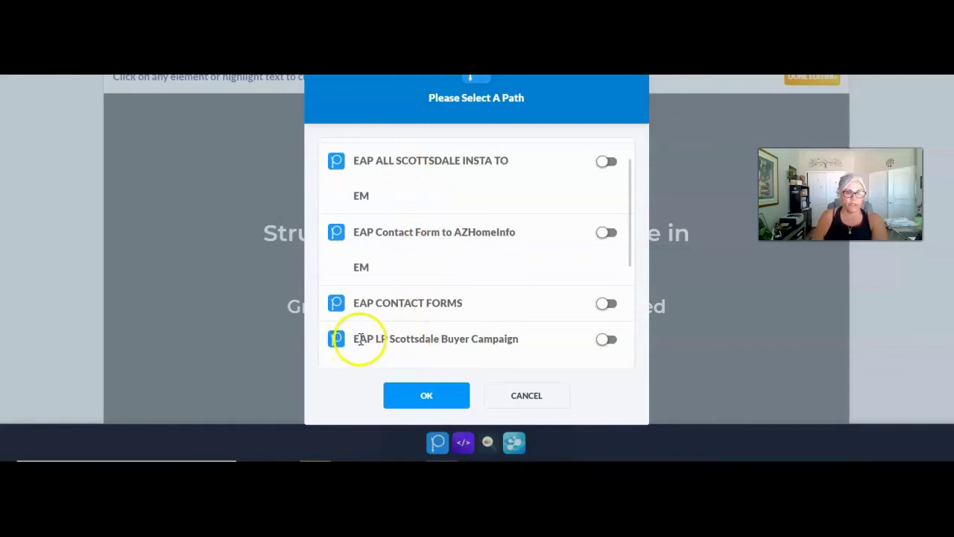
drag(357, 339, 523, 339)
click(608, 341)
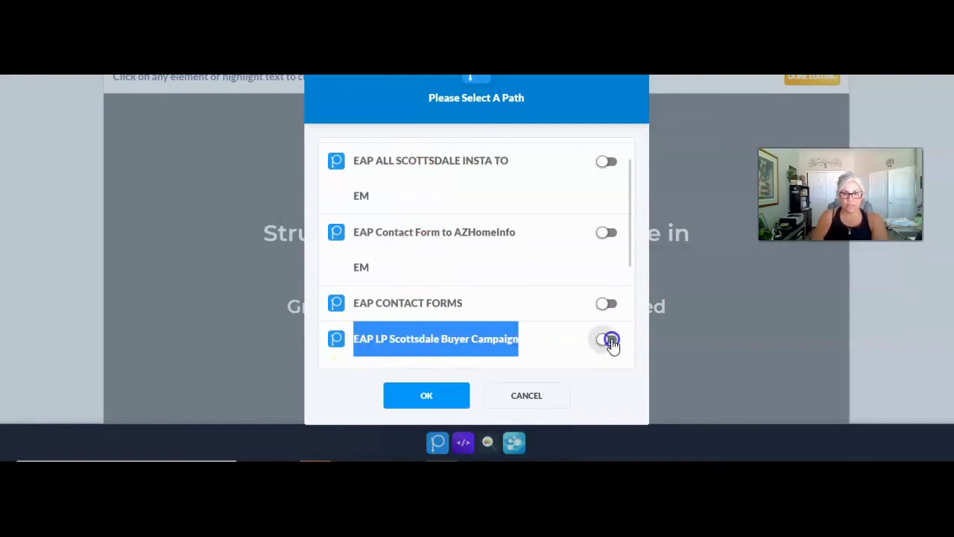
click(435, 401)
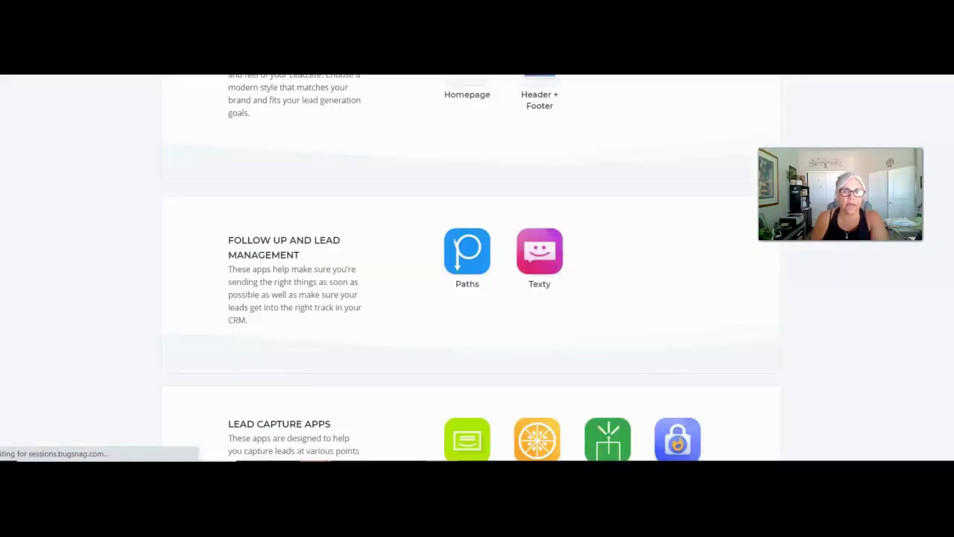
Go to the CRM leads table and open the second lead's contact record to view its submitted forms.
scroll(458, 85, up, 3)
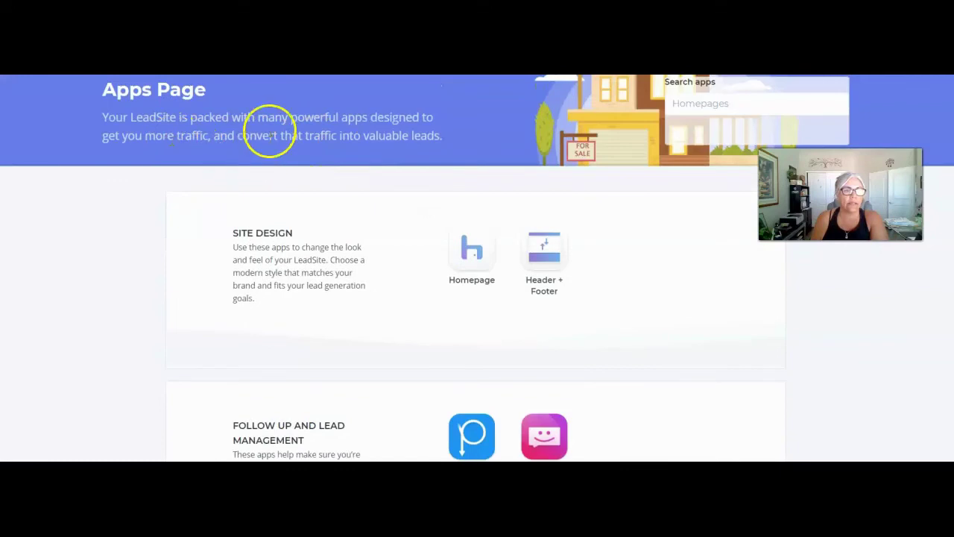
scroll(270, 134, up, 1)
click(261, 117)
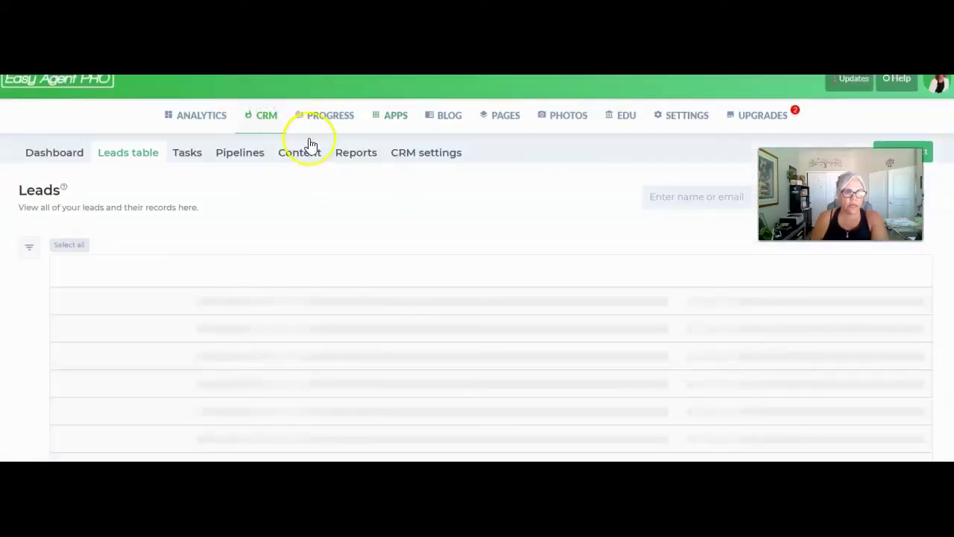
scroll(375, 271, down, 2)
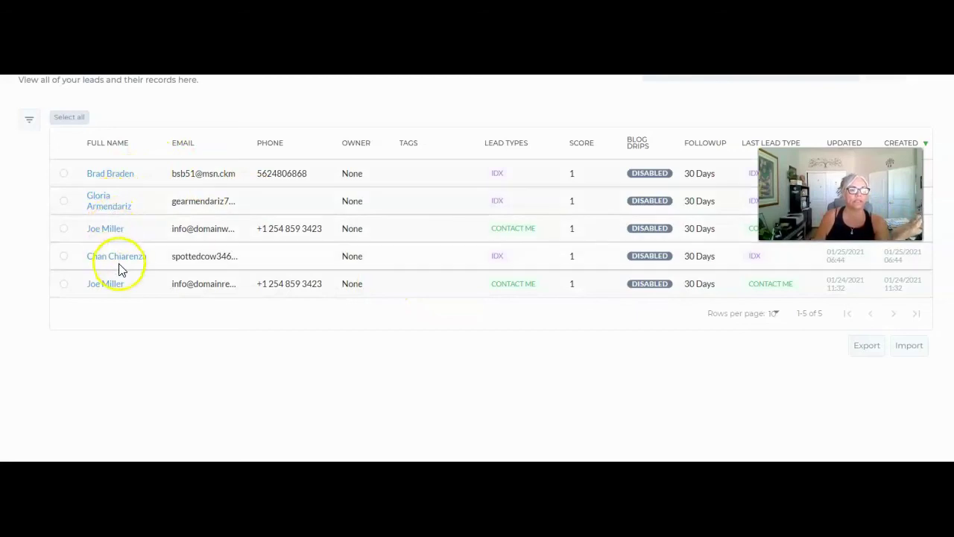
click(93, 199)
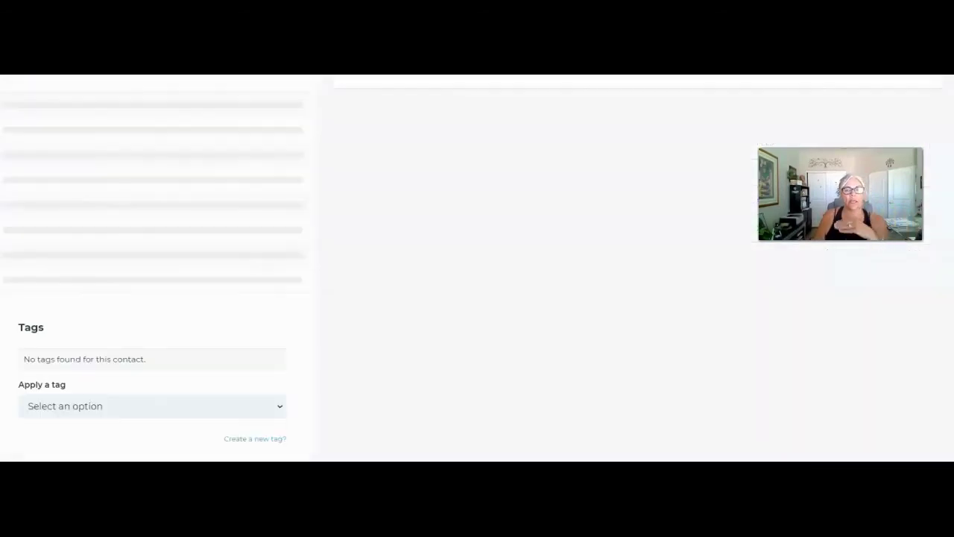
scroll(493, 294, up, 2)
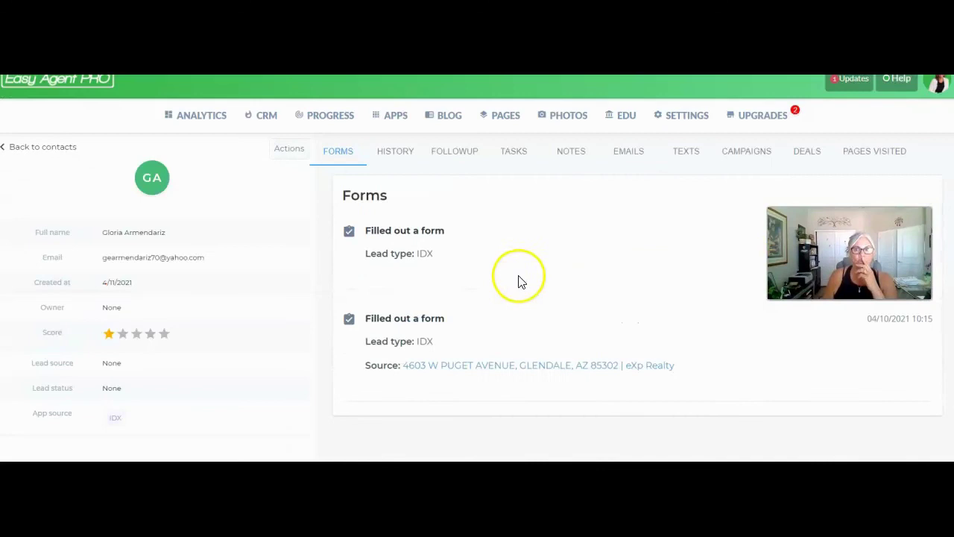
View the lead's campaigns, look at the form for adding the lead to a campaign, and cancel it.
click(742, 155)
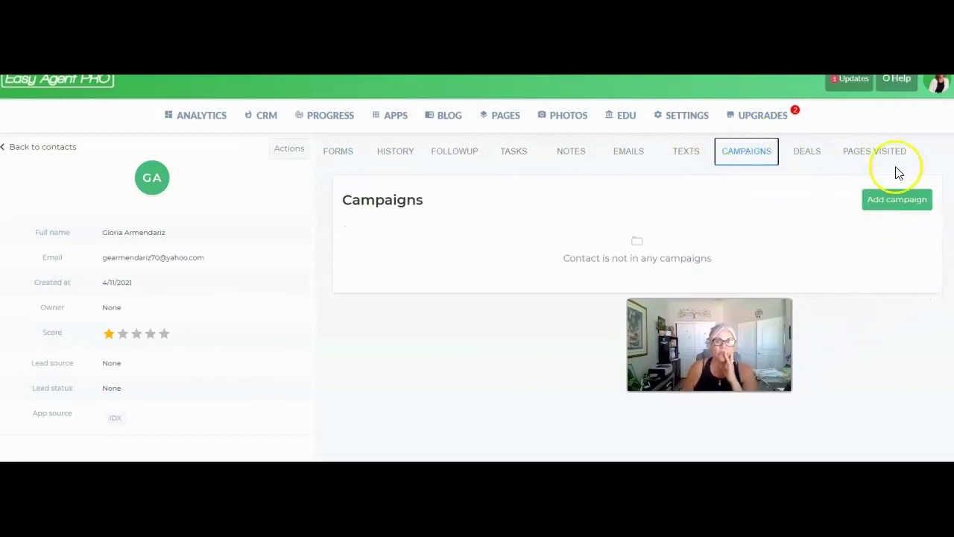
click(893, 201)
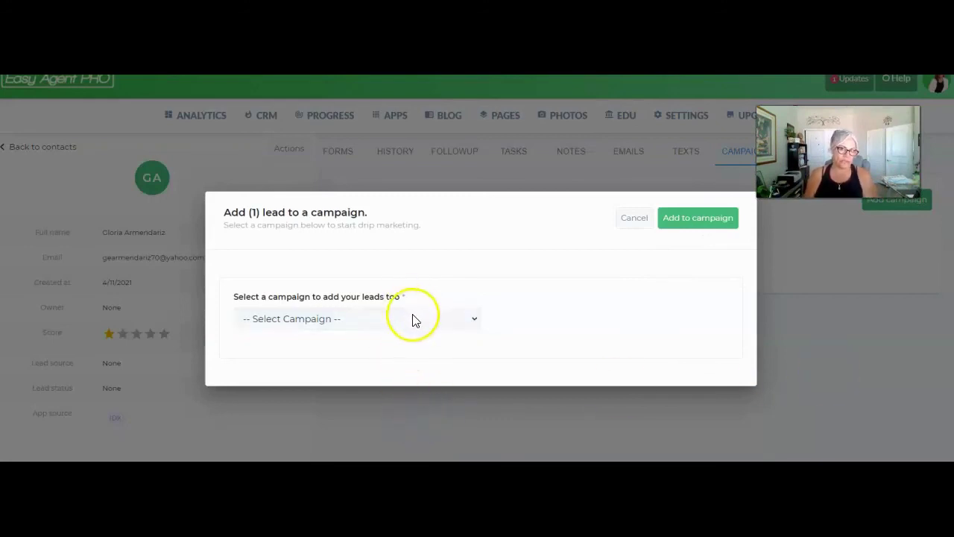
click(636, 218)
Return to the Apps page and look over the Lead Capture and SEO and Content apps, including IDX, Smart Menu and InstaFarm.
click(388, 122)
scroll(603, 279, down, 8)
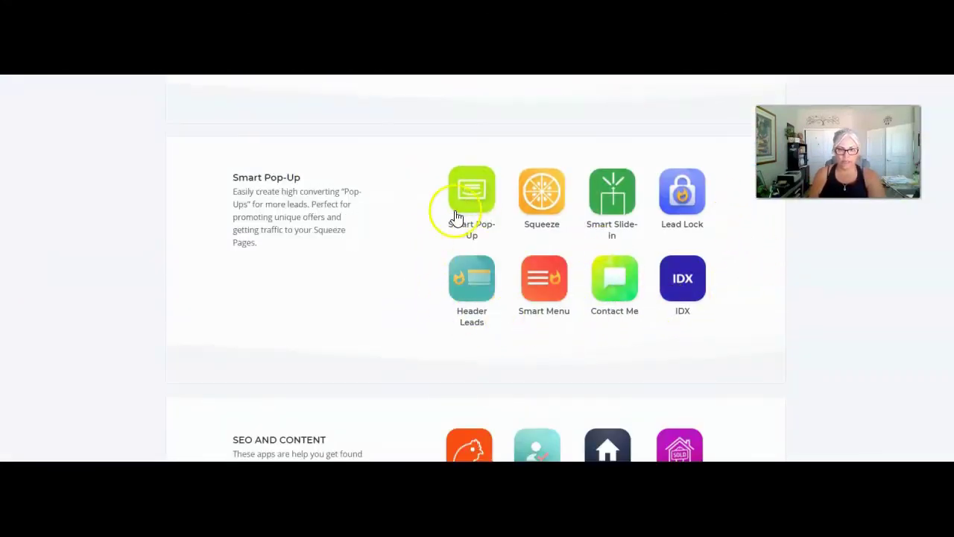
mouse_move(679, 302)
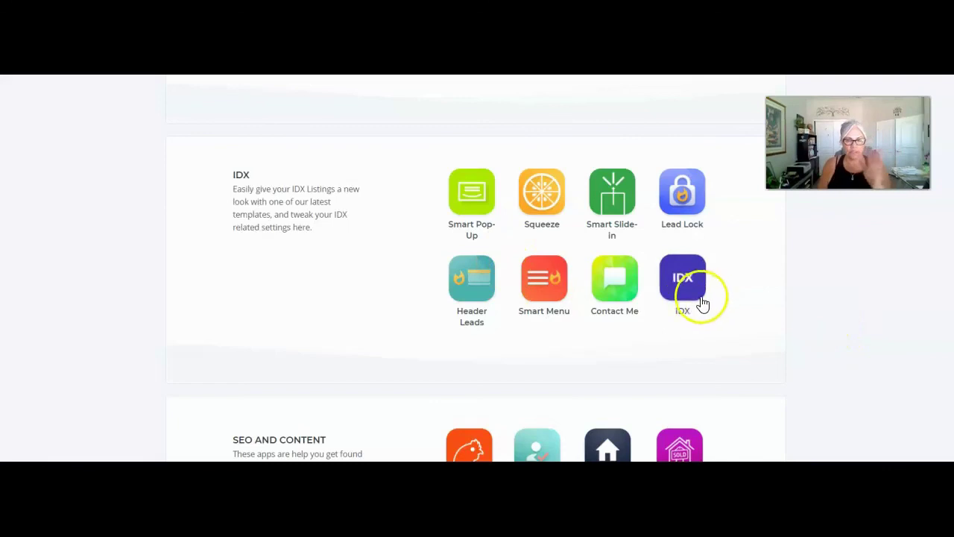
scroll(701, 302, down, 1)
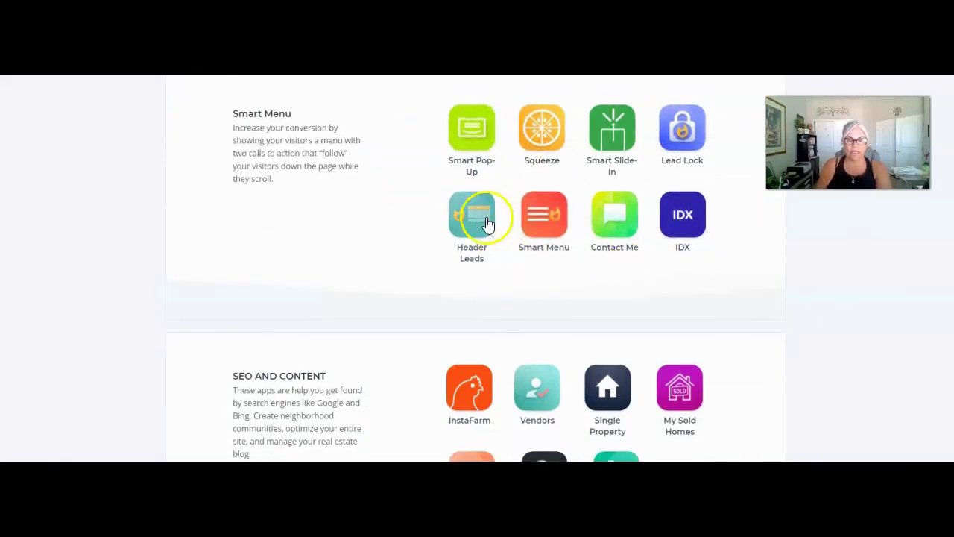
scroll(567, 313, down, 1)
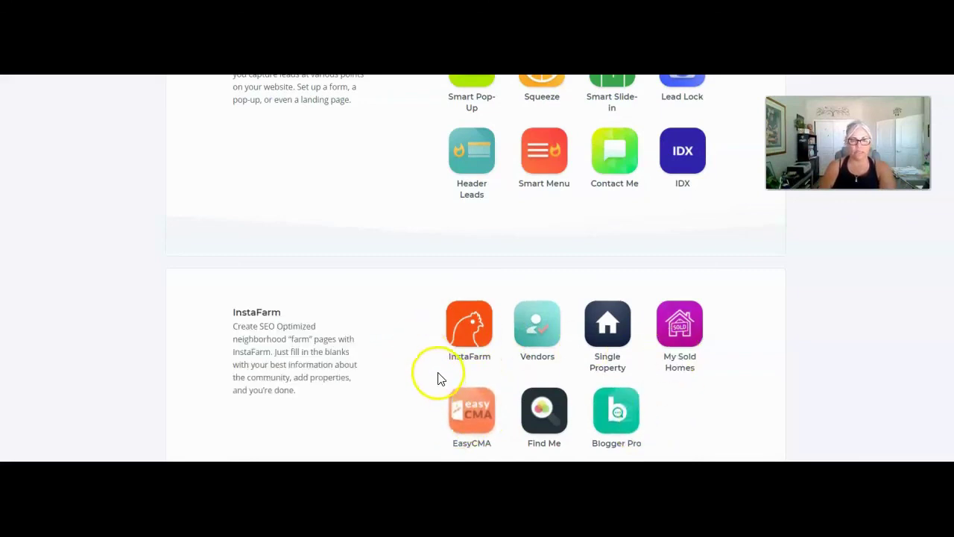
Open the Paths app from the Follow Up and Lead Management apps and go to its API settings.
scroll(440, 376, up, 15)
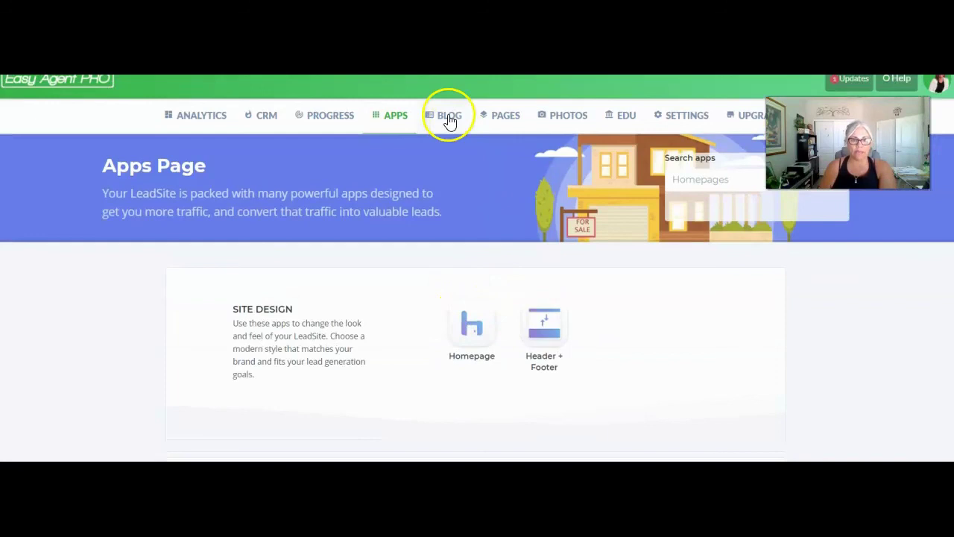
scroll(611, 373, down, 3)
click(464, 386)
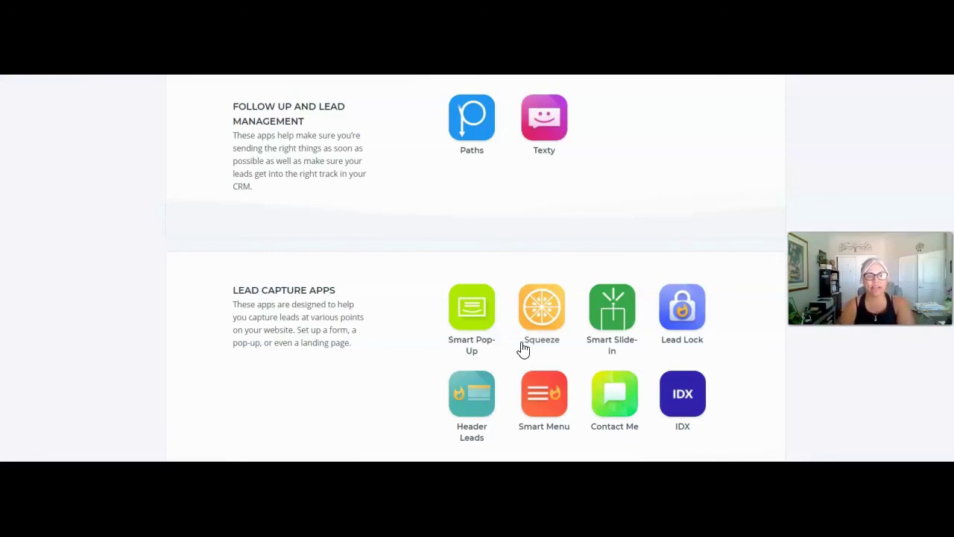
scroll(673, 246, up, 2)
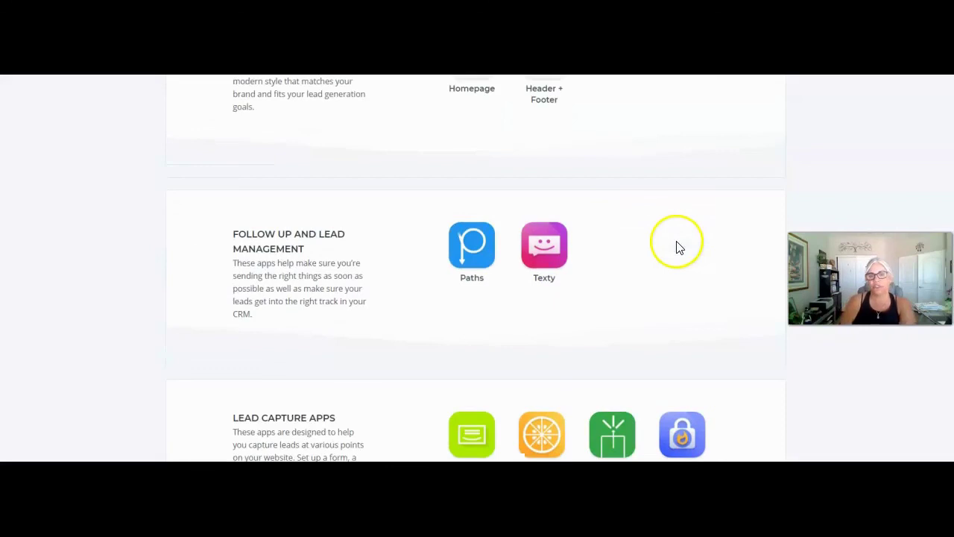
scroll(679, 334, up, 1)
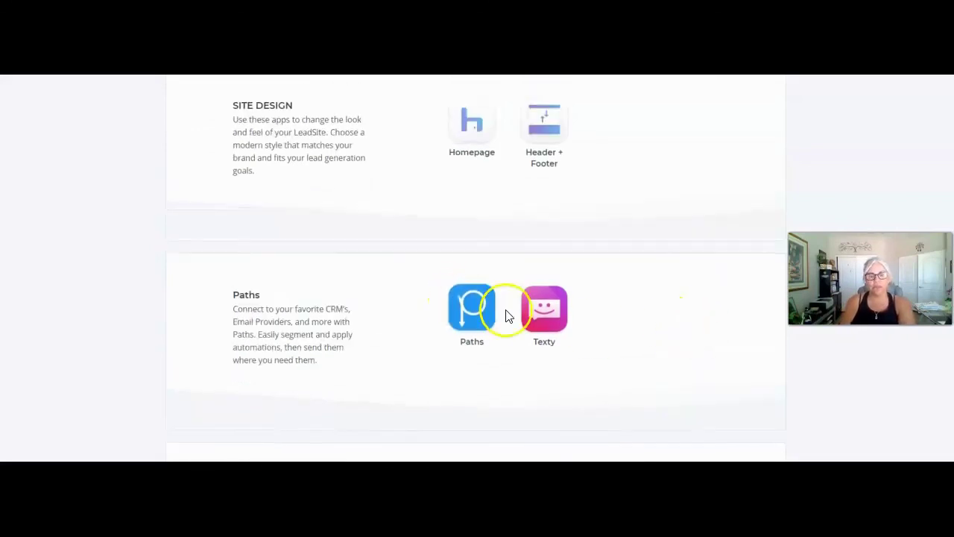
click(473, 311)
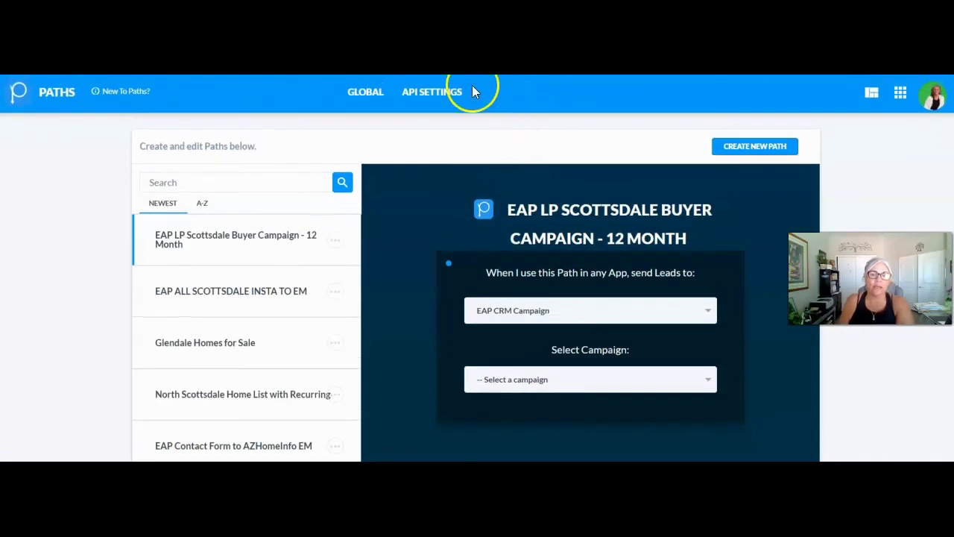
click(434, 99)
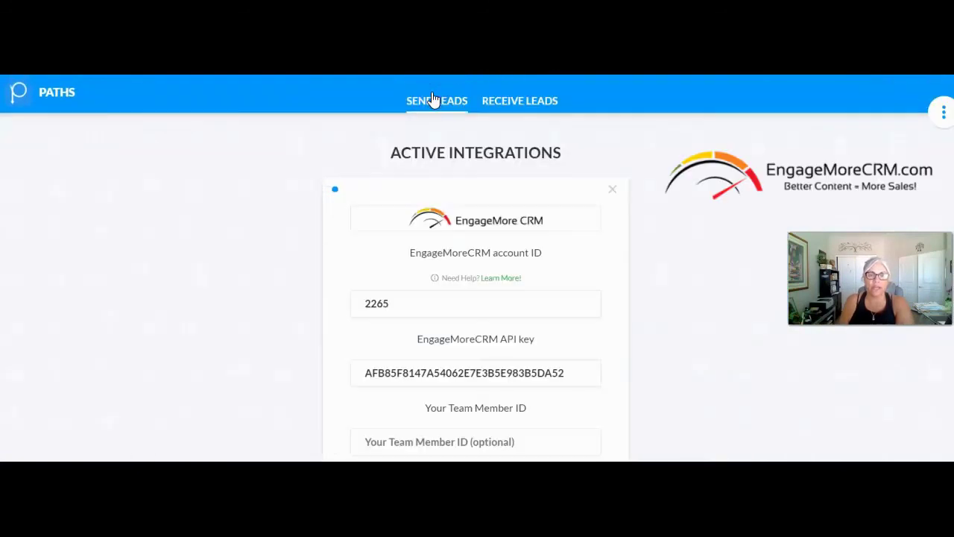
Add a blank integration below iHomefinder, look through the CRM and email providers offered, and close the list without choosing one.
scroll(661, 221, down, 1)
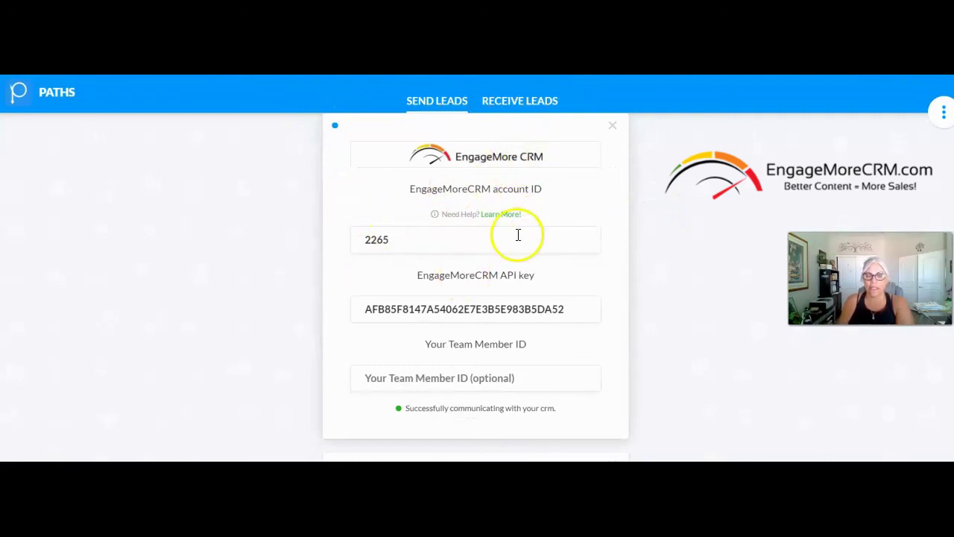
scroll(664, 277, down, 4)
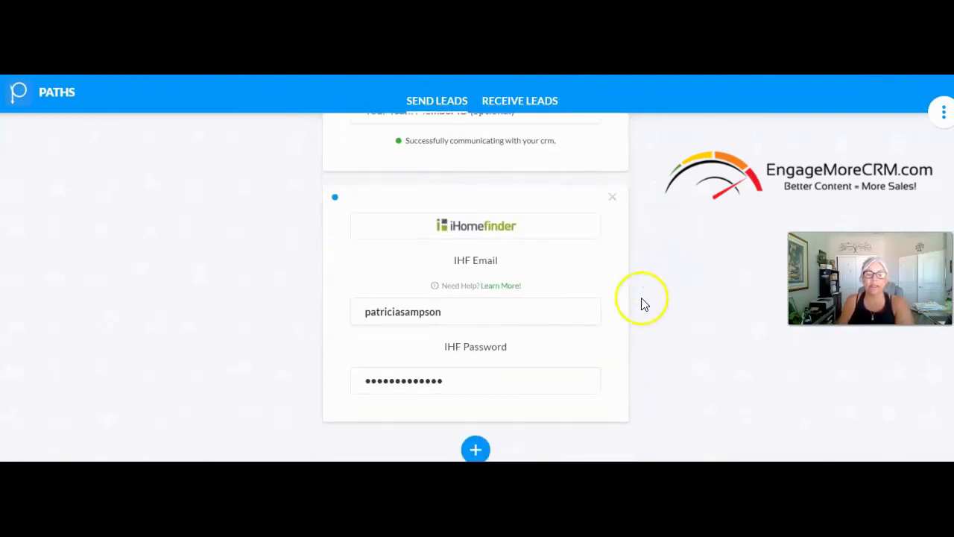
click(476, 448)
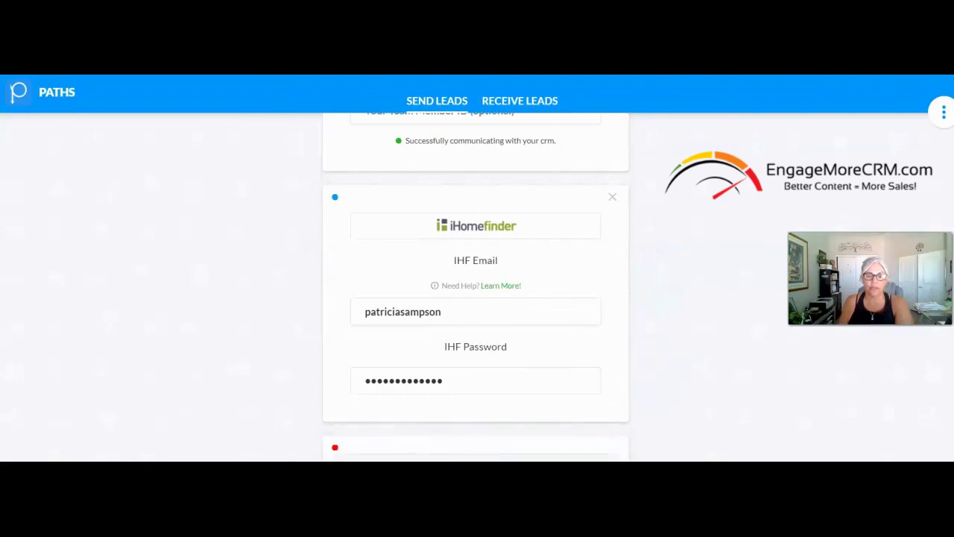
click(494, 433)
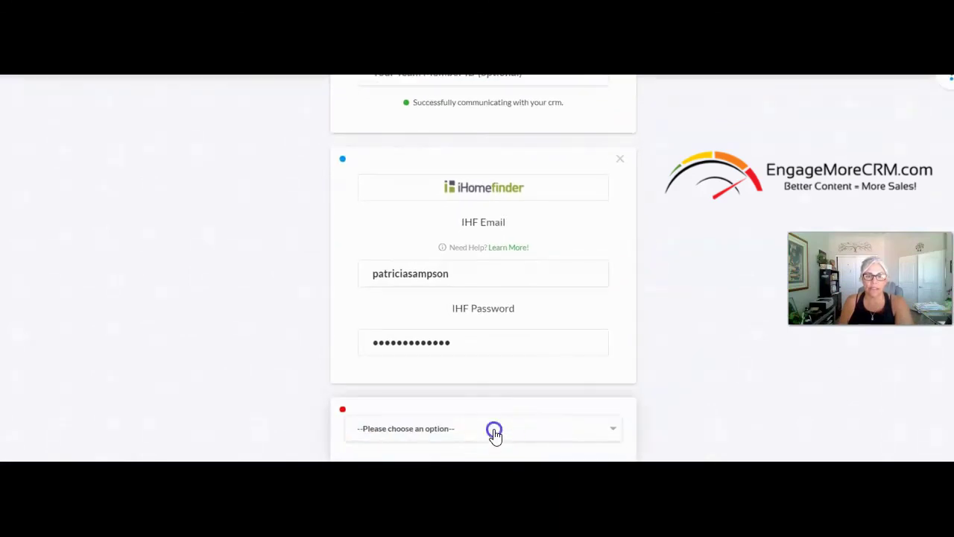
scroll(497, 358, down, 2)
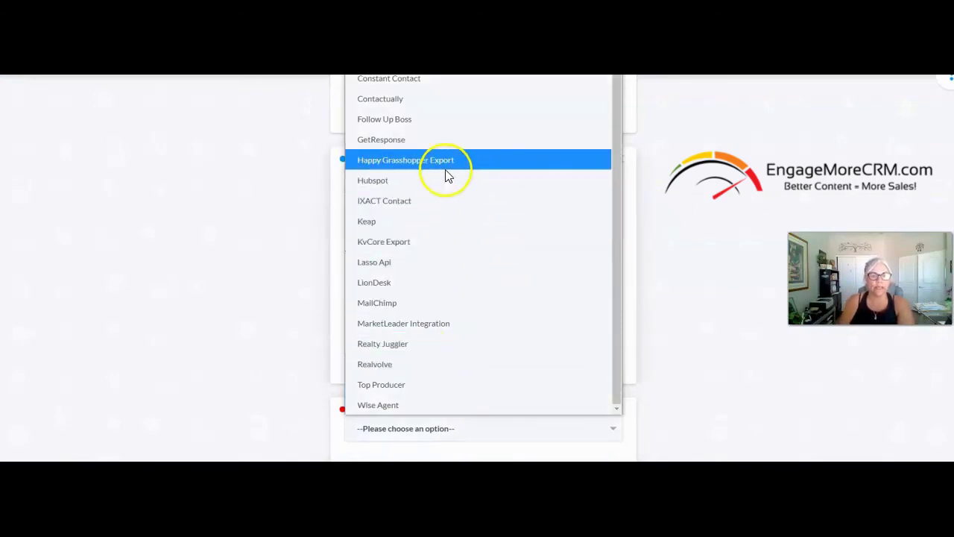
click(716, 232)
Examine the EngageMore CRM integration, including its account ID, API key and team member ID fields.
scroll(447, 186, up, 3)
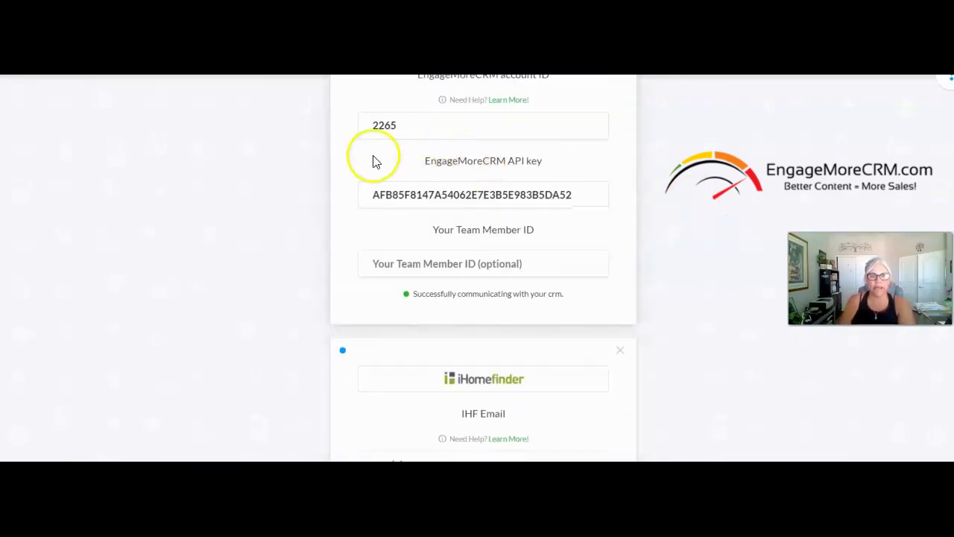
scroll(549, 228, up, 2)
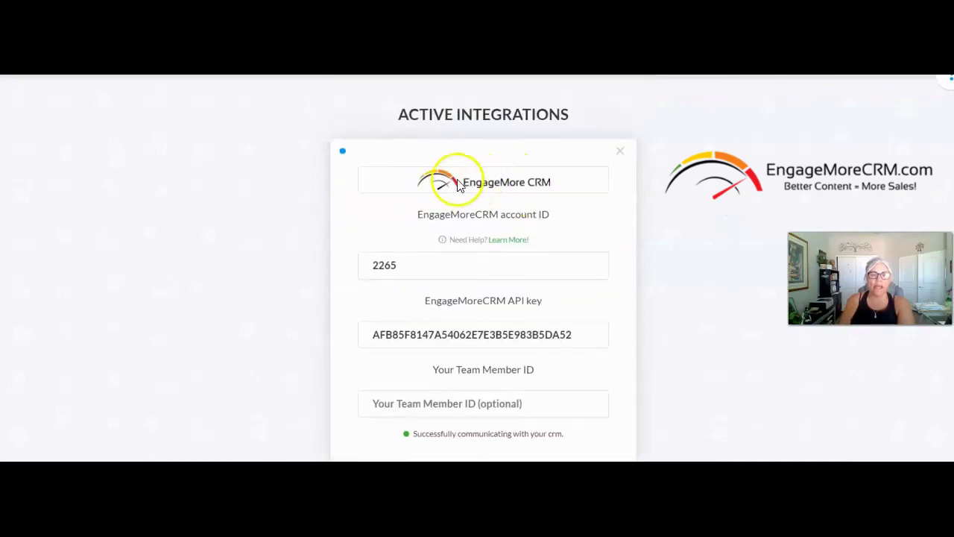
scroll(660, 249, down, 3)
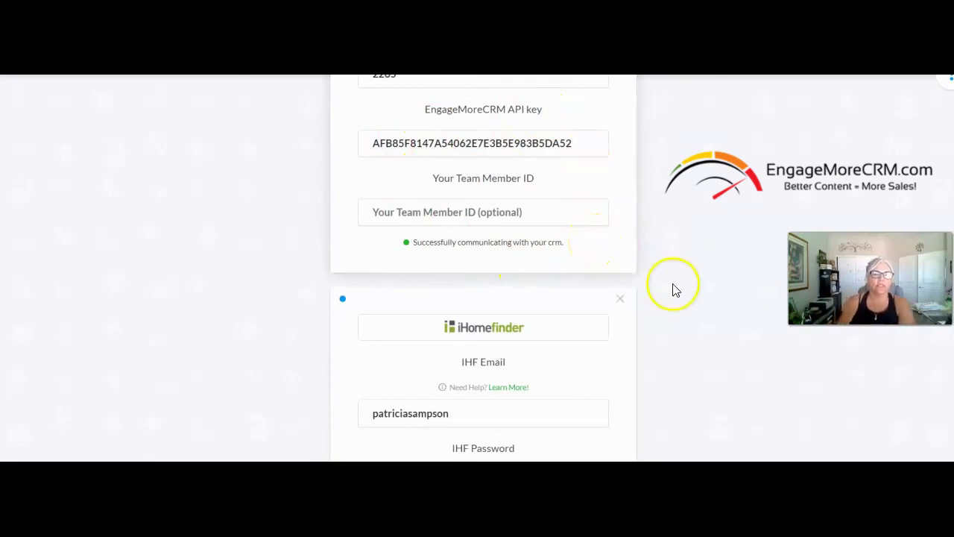
scroll(706, 311, up, 2)
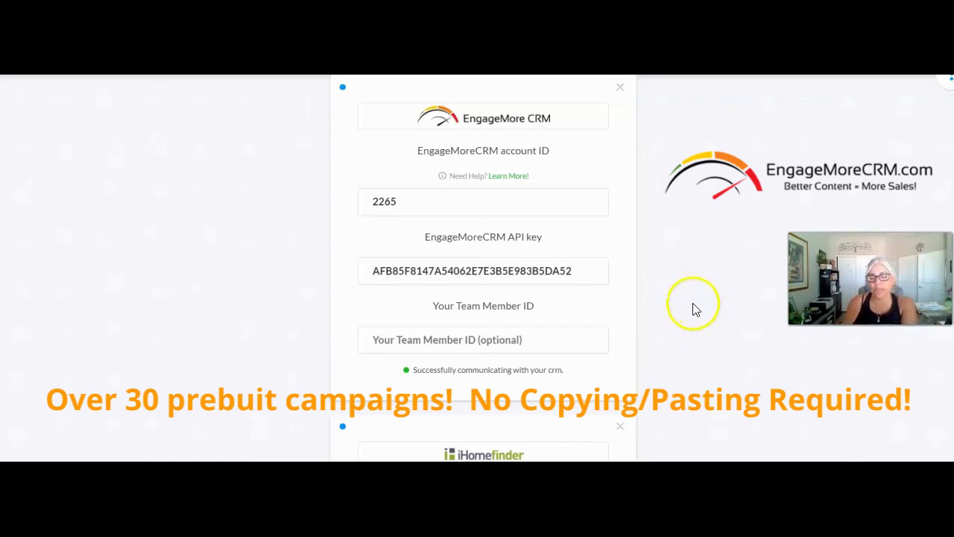
scroll(693, 307, up, 1)
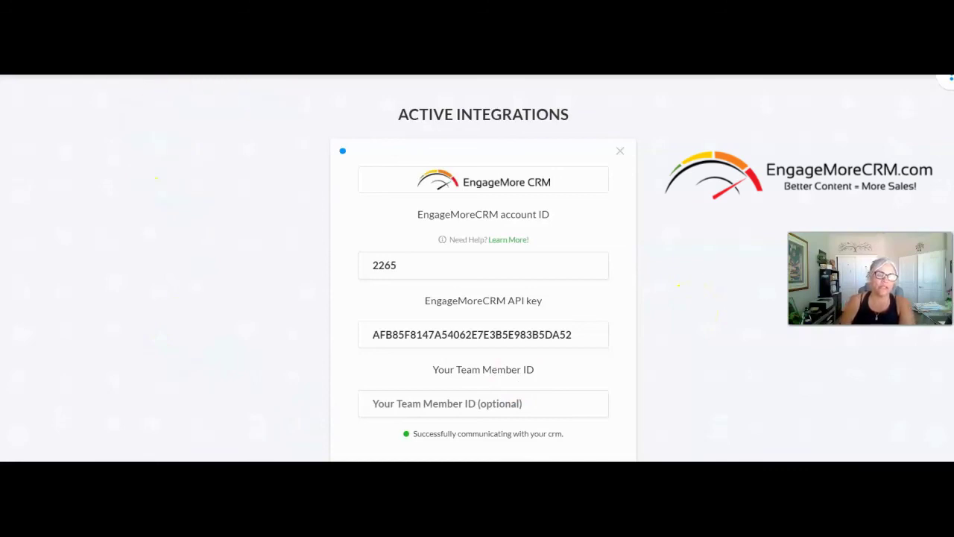
scroll(477, 298, up, 2)
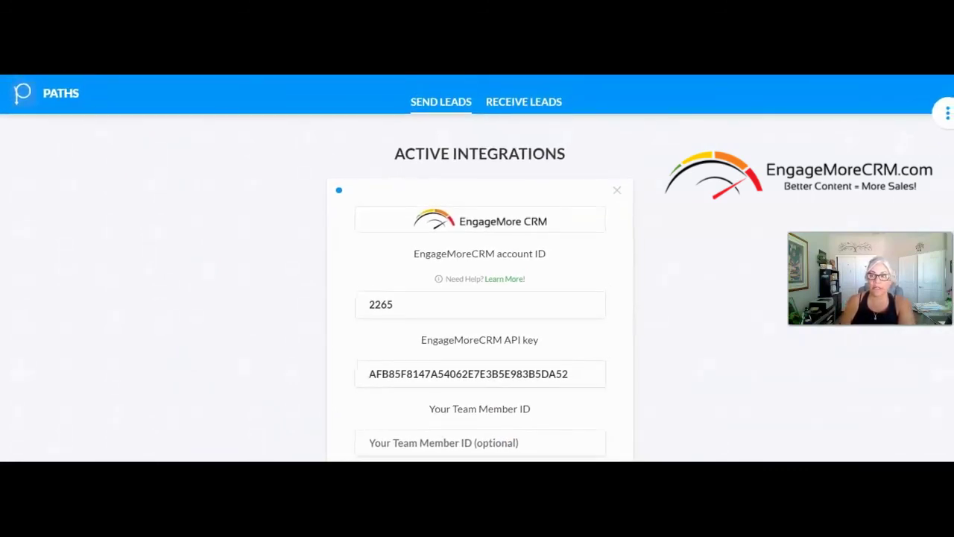